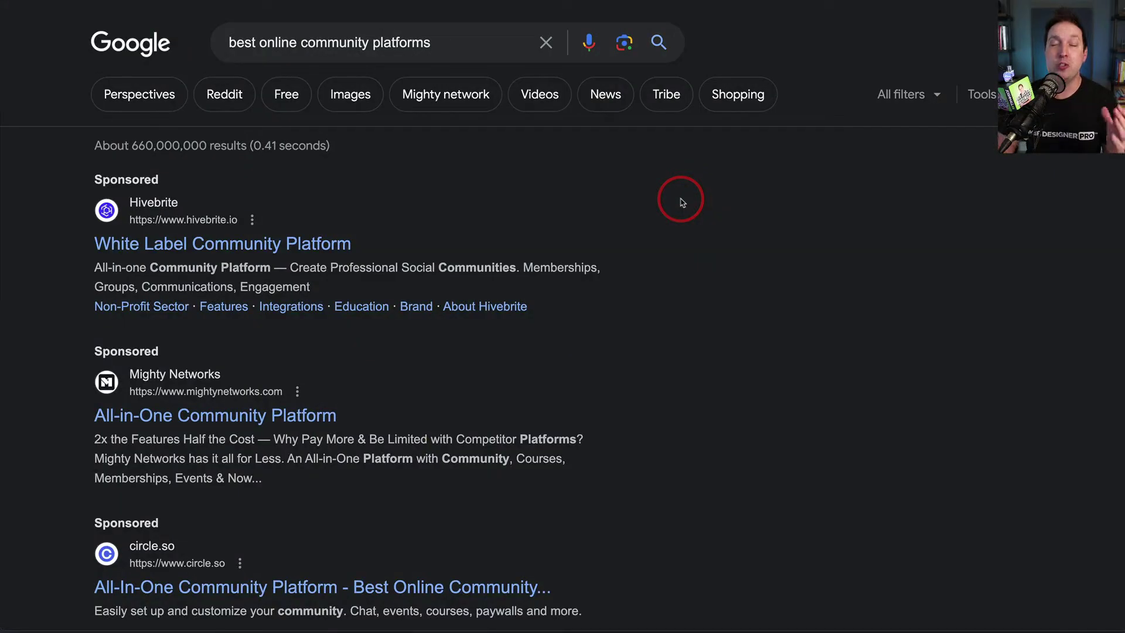
# Step: Scroll through the circle.so homepage and on to the Web Designer Pro Home feed
pyautogui.scroll(-5, 682, 202)
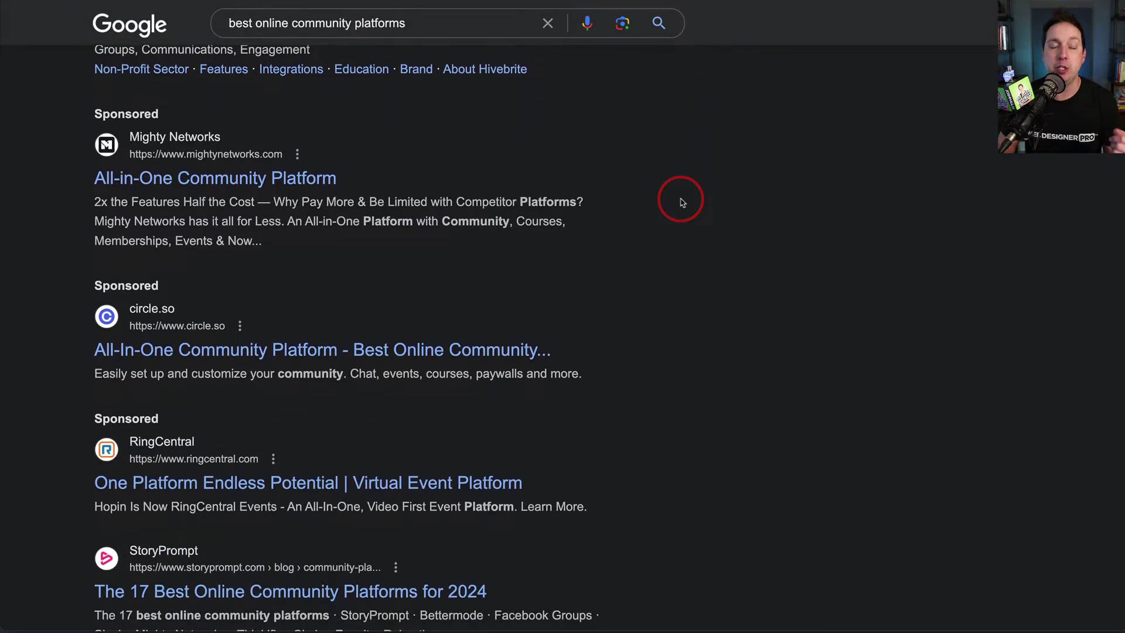
pyautogui.scroll(-8, 682, 202)
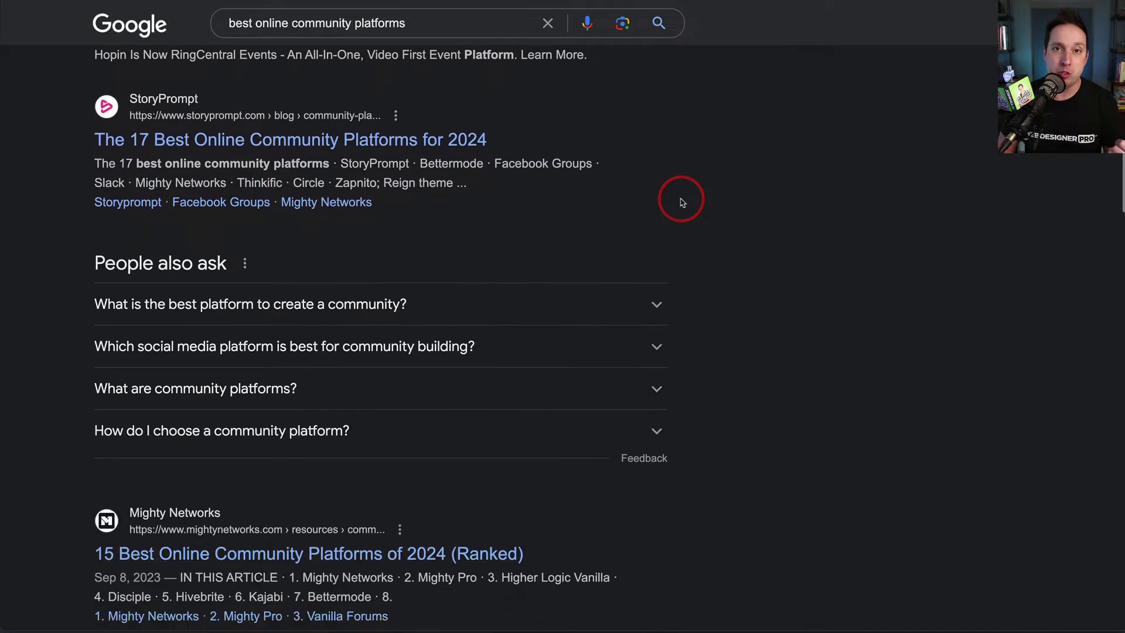
pyautogui.scroll(-12, 682, 202)
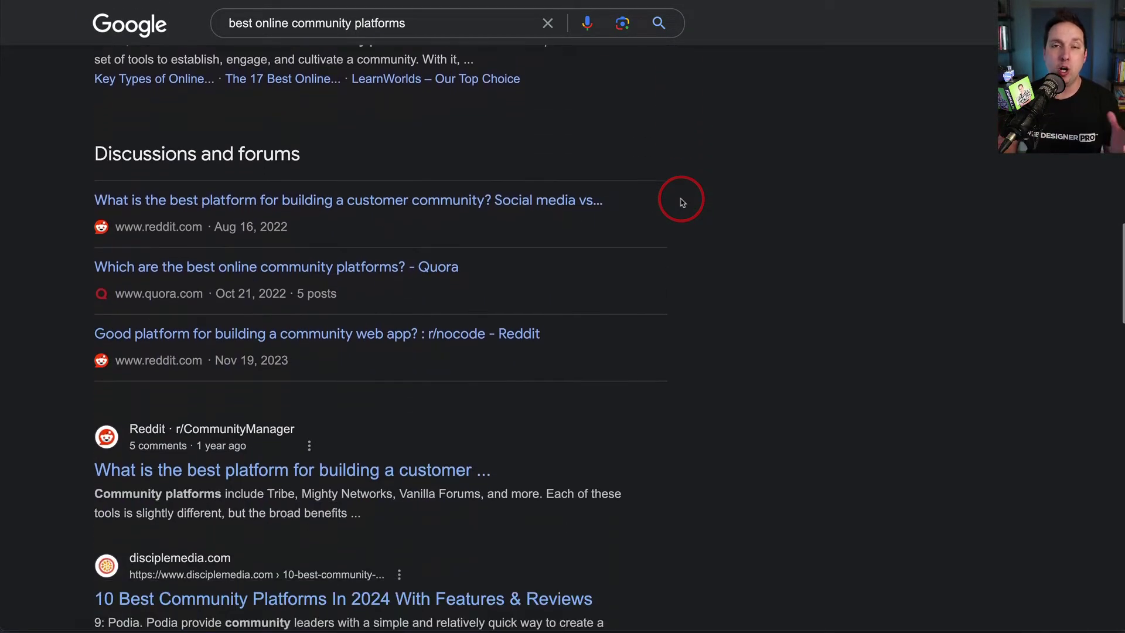
pyautogui.scroll(-15, 682, 202)
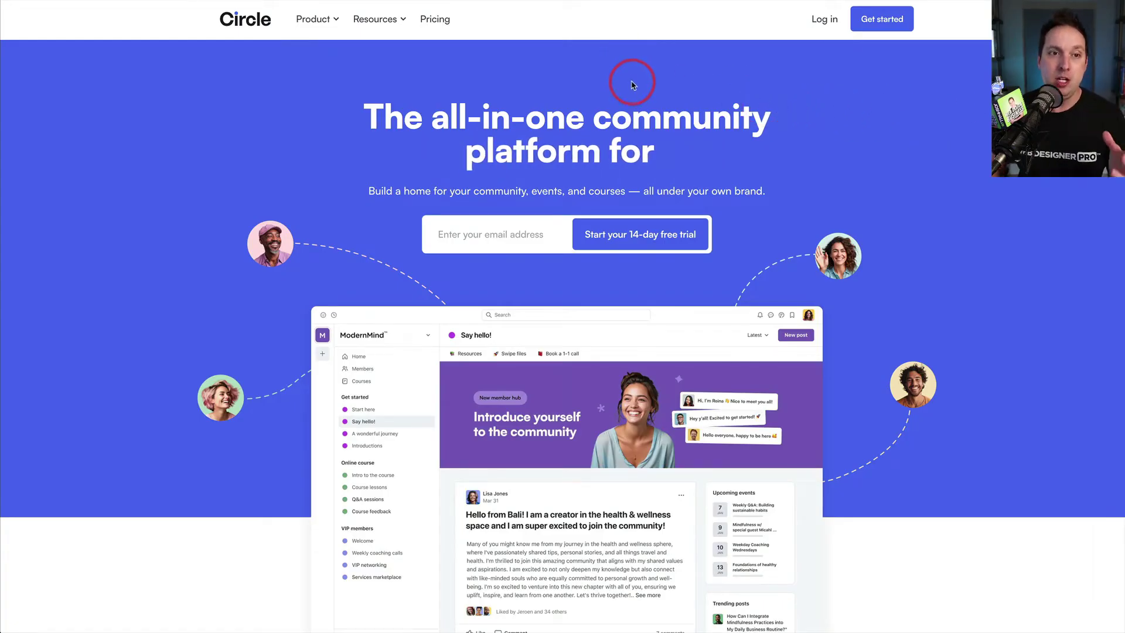
pyautogui.scroll(-4, 856, 100)
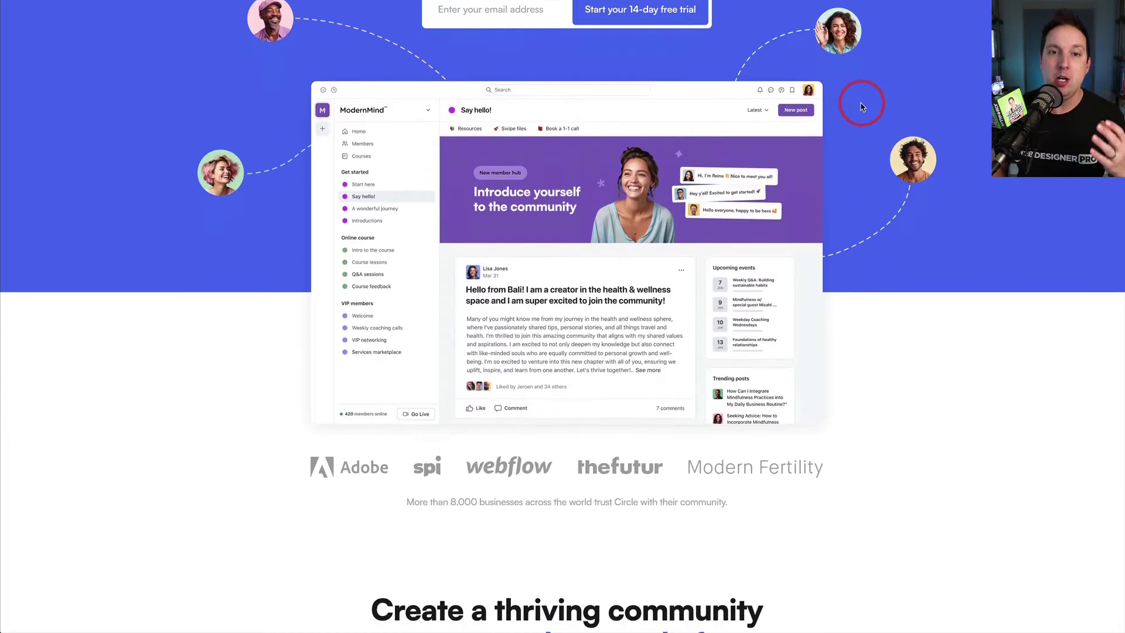
pyautogui.scroll(4, 865, 100)
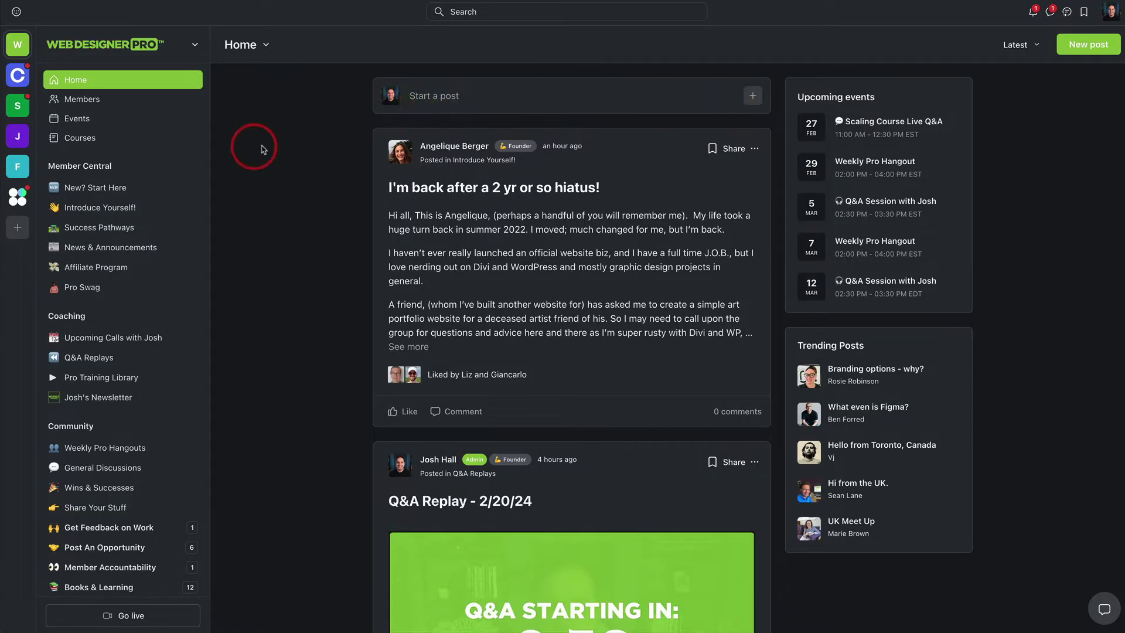
pyautogui.scroll(-1, 171, 212)
pyautogui.scroll(1, 169, 216)
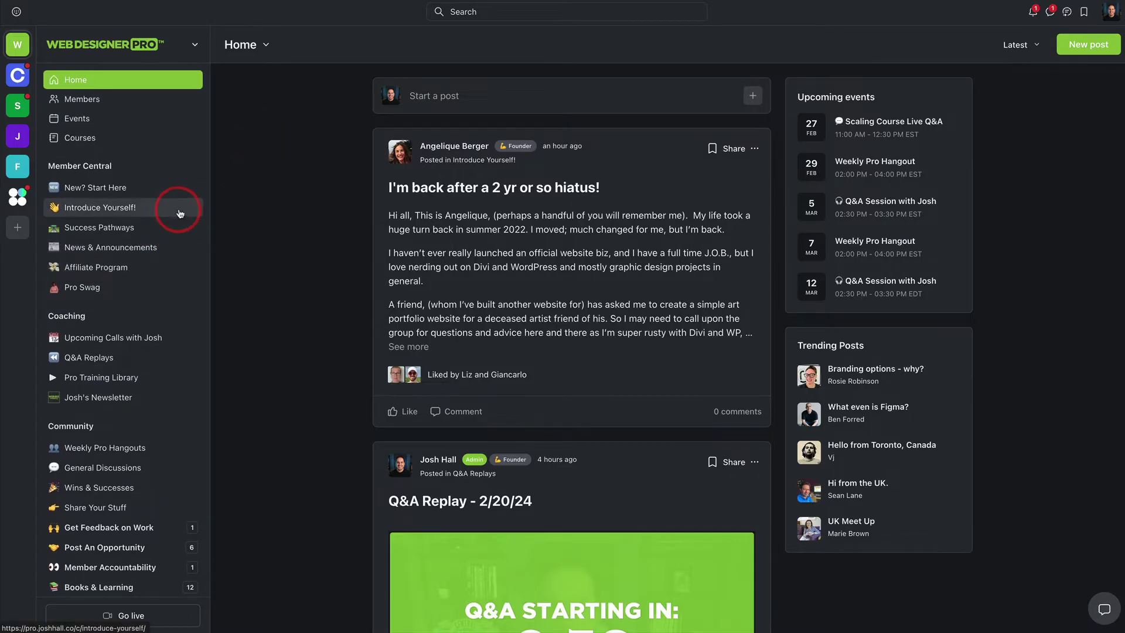
pyautogui.scroll(-3, 175, 223)
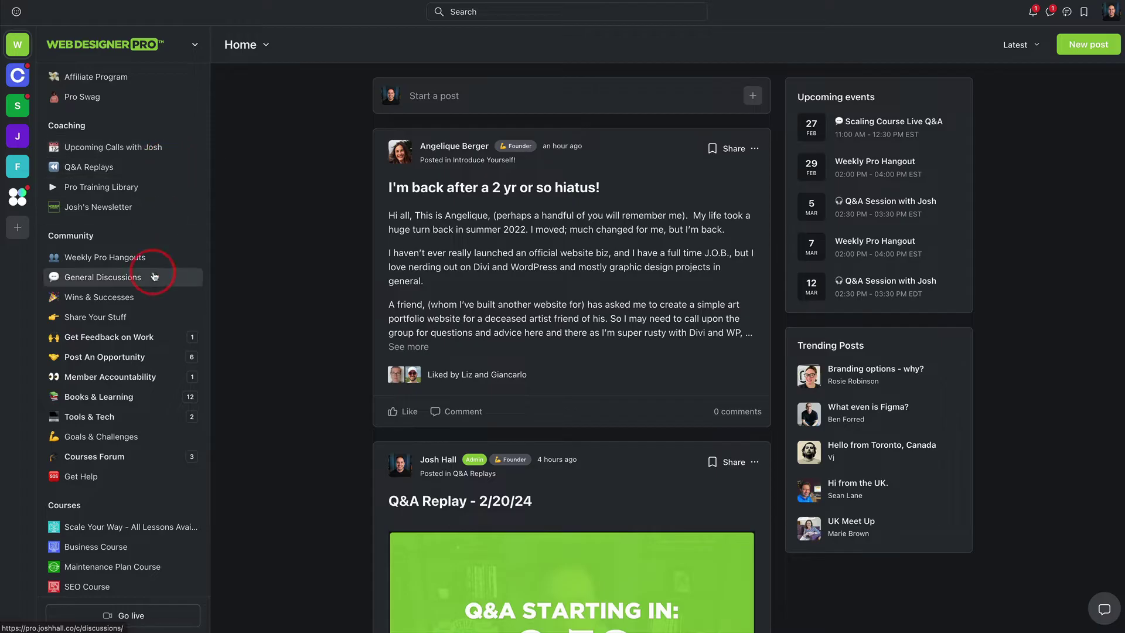
pyautogui.scroll(-1, 147, 329)
pyautogui.scroll(-3, 146, 328)
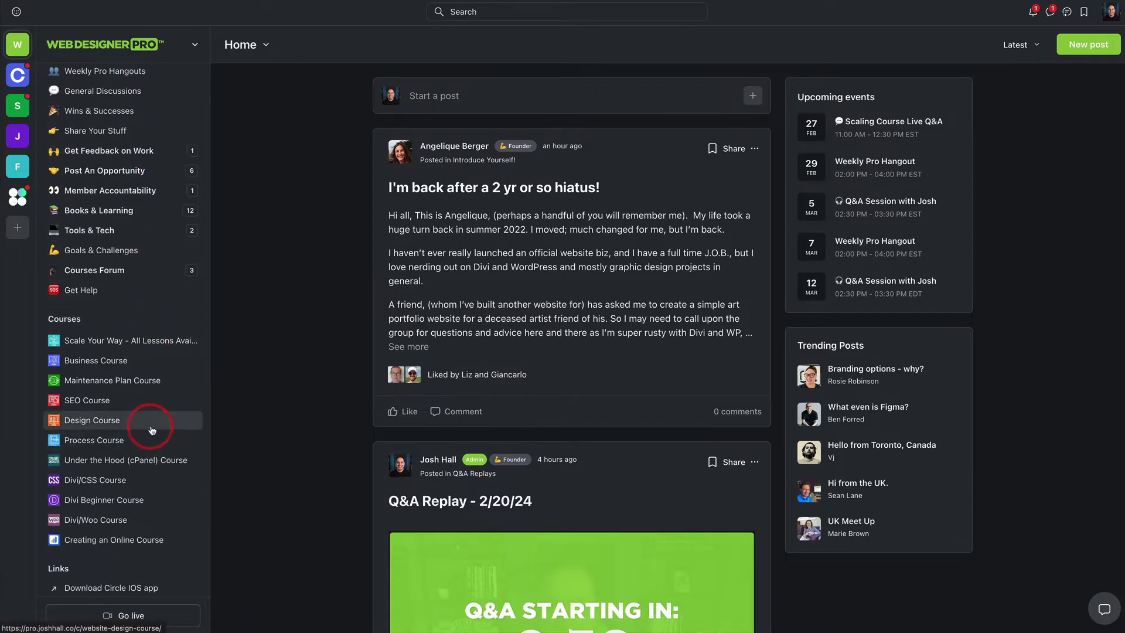
pyautogui.scroll(8, 153, 428)
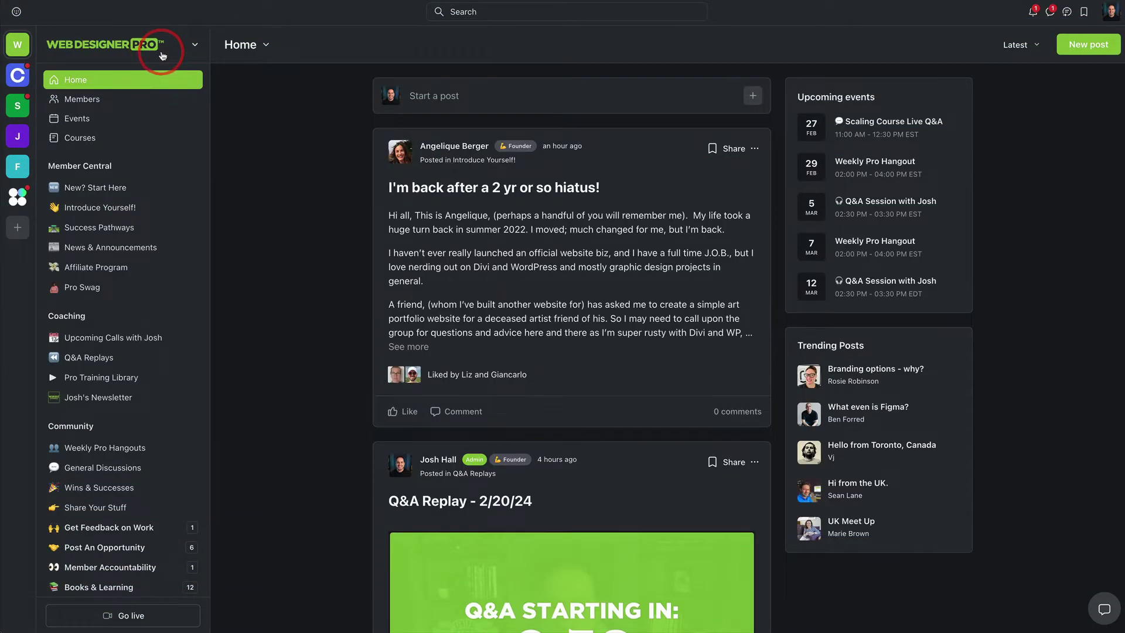
pyautogui.click(164, 45)
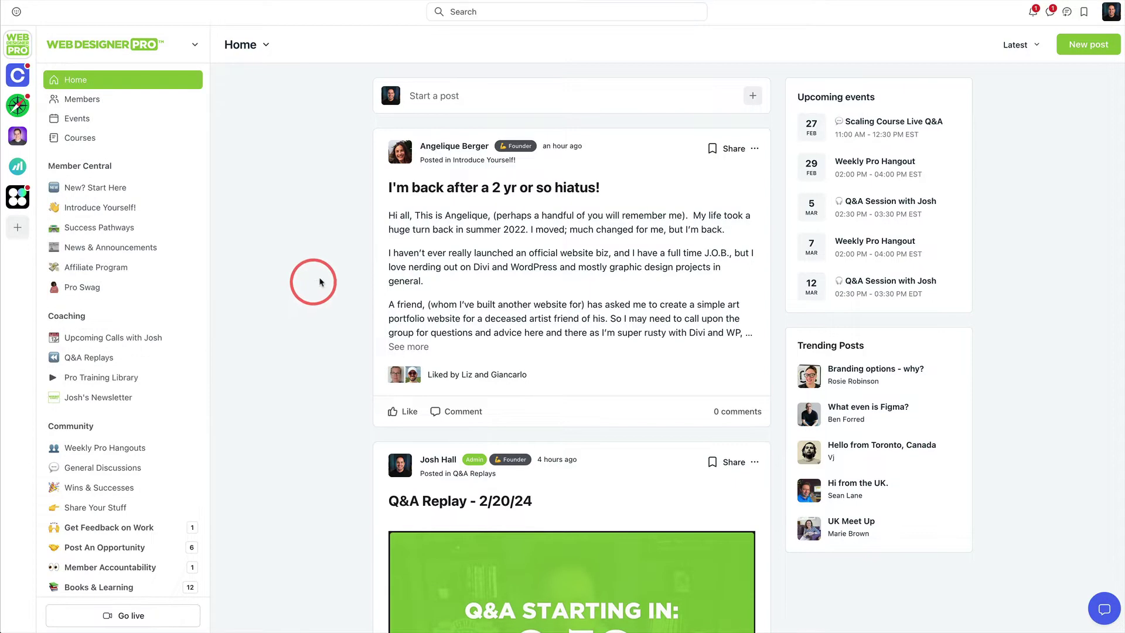
pyautogui.scroll(-4, 351, 213)
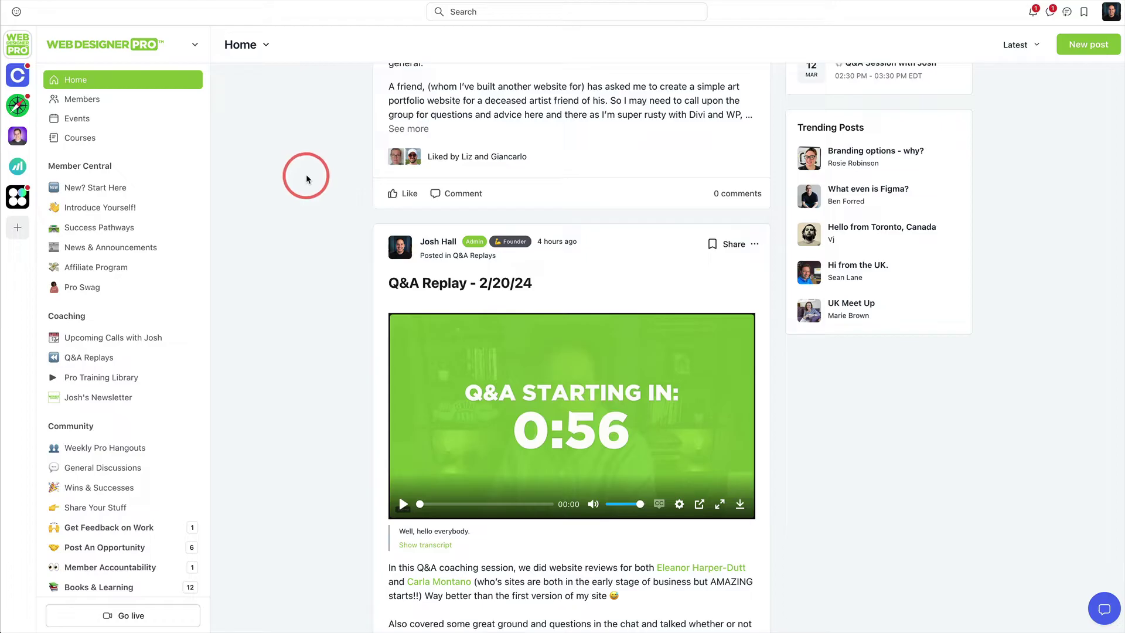
pyautogui.scroll(4, 295, 175)
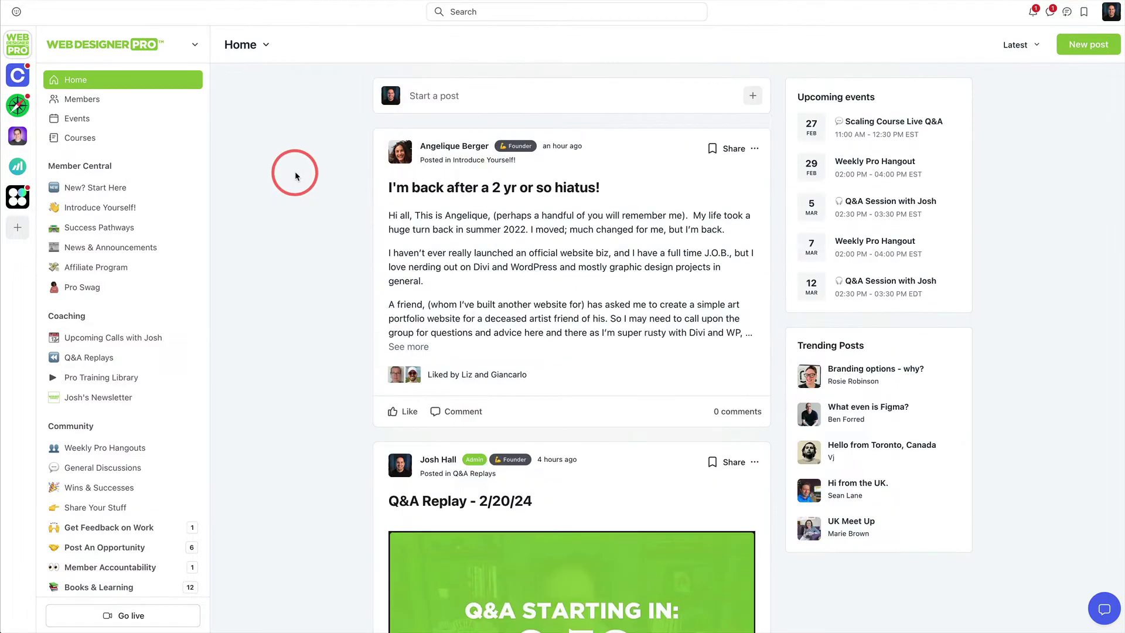
pyautogui.click(177, 49)
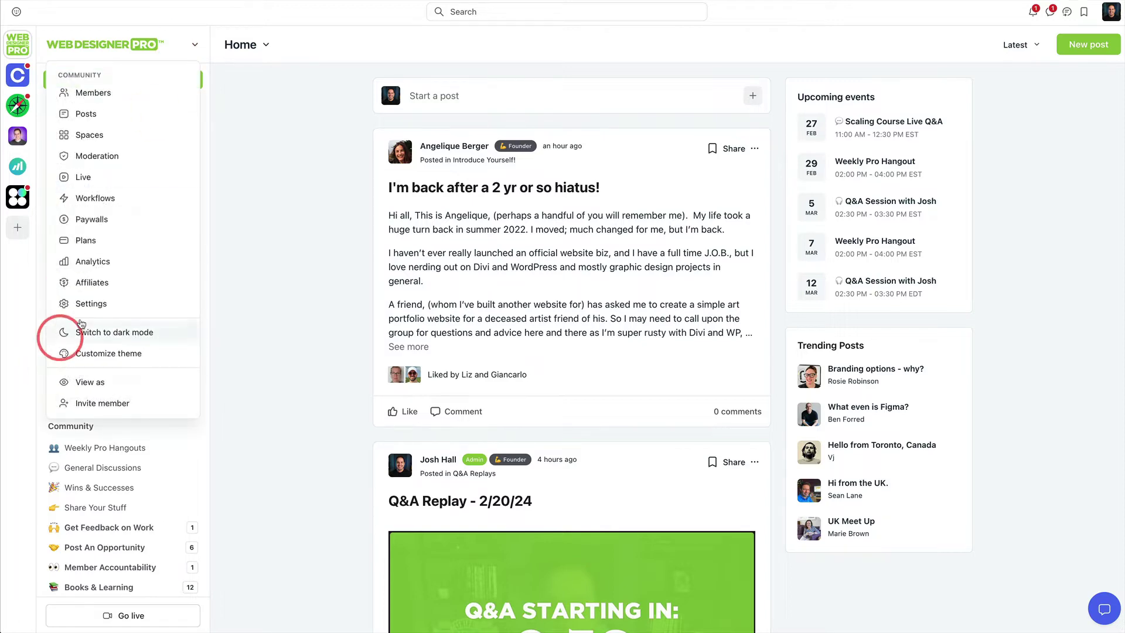
pyautogui.click(92, 333)
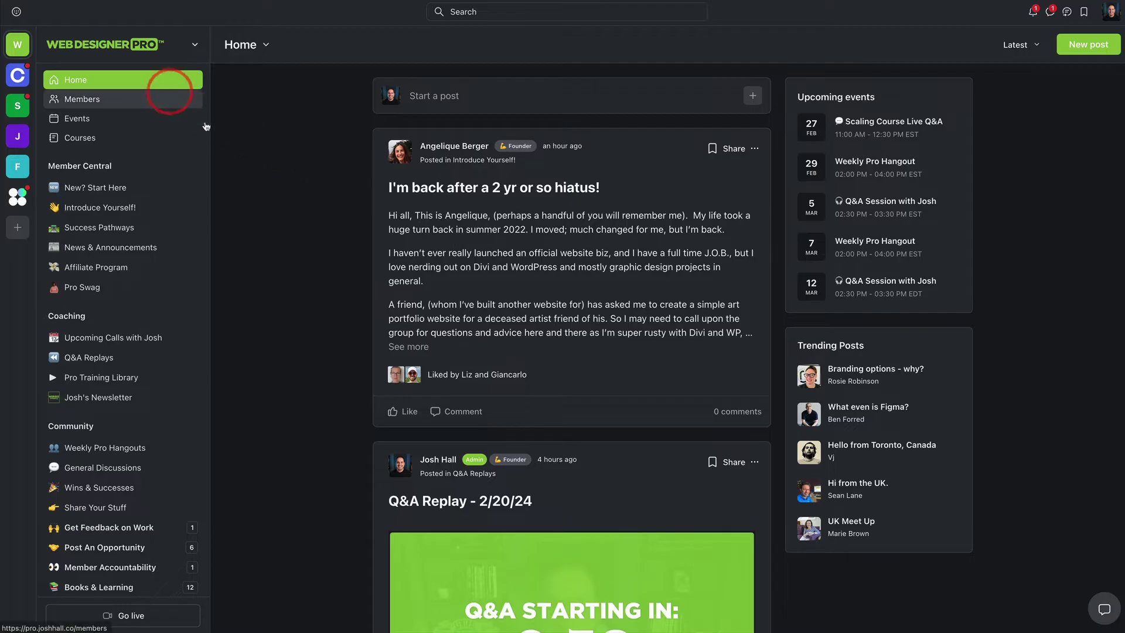
pyautogui.scroll(-7, 446, 146)
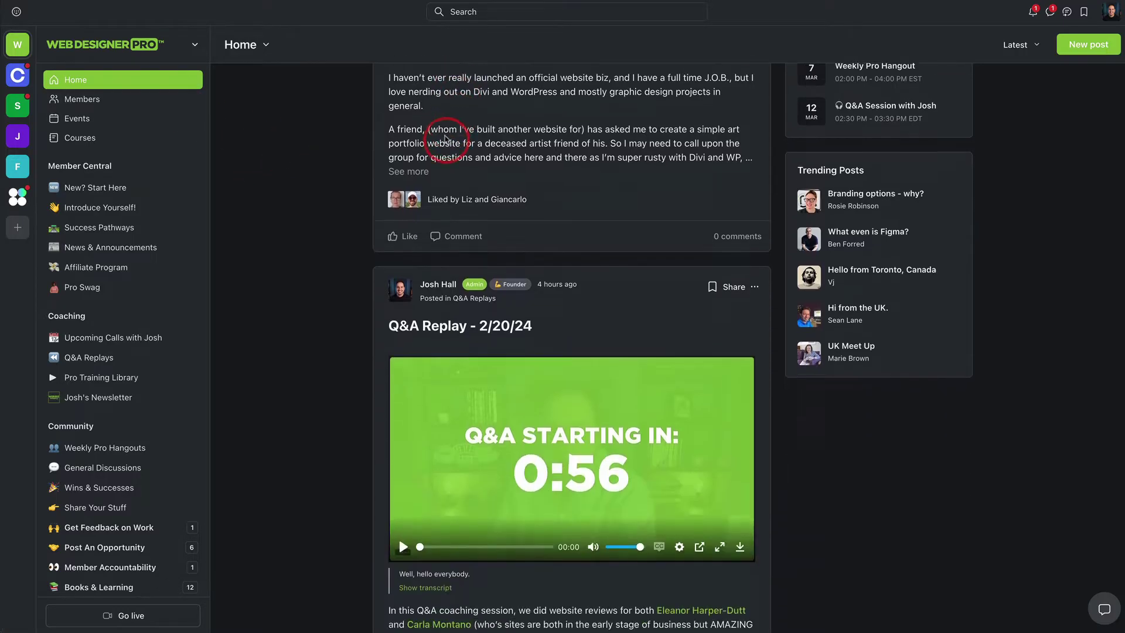
pyautogui.scroll(7, 469, 222)
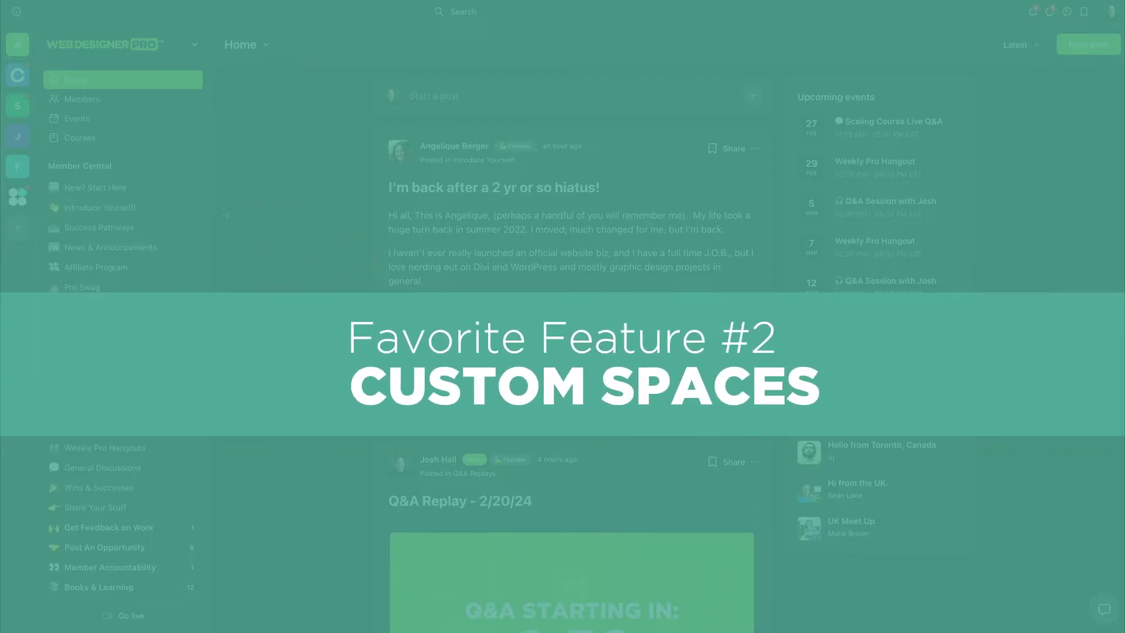
# Step: Scroll the feed, then open the General Discussions space
pyautogui.scroll(-5, 161, 191)
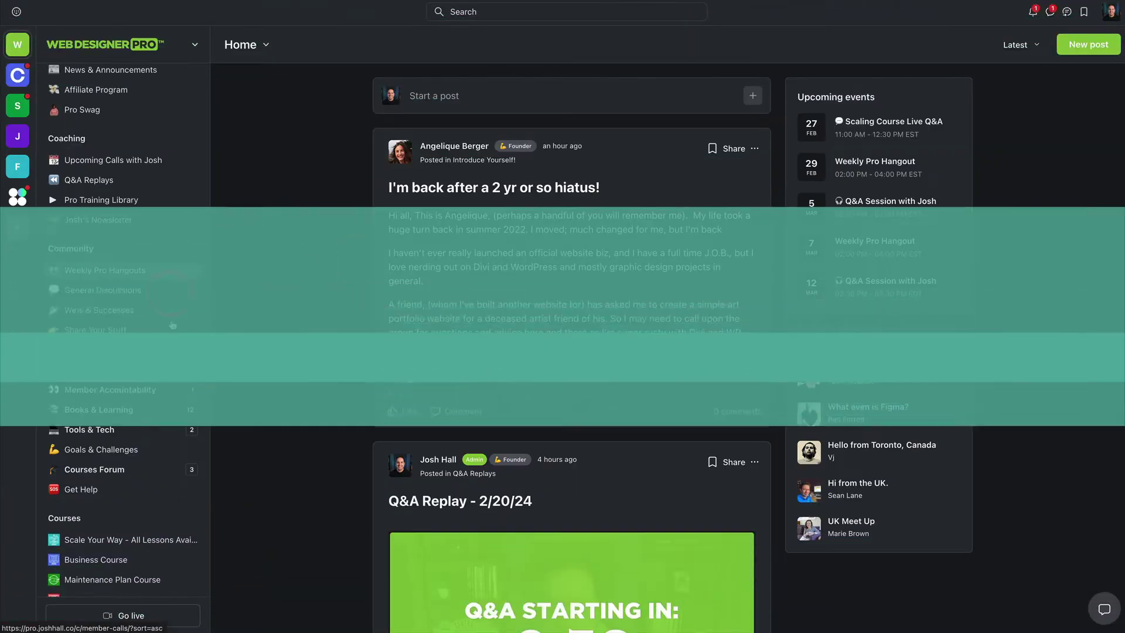
pyautogui.scroll(5, 170, 342)
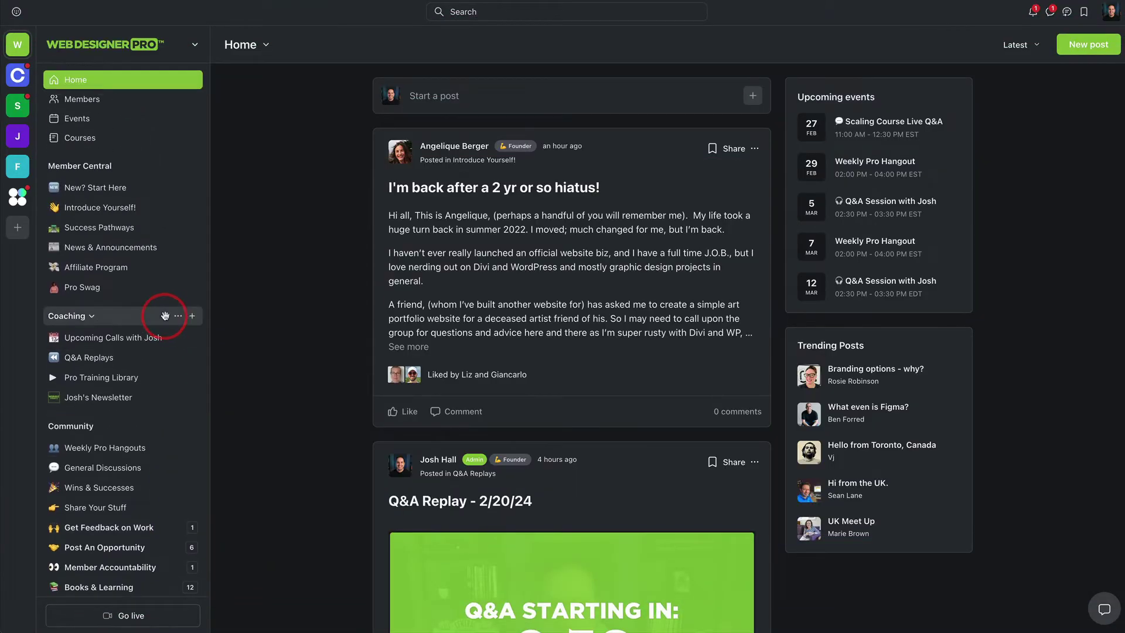
pyautogui.scroll(-3, 185, 237)
pyautogui.scroll(-1, 173, 245)
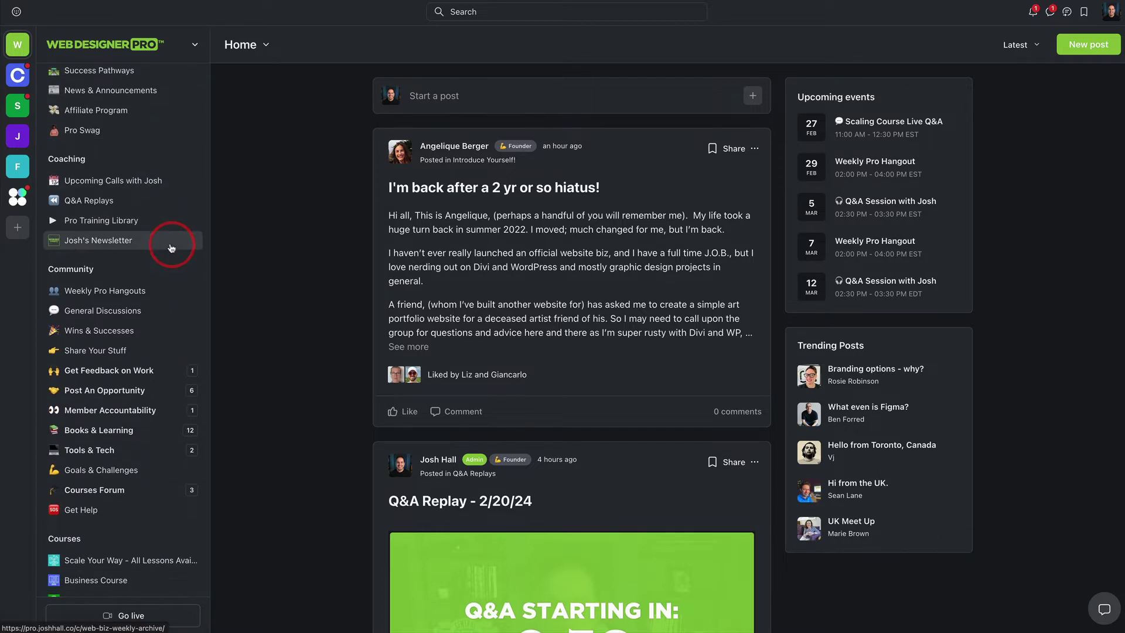
pyautogui.scroll(-1, 179, 249)
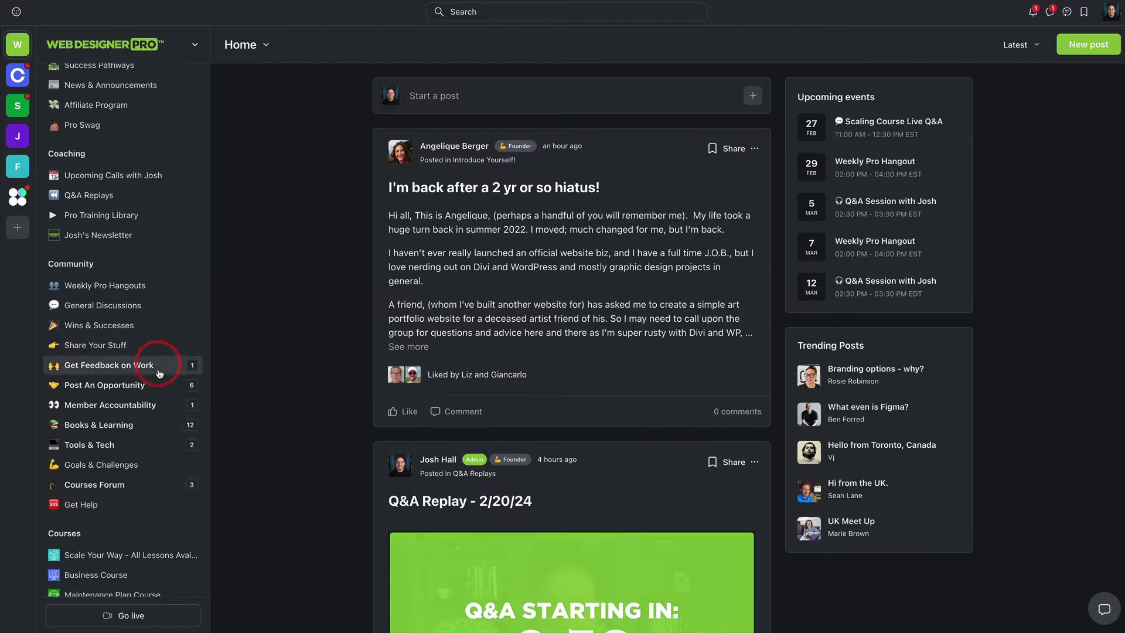
pyautogui.click(124, 302)
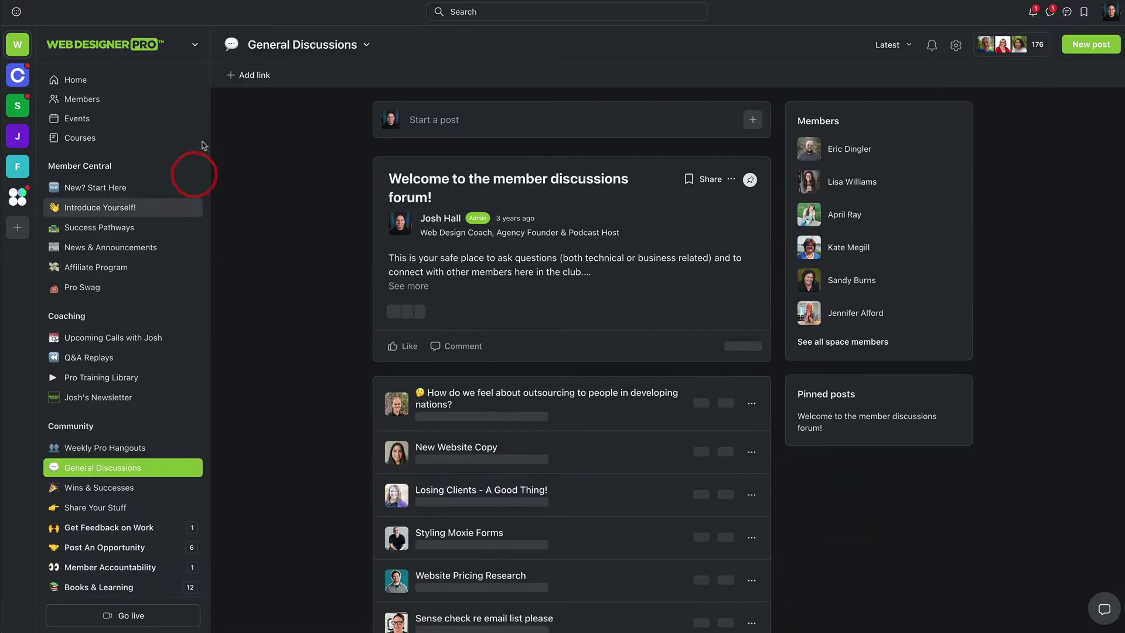
pyautogui.scroll(-3, 261, 201)
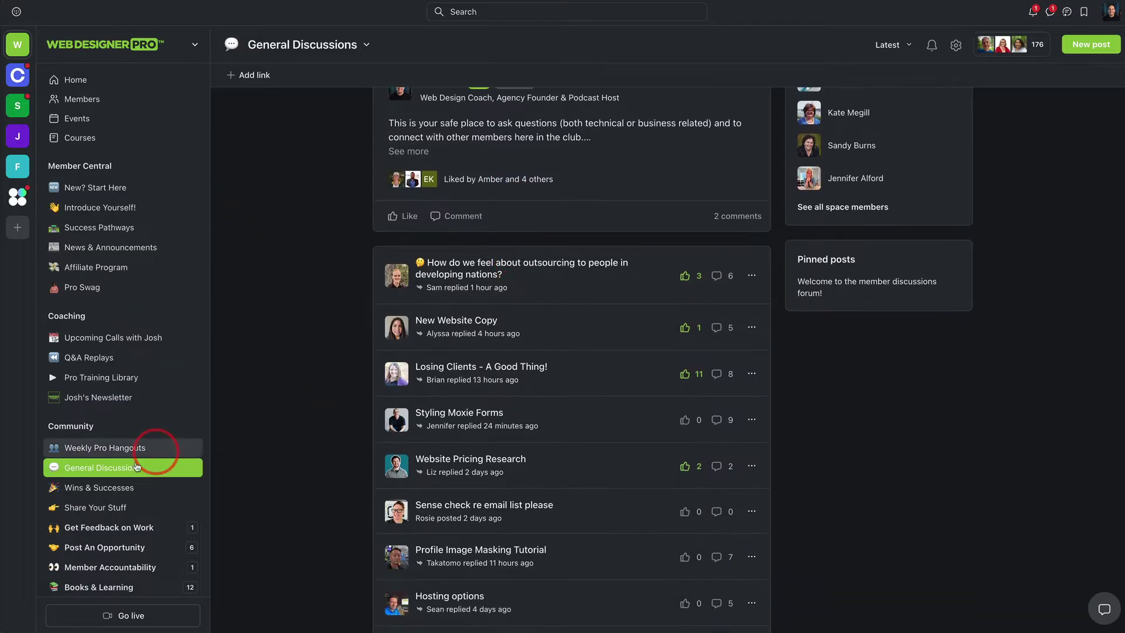
# Step: Browse the Wins & Successes and Member Accountability spaces
pyautogui.click(111, 486)
pyautogui.scroll(-2, 154, 375)
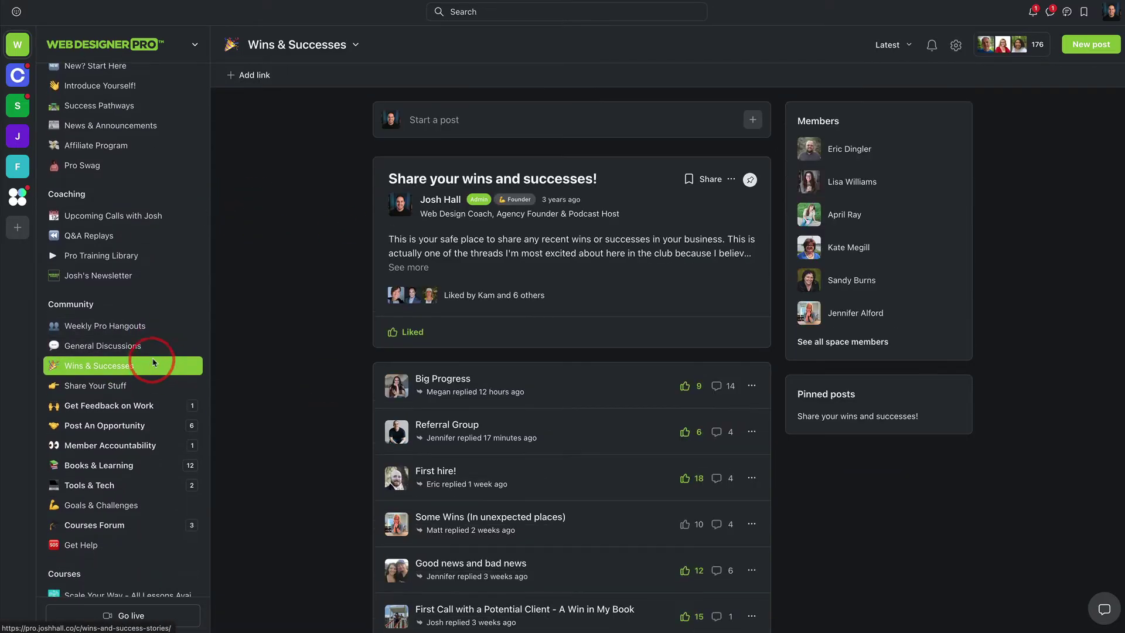
pyautogui.scroll(-1, 147, 474)
pyautogui.click(132, 446)
pyautogui.scroll(-2, 473, 302)
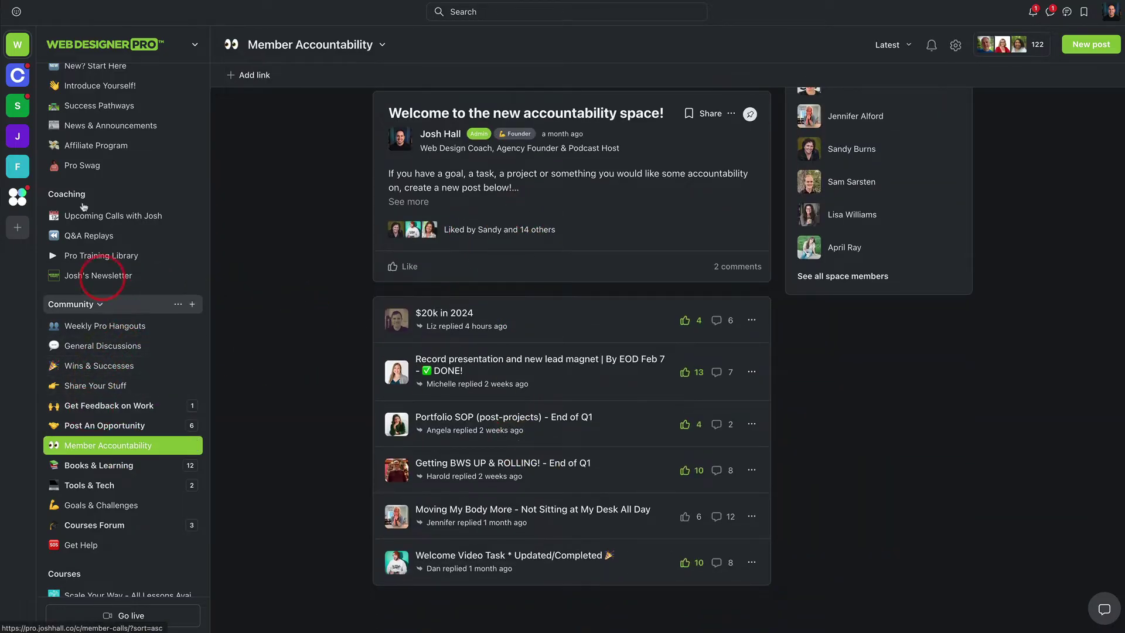
# Step: Open Pro Training Library and scroll its welcome post and training videos
pyautogui.click(100, 258)
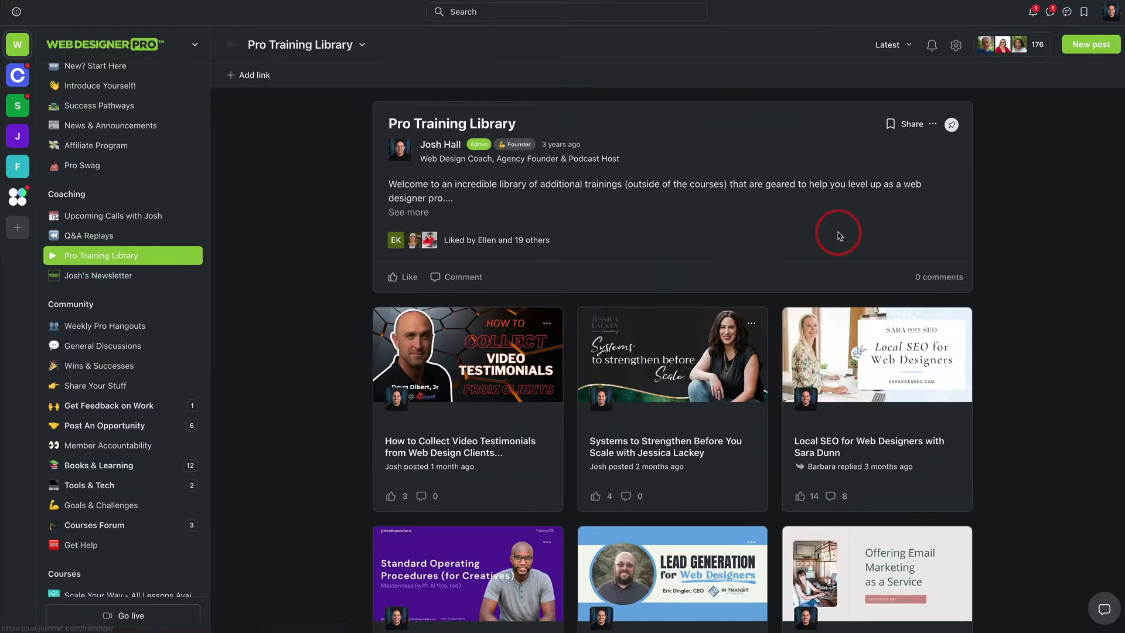
pyautogui.scroll(-1, 839, 235)
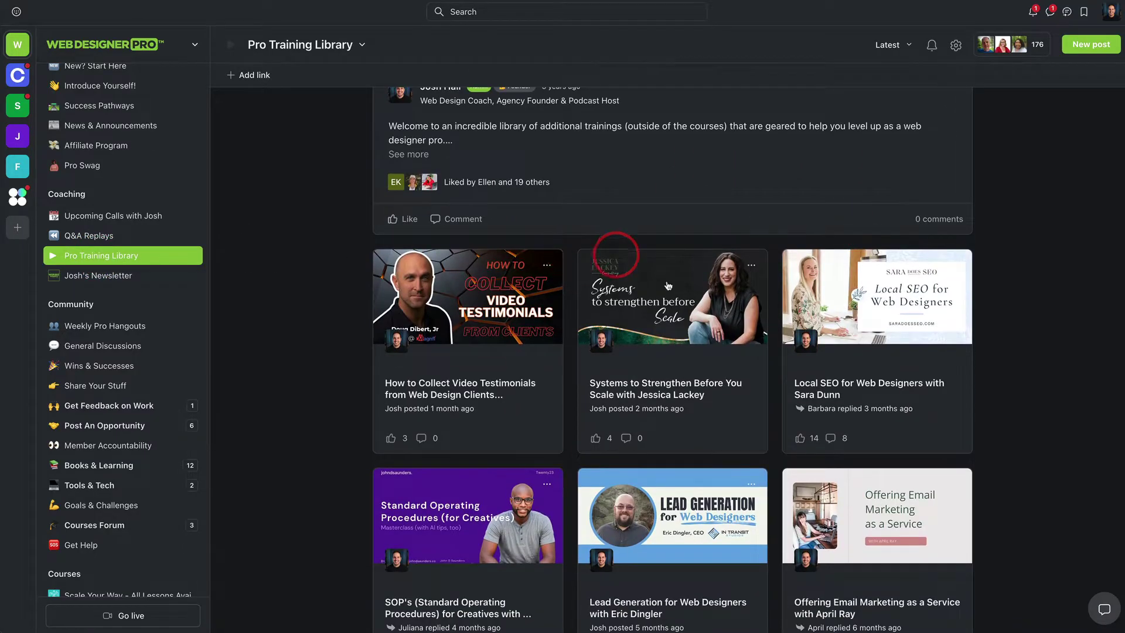
pyautogui.scroll(-2, 818, 289)
pyautogui.scroll(3, 743, 291)
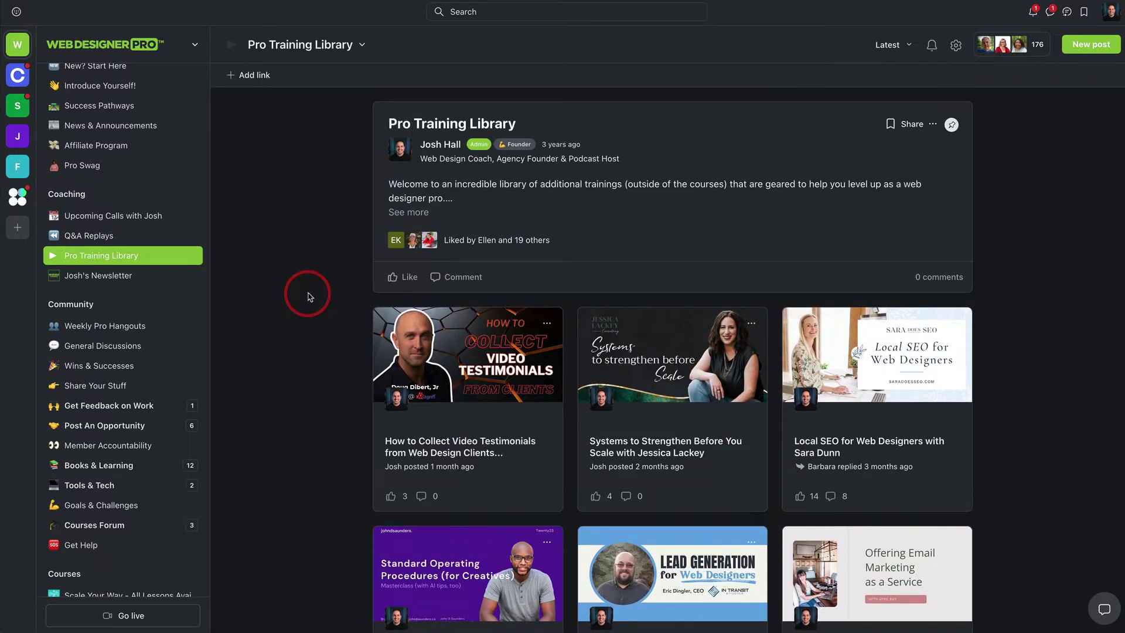
pyautogui.click(306, 48)
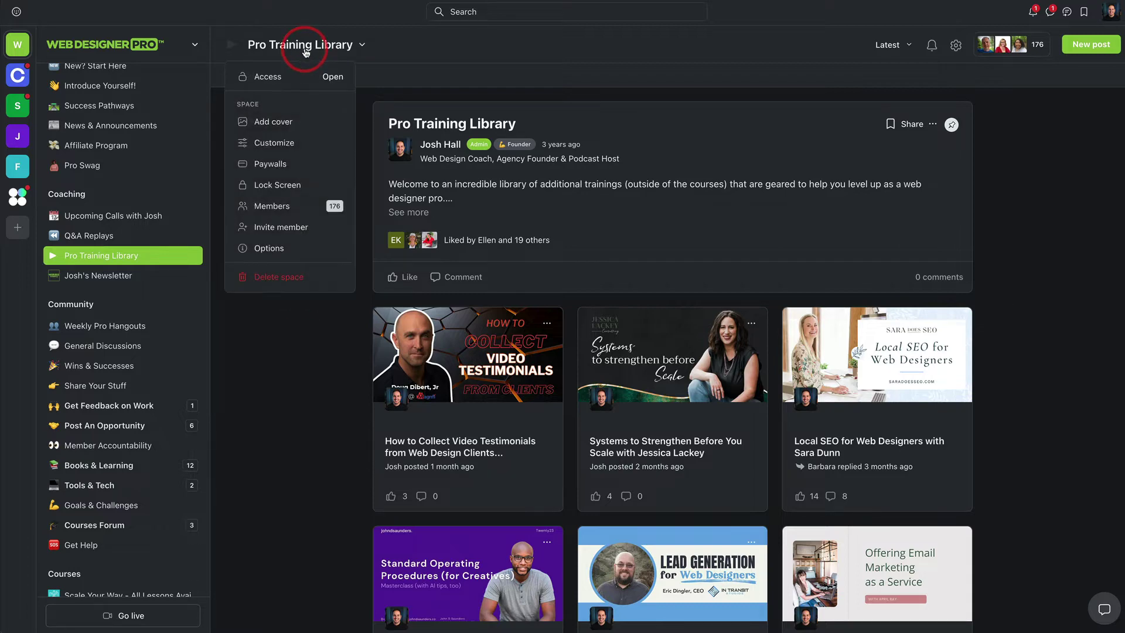
pyautogui.click(275, 140)
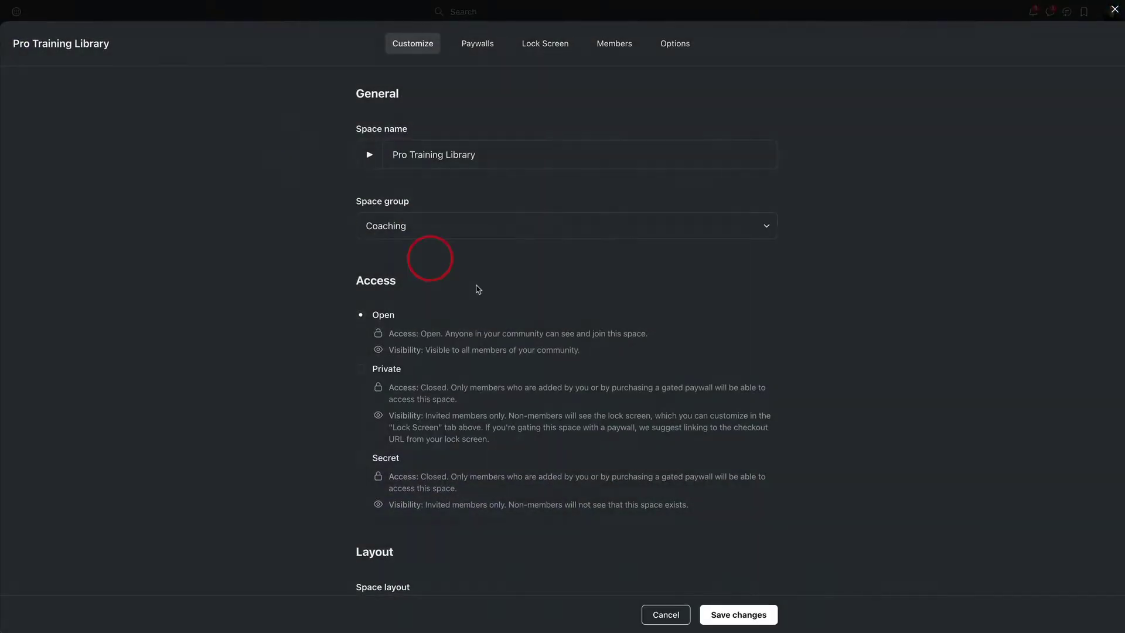
pyautogui.scroll(-5, 475, 286)
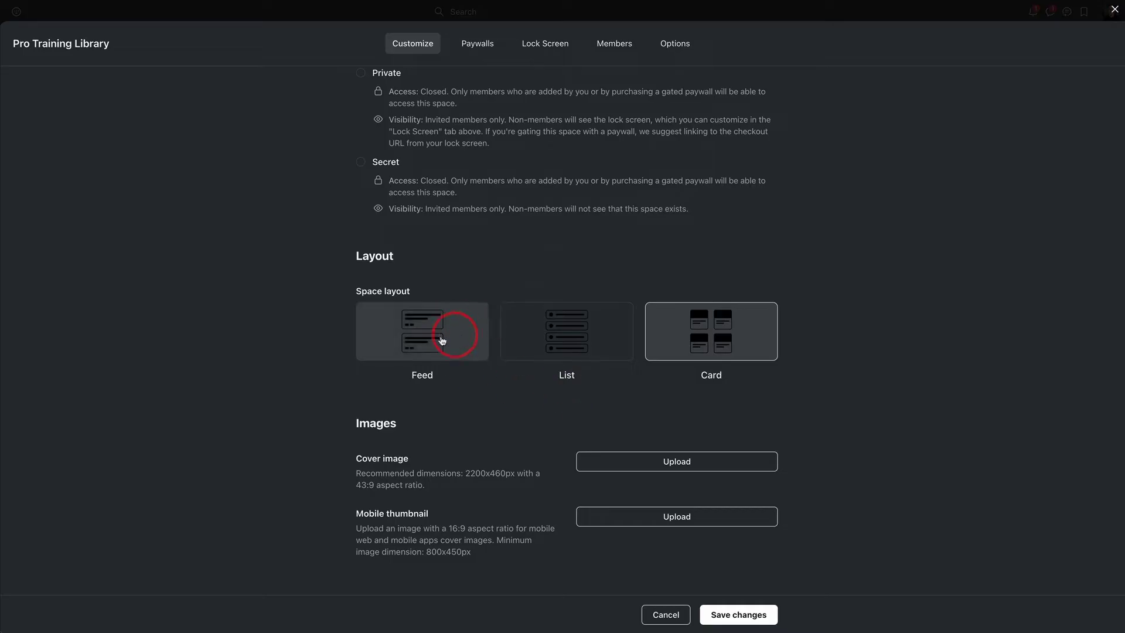
pyautogui.click(426, 341)
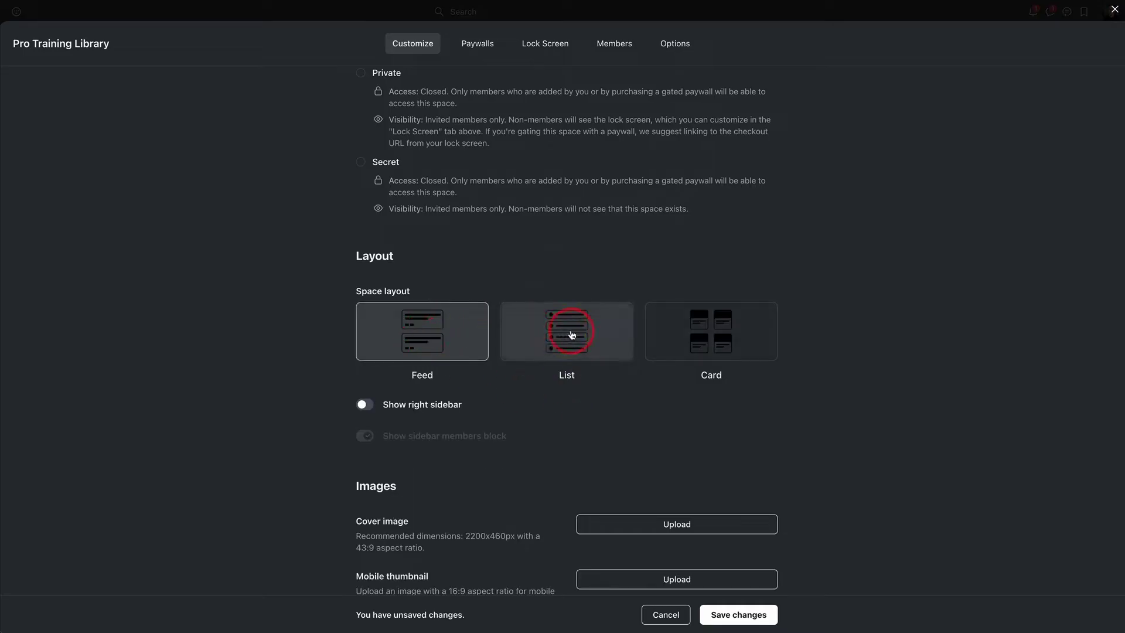
pyautogui.click(542, 336)
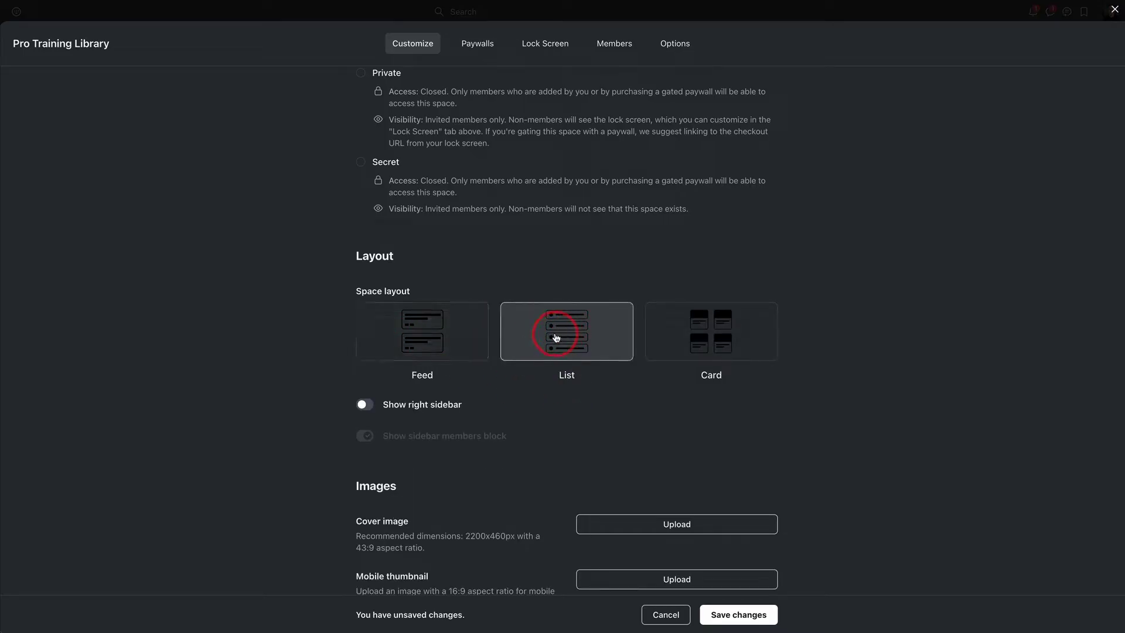
pyautogui.click(698, 336)
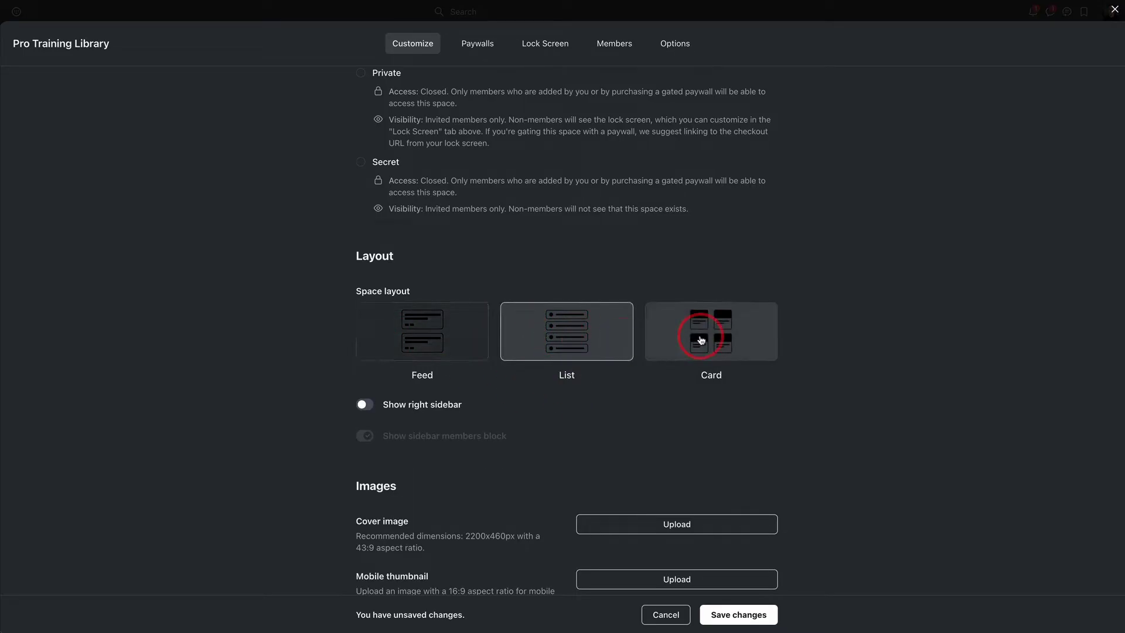
pyautogui.click(1115, 10)
pyautogui.scroll(-3, 130, 333)
pyautogui.scroll(5, 129, 339)
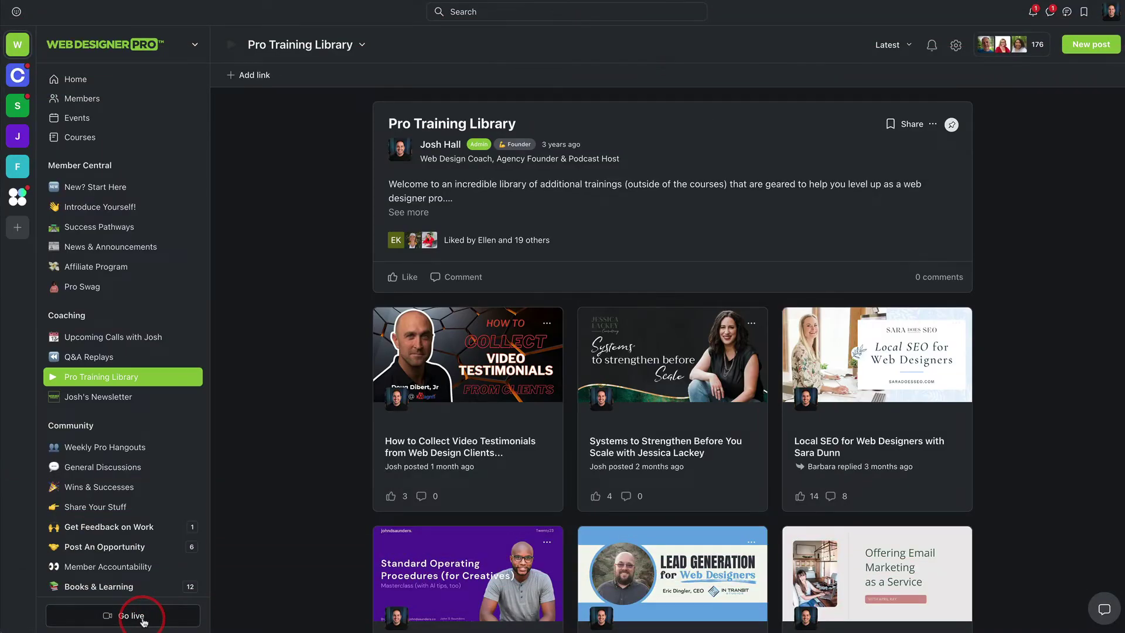
pyautogui.click(143, 620)
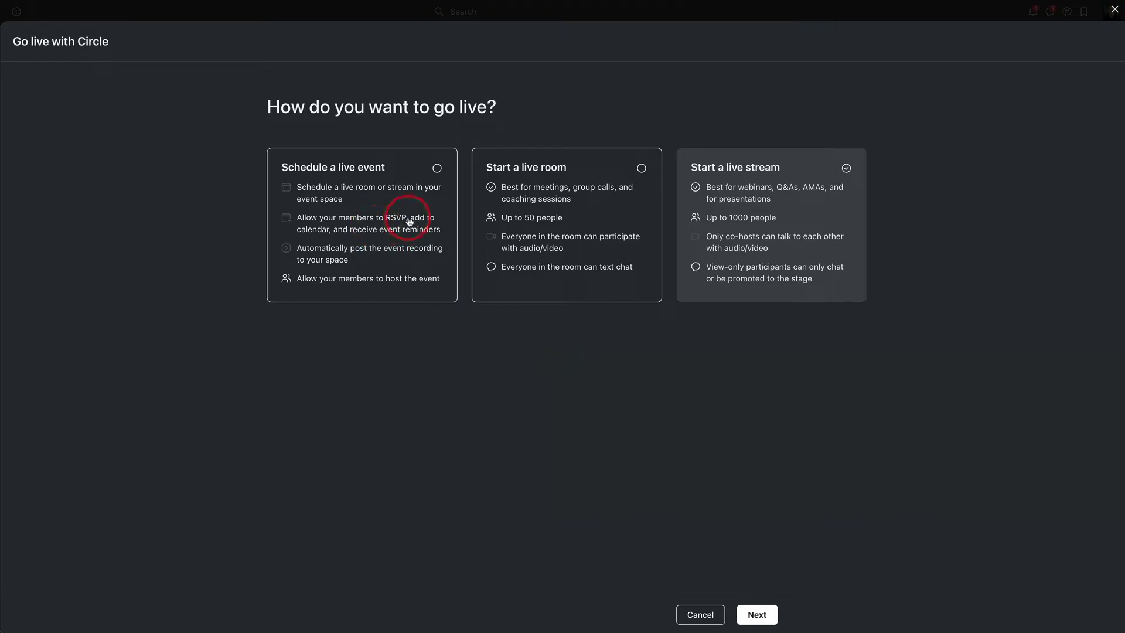
pyautogui.click(387, 215)
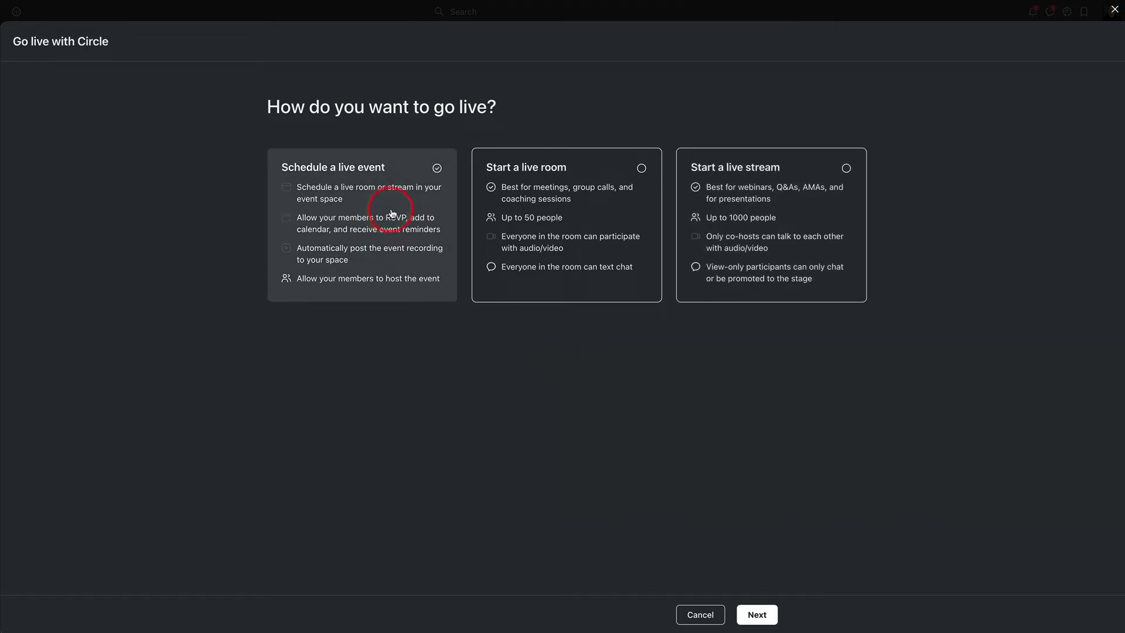
pyautogui.click(589, 213)
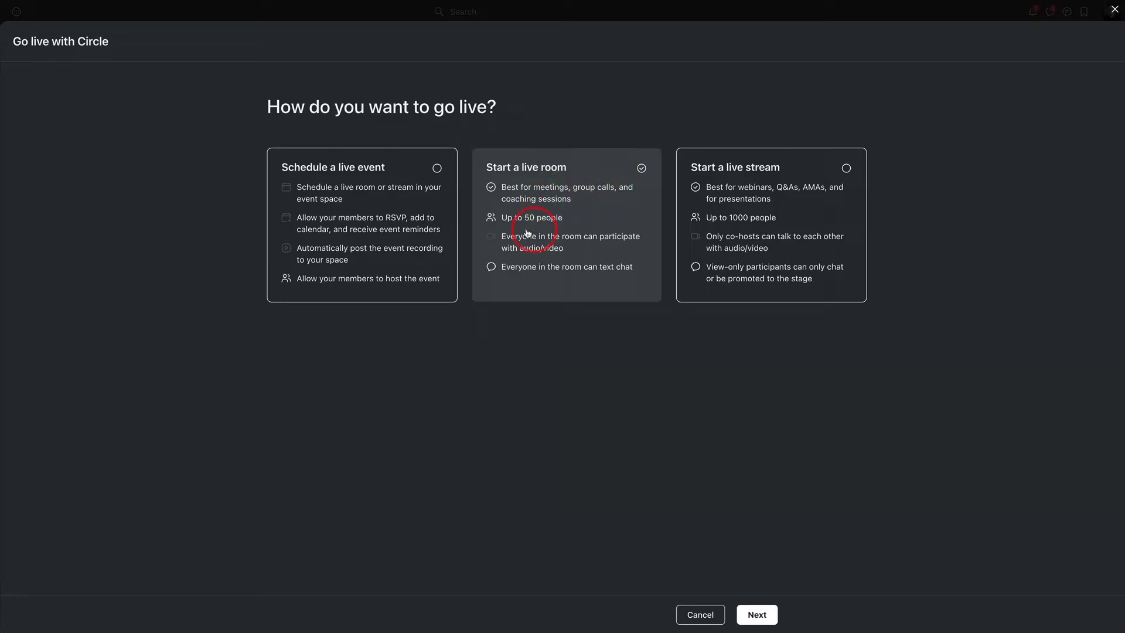
pyautogui.click(789, 219)
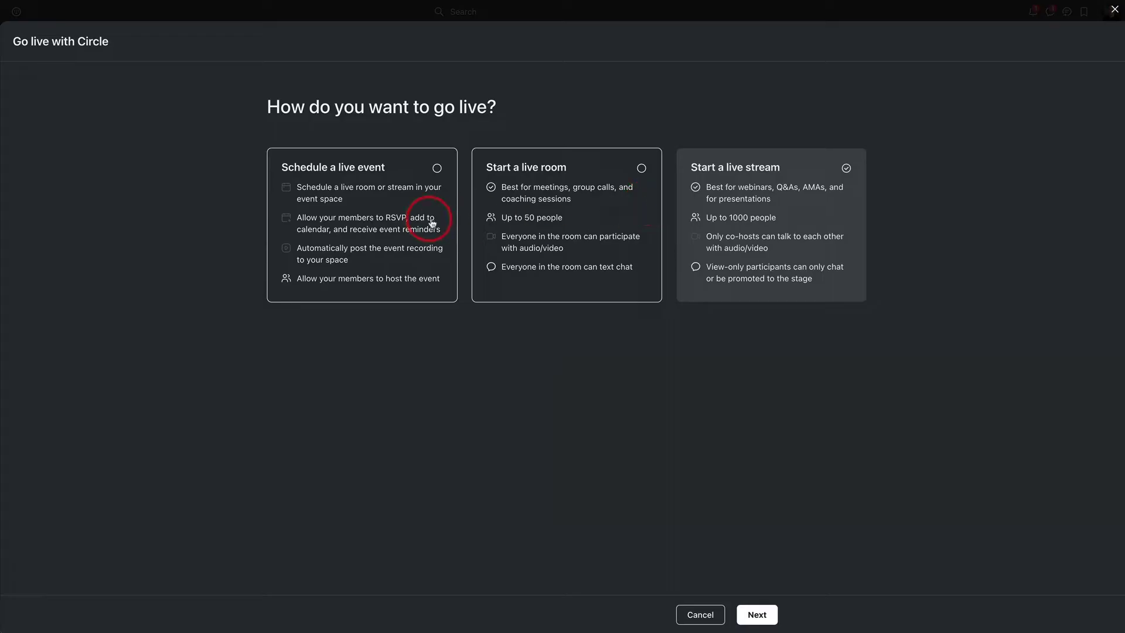
pyautogui.click(1114, 12)
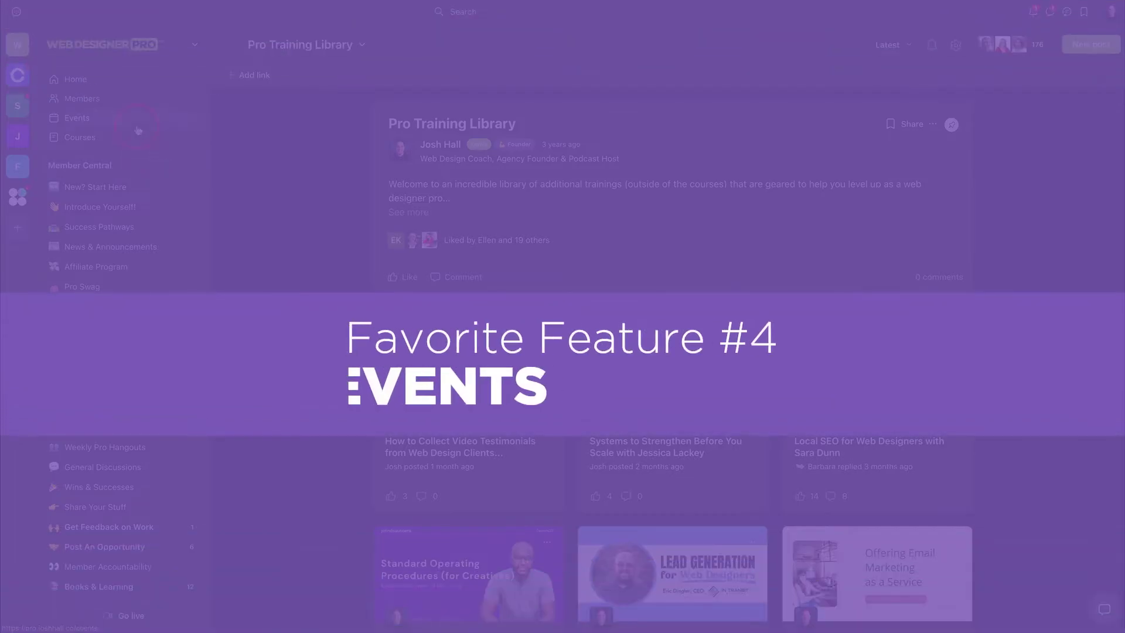
# Step: Open Events and scroll the Scaling Course Live Q&A and February–March 2024 sessions
pyautogui.click(137, 125)
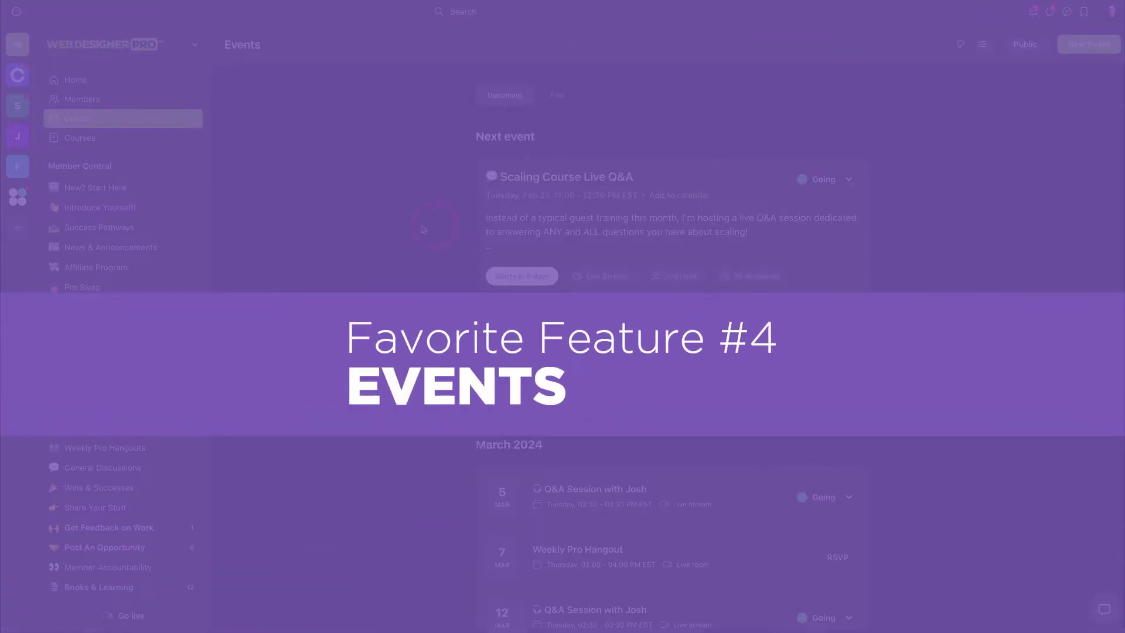
pyautogui.scroll(-2, 902, 237)
pyautogui.scroll(1, 903, 237)
pyautogui.scroll(-5, 914, 135)
pyautogui.scroll(5, 706, 141)
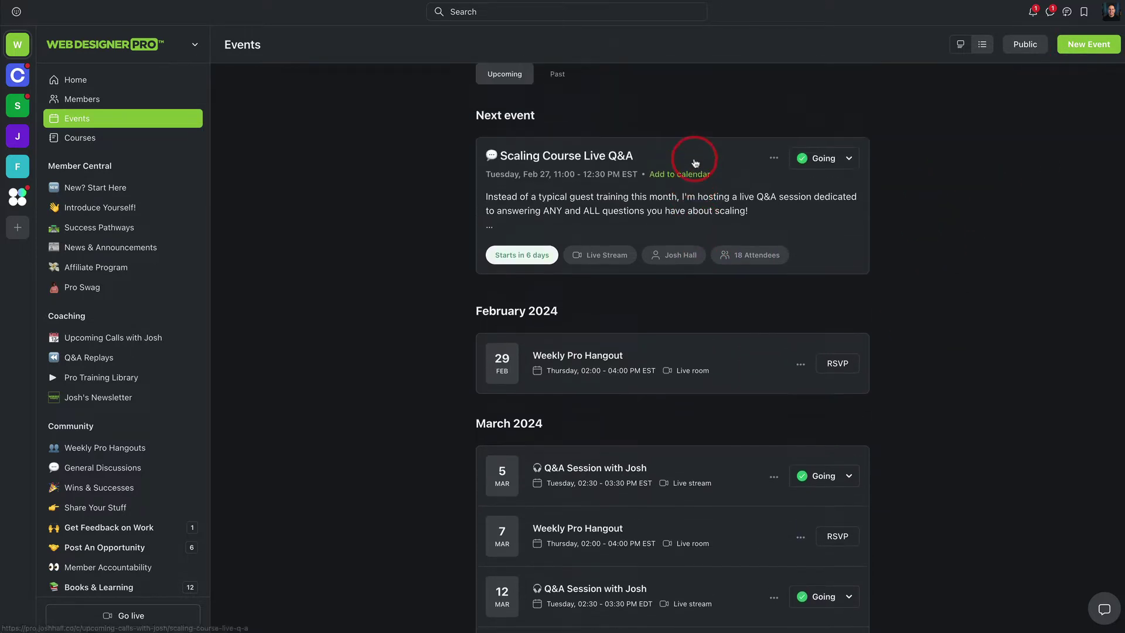
pyautogui.scroll(-2, 717, 249)
pyautogui.scroll(1, 719, 251)
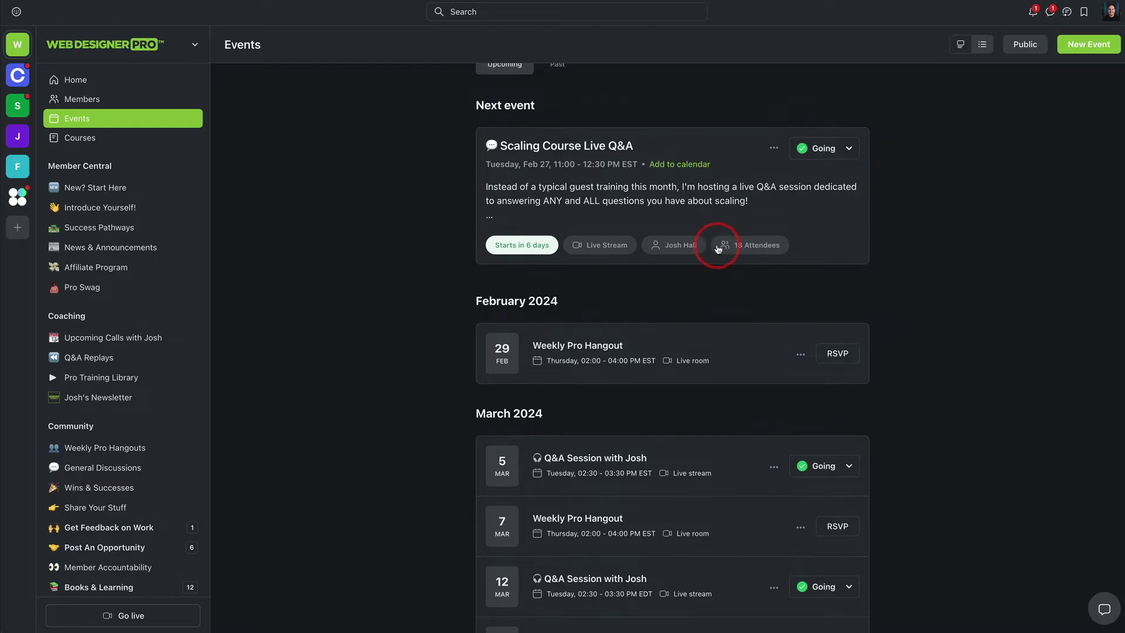
pyautogui.scroll(1, 712, 242)
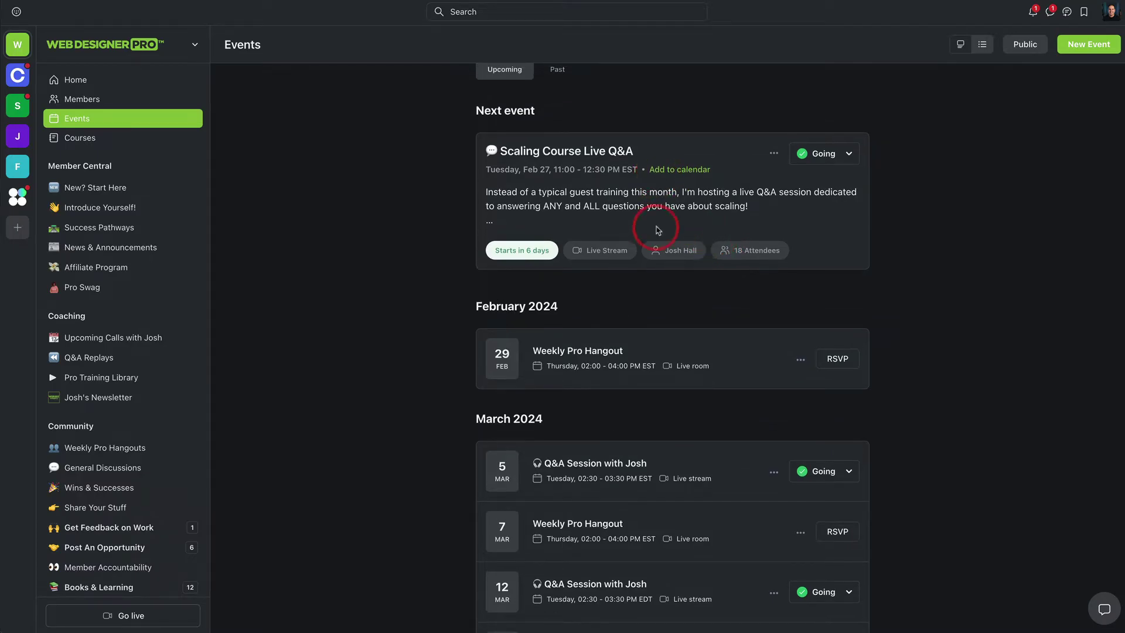
pyautogui.scroll(-2, 658, 229)
pyautogui.scroll(3, 654, 222)
pyautogui.scroll(-5, 645, 193)
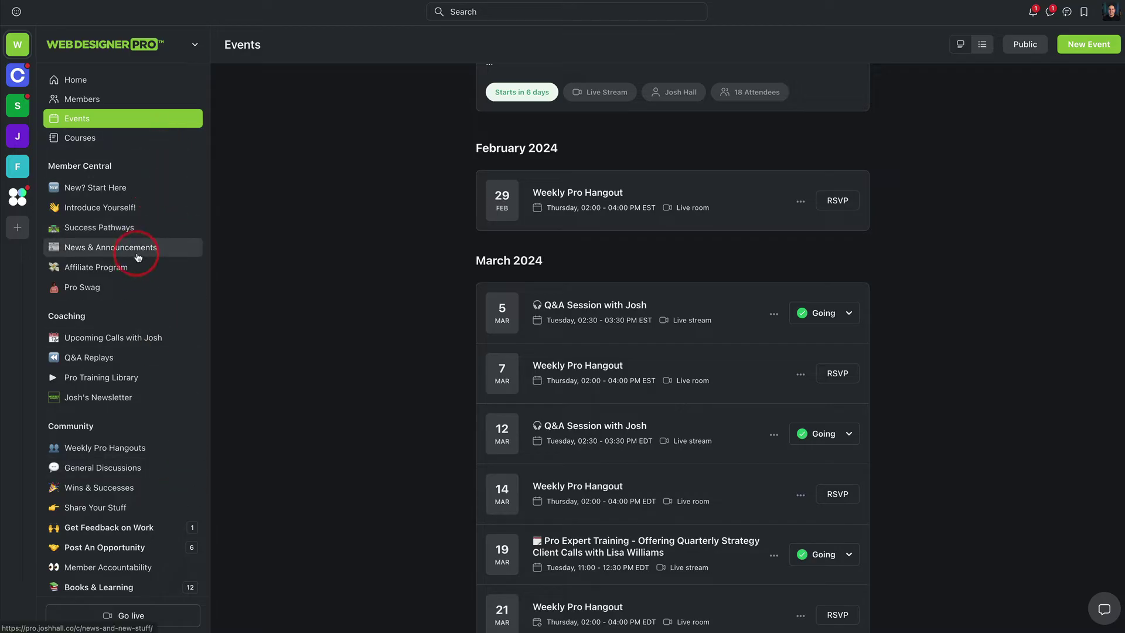
# Step: Start a new event titled 'Test Event' and look at the available spaces
pyautogui.click(1086, 47)
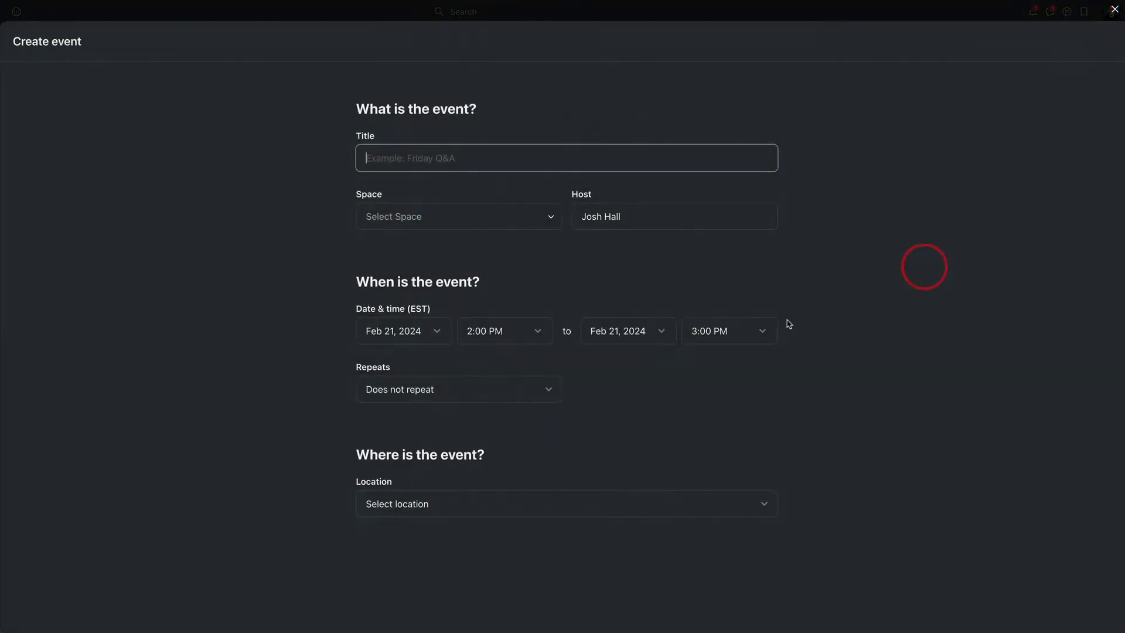
pyautogui.write('Test Event')
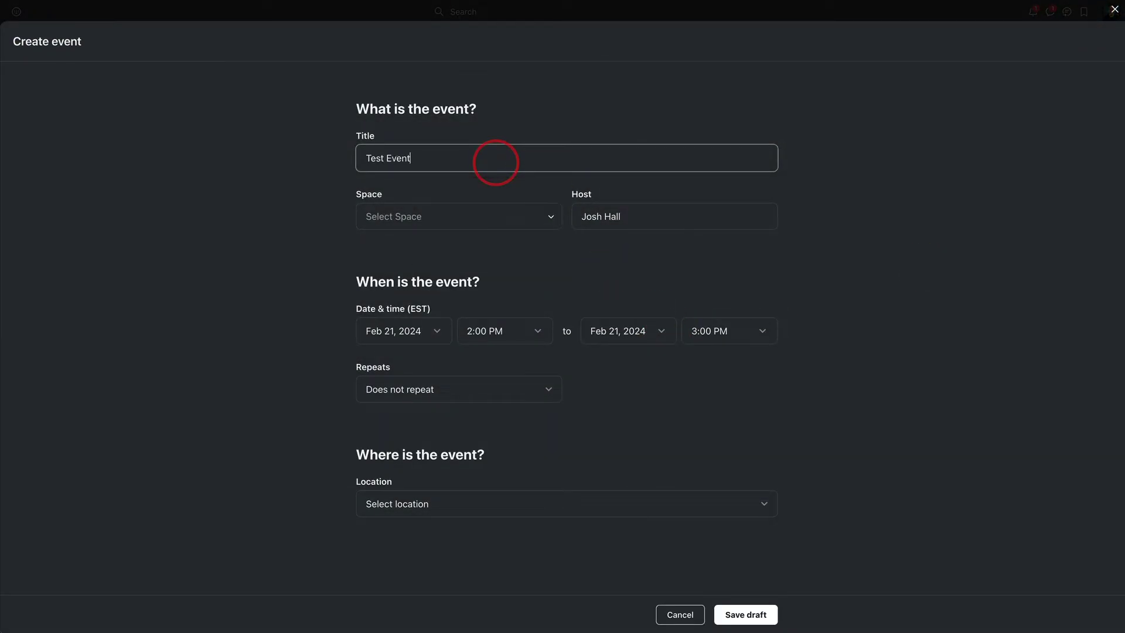
pyautogui.click(536, 214)
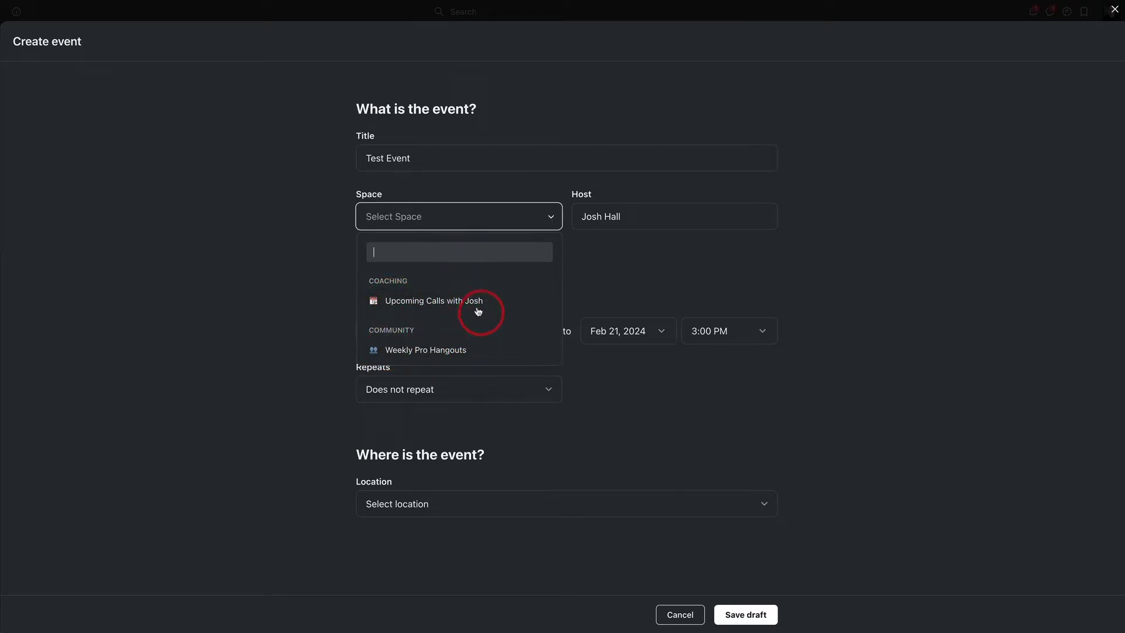
pyautogui.click(921, 293)
# Step: Set the event location to URL (Zoom, YouTube Live), then cancel the event
pyautogui.click(490, 505)
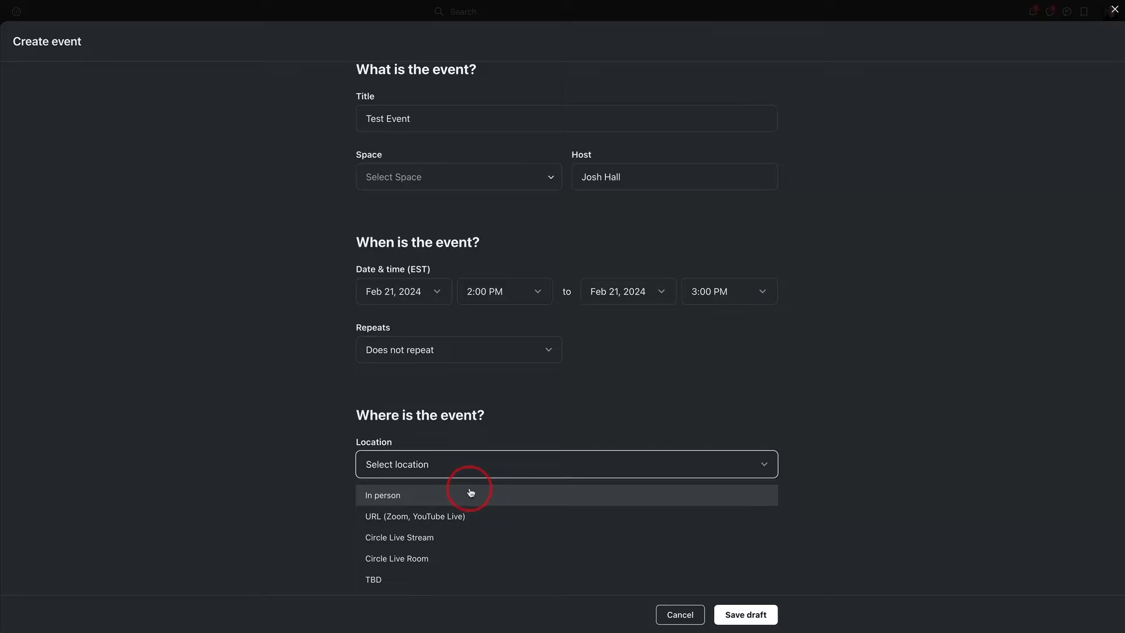
pyautogui.click(452, 515)
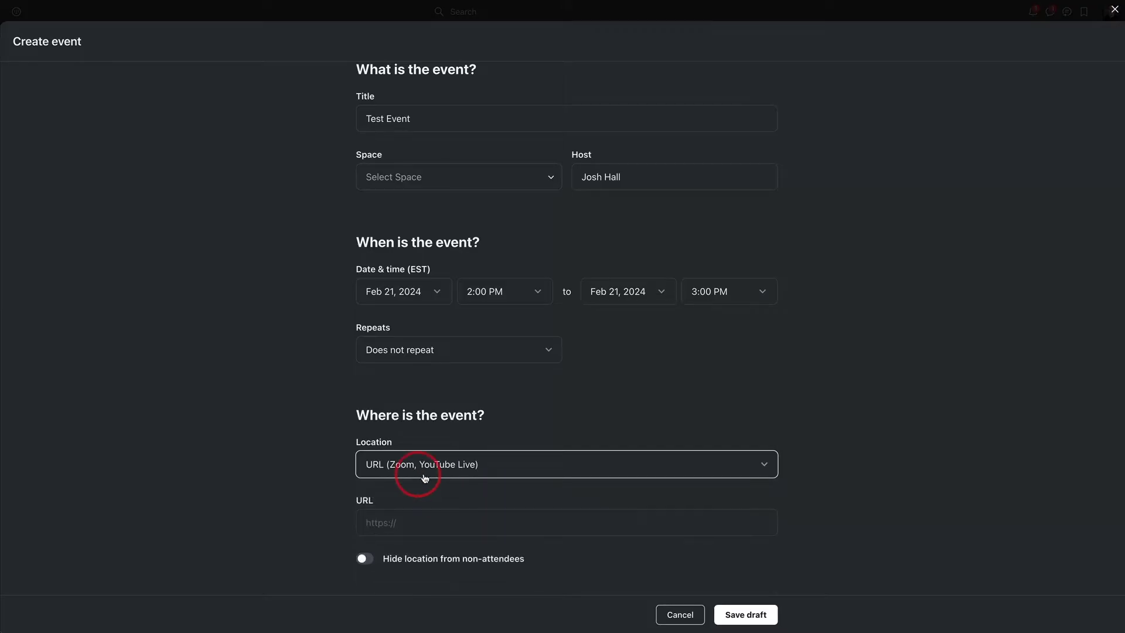
pyautogui.click(488, 467)
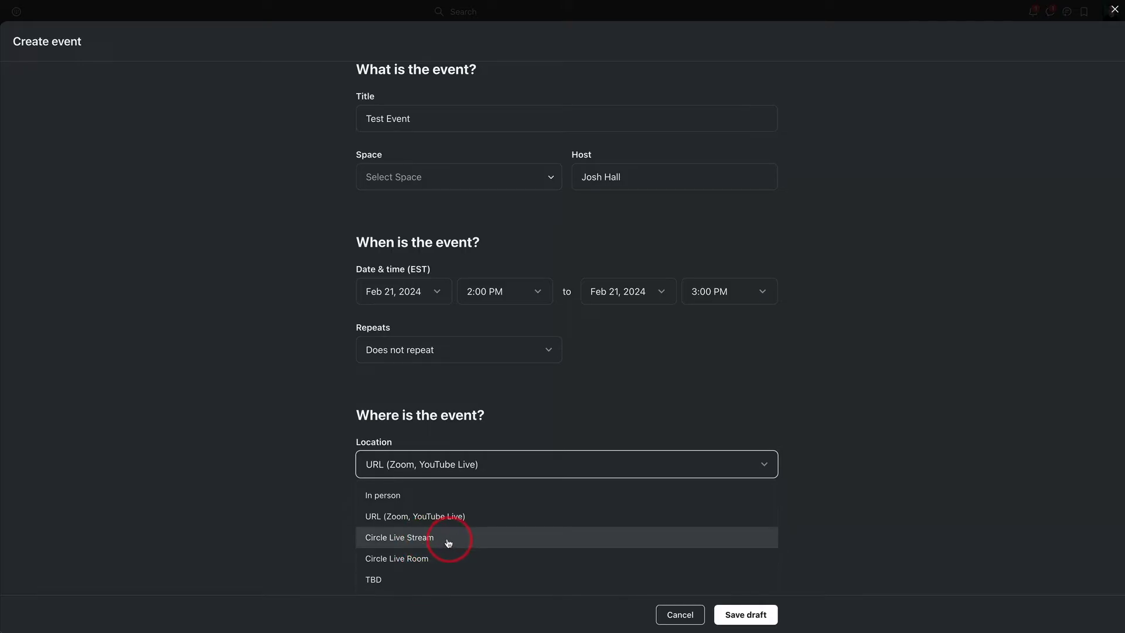
pyautogui.click(679, 612)
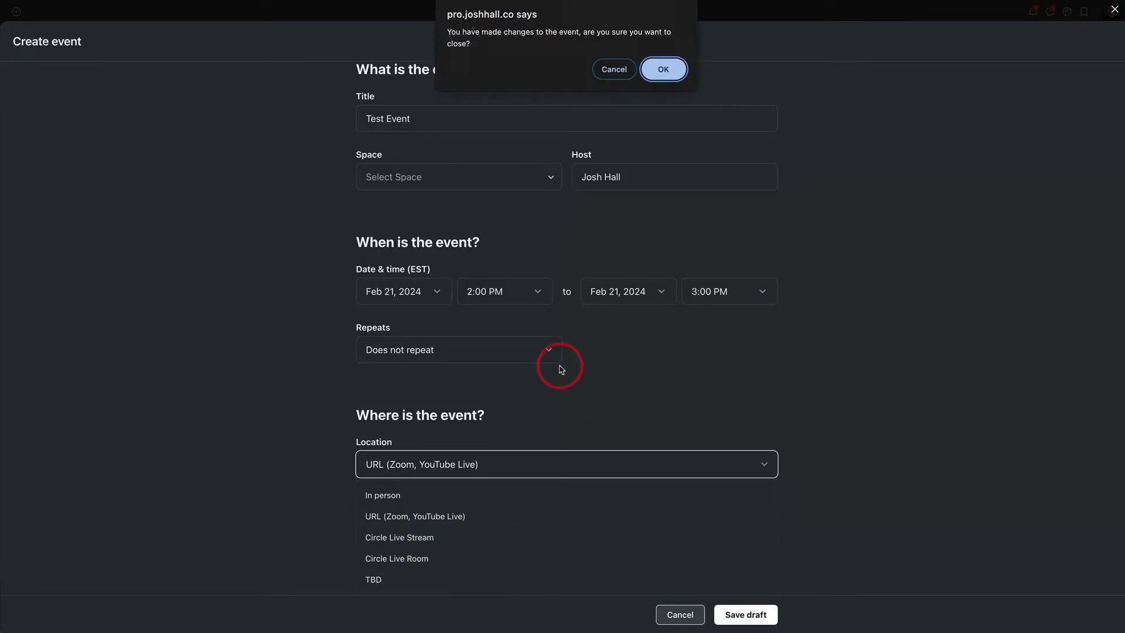
# Step: Confirm discarding the unsaved event and browse the Weekly Pro Hangouts space
pyautogui.click(665, 69)
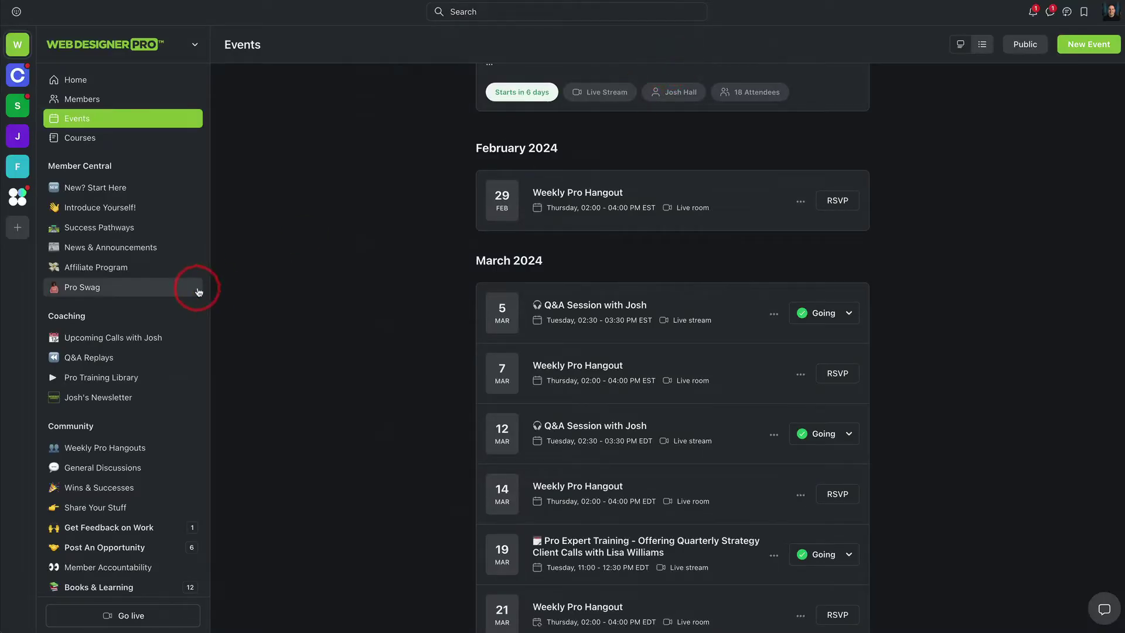
pyautogui.scroll(-1, 146, 354)
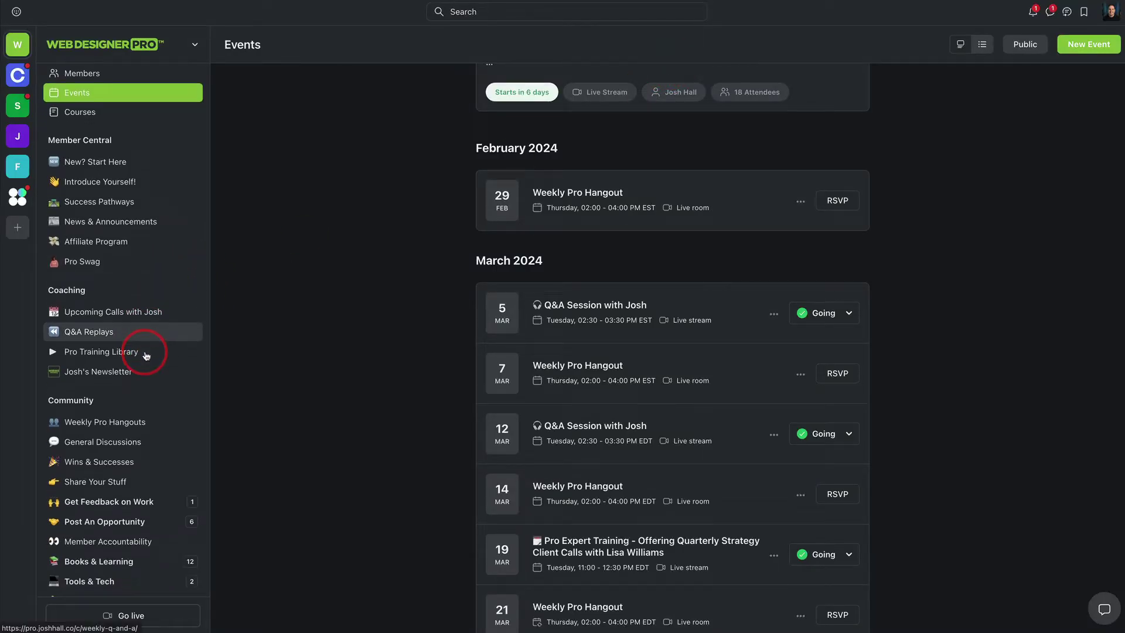
pyautogui.click(94, 422)
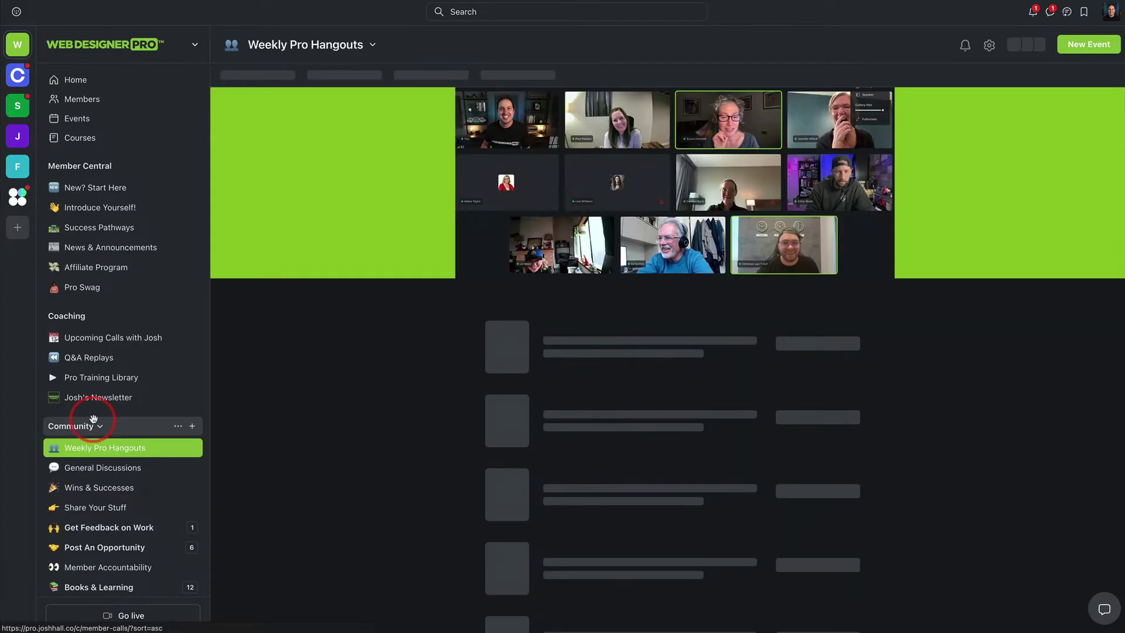
pyautogui.scroll(-5, 768, 339)
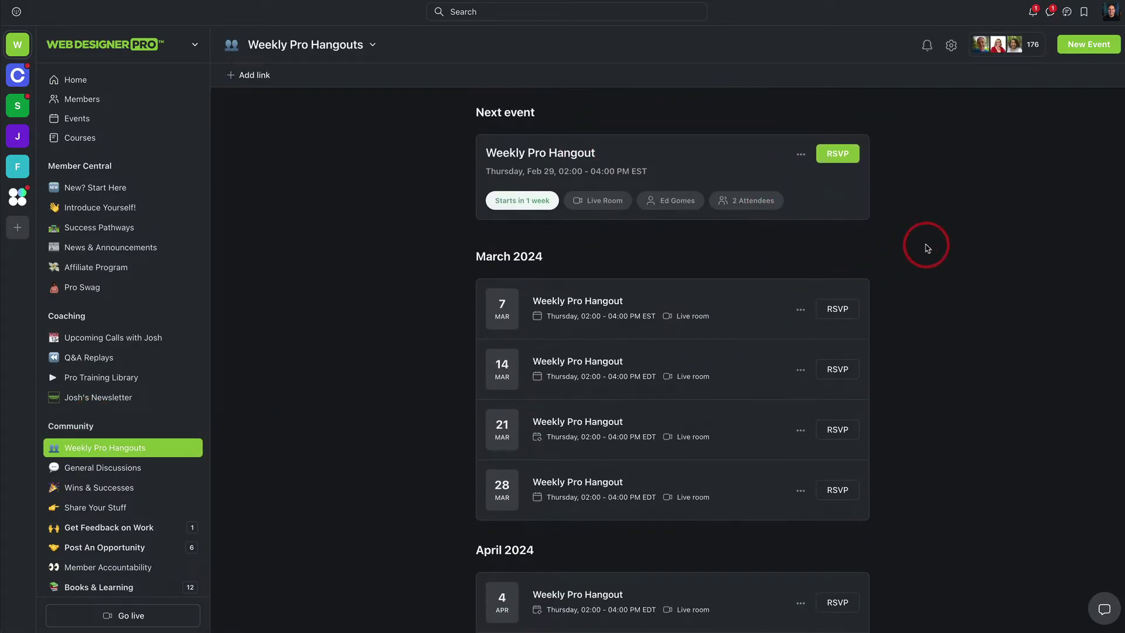
pyautogui.scroll(-4, 794, 189)
pyautogui.scroll(2, 748, 322)
pyautogui.scroll(2, 748, 323)
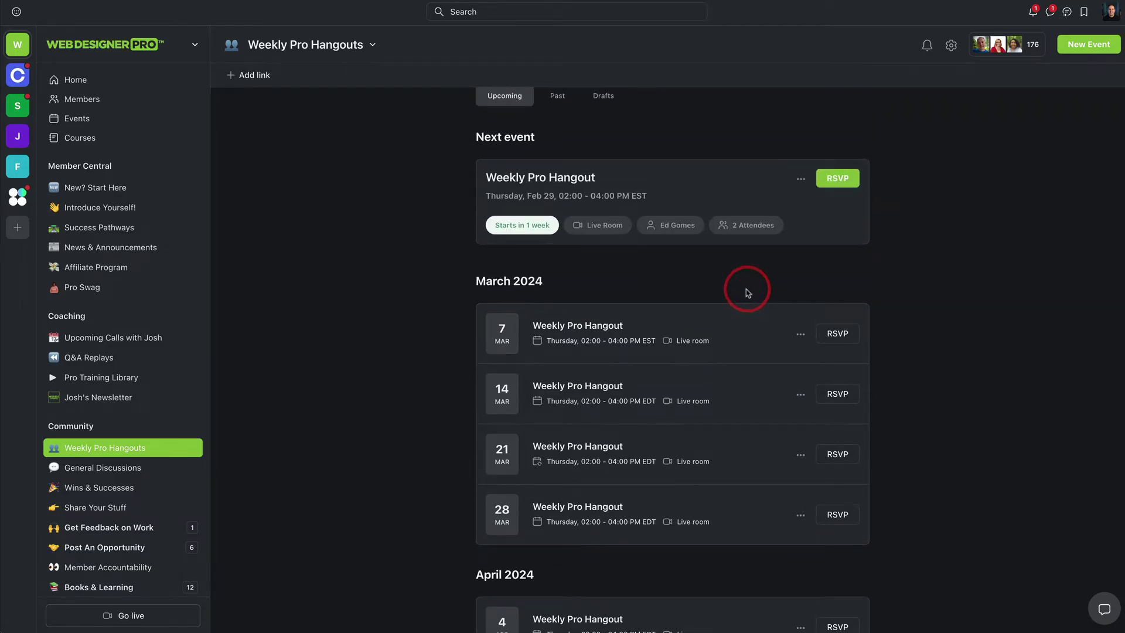
pyautogui.scroll(1, 746, 286)
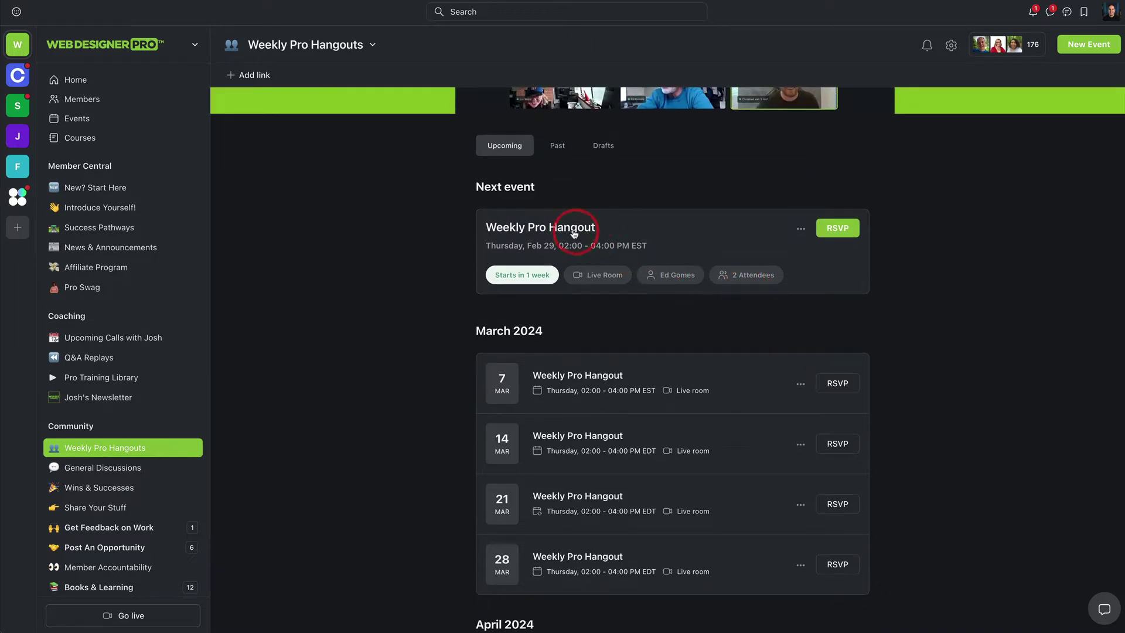
# Step: View the next Weekly Pro Hangout's details, then the upcoming coaching calls space
pyautogui.click(573, 230)
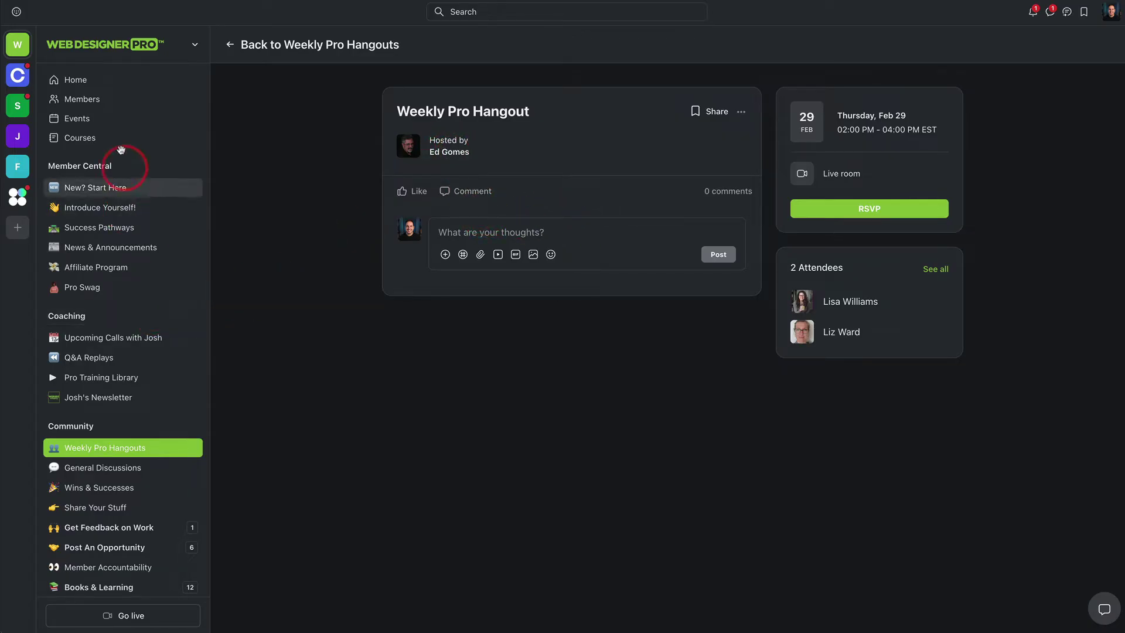
pyautogui.click(130, 123)
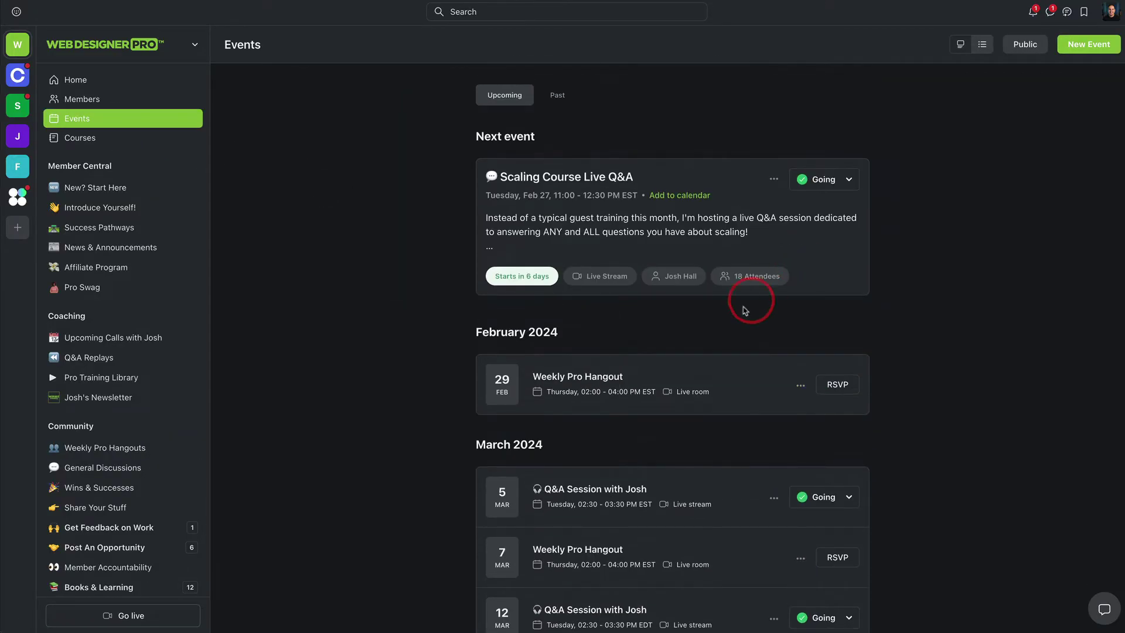
pyautogui.click(127, 344)
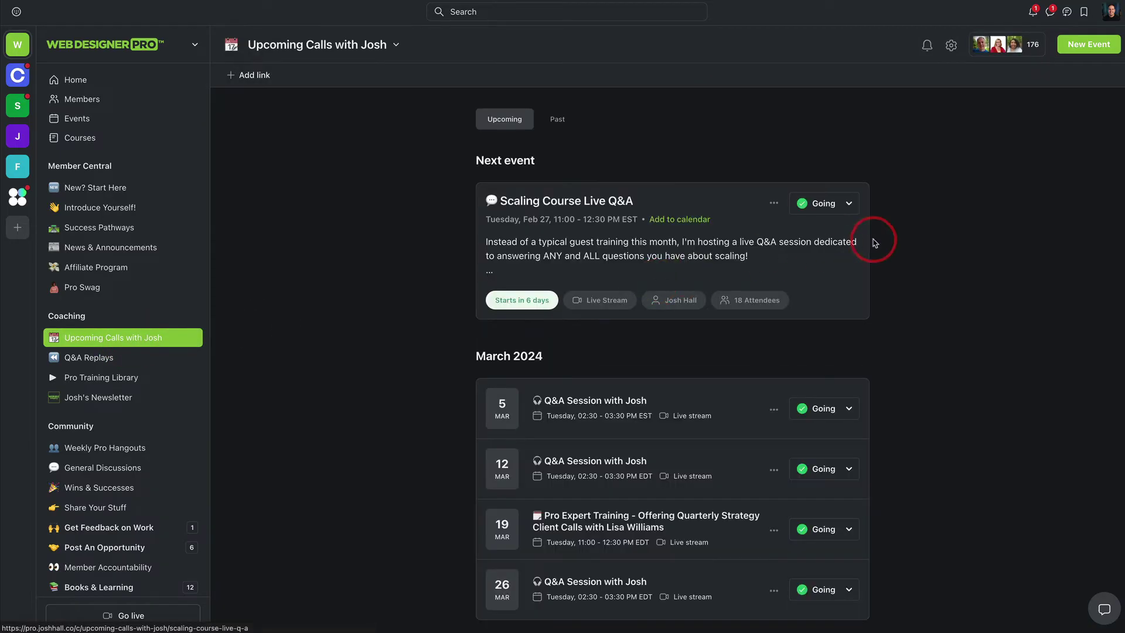
pyautogui.scroll(-3, 879, 241)
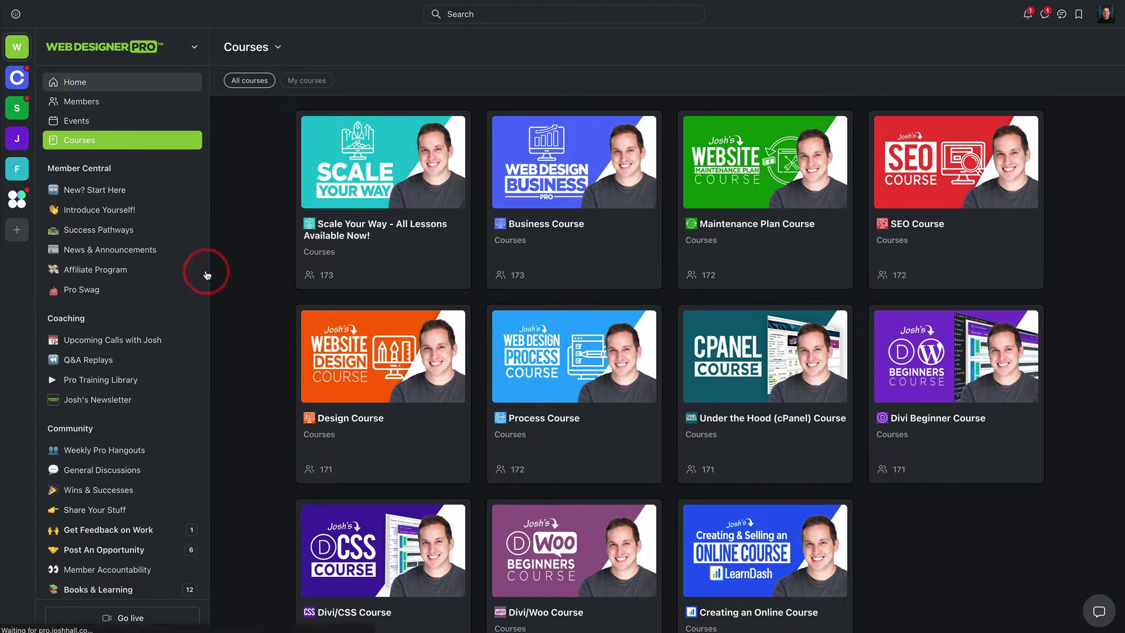
# Step: Open the Business Course dashboard from the courses list, showing 173 students and 20% completion
pyautogui.scroll(-2, 147, 368)
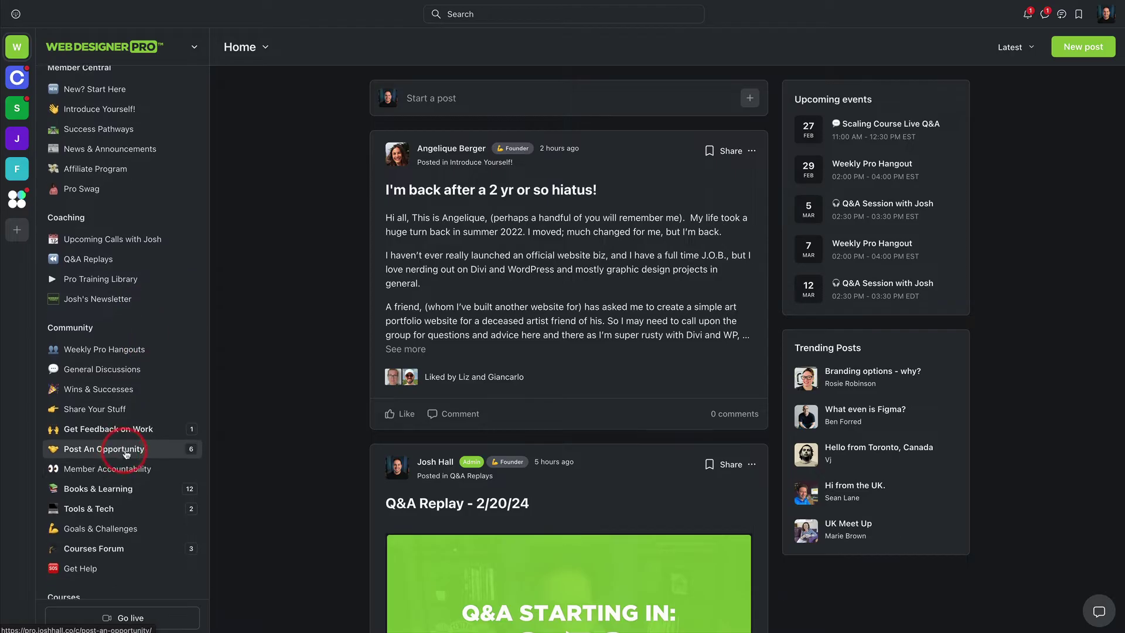
pyautogui.scroll(2, 136, 412)
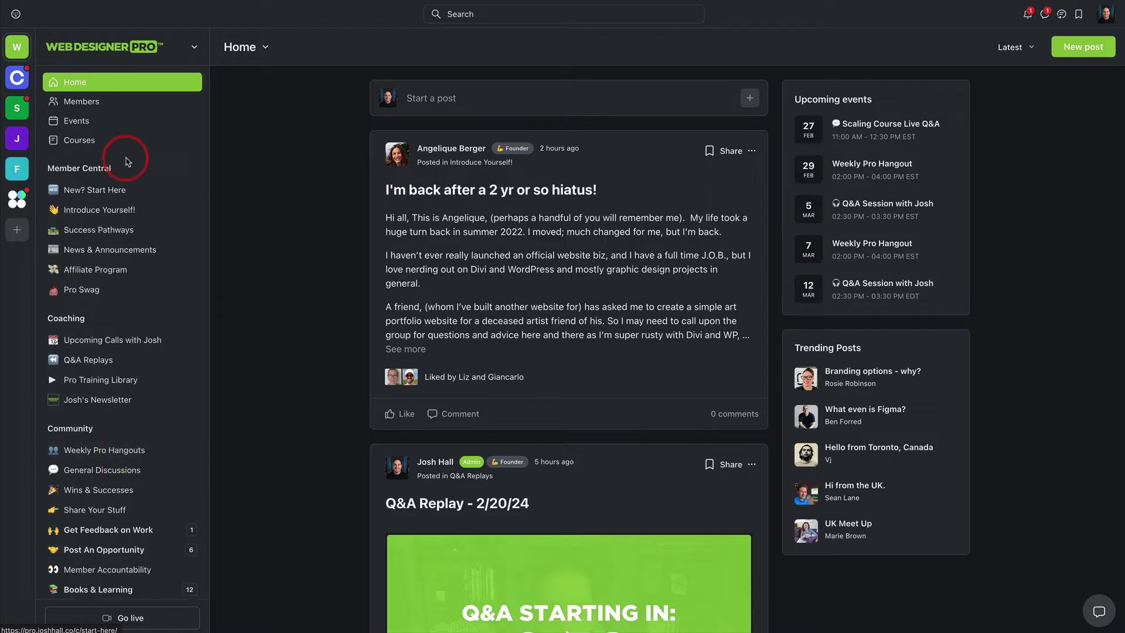
pyautogui.click(79, 141)
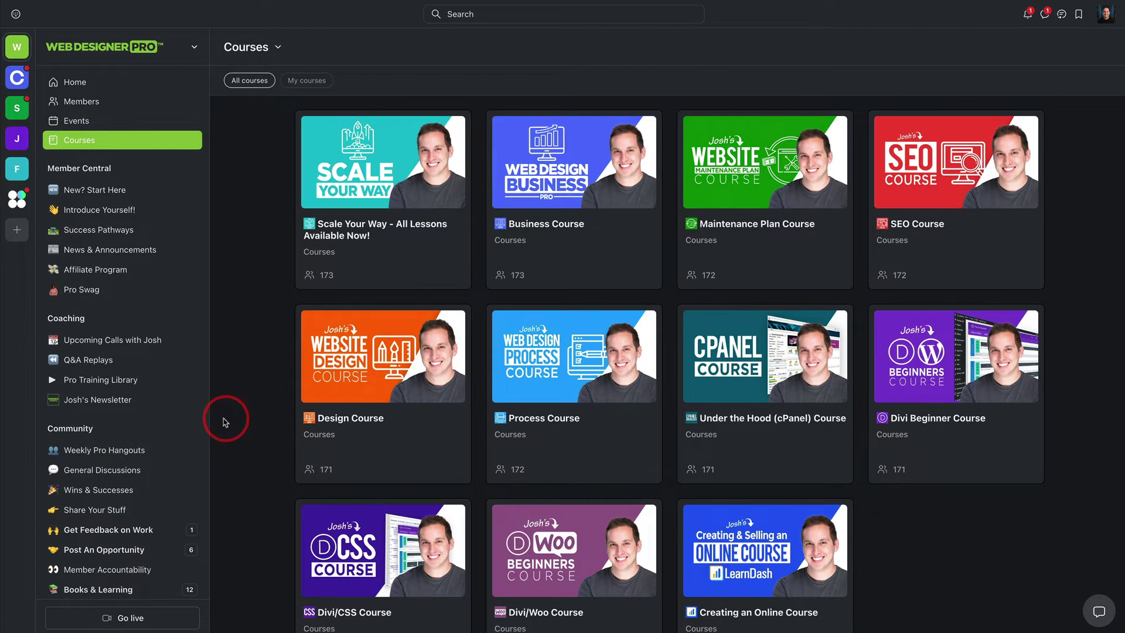
pyautogui.click(545, 152)
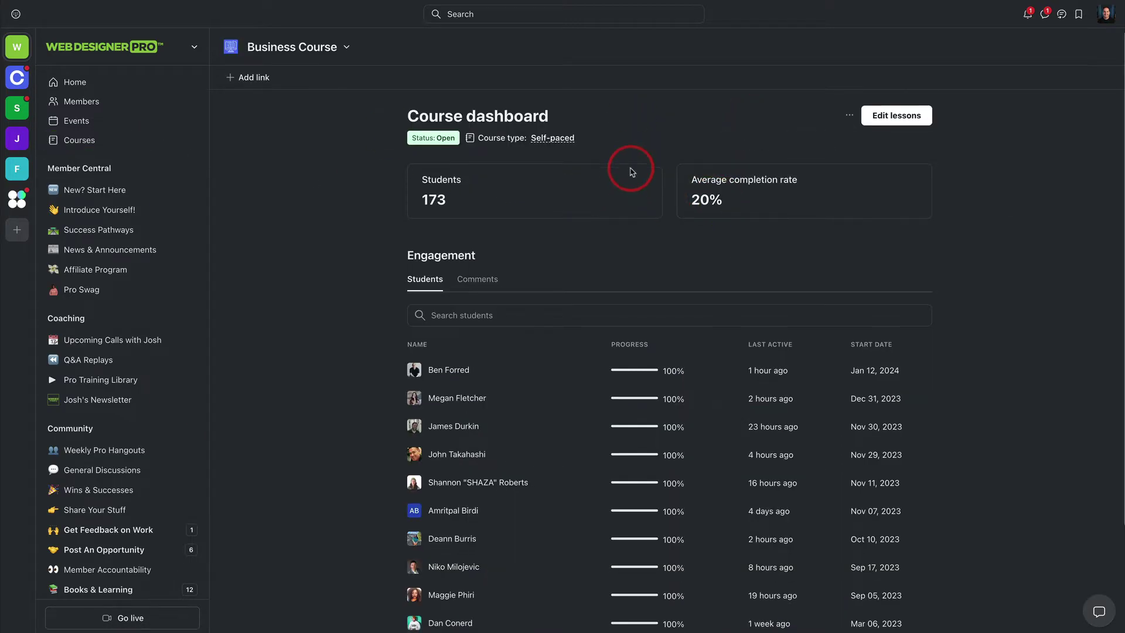
pyautogui.scroll(-1, 627, 176)
pyautogui.scroll(1, 633, 168)
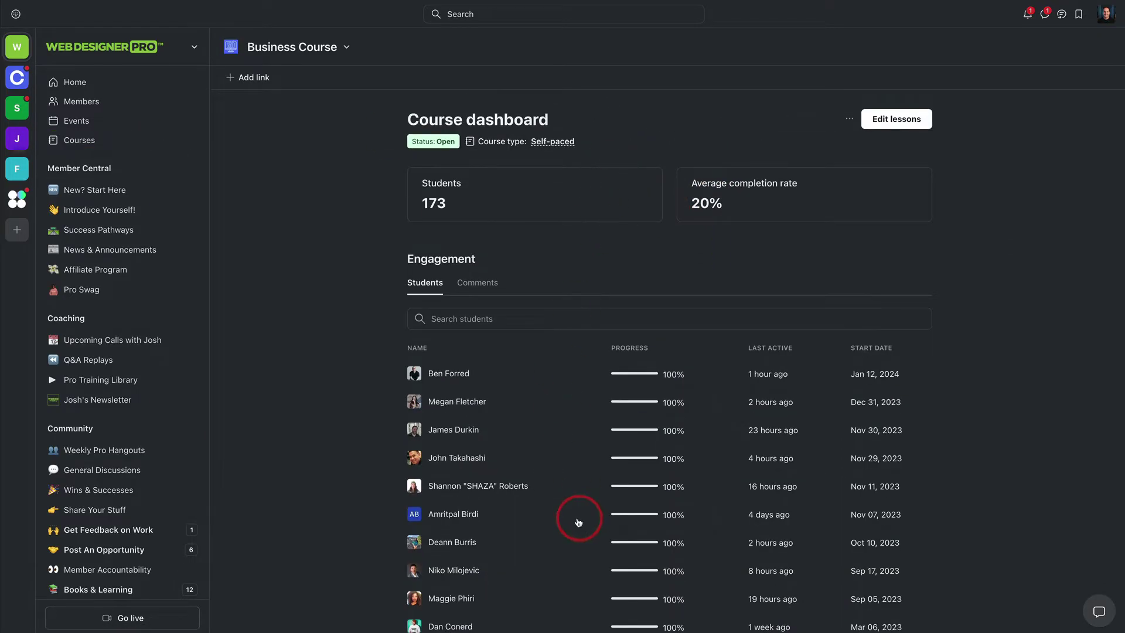
# Step: Edit lesson 'Preparing for Your Business (12:25)' and check its empty Files tab
pyautogui.click(897, 120)
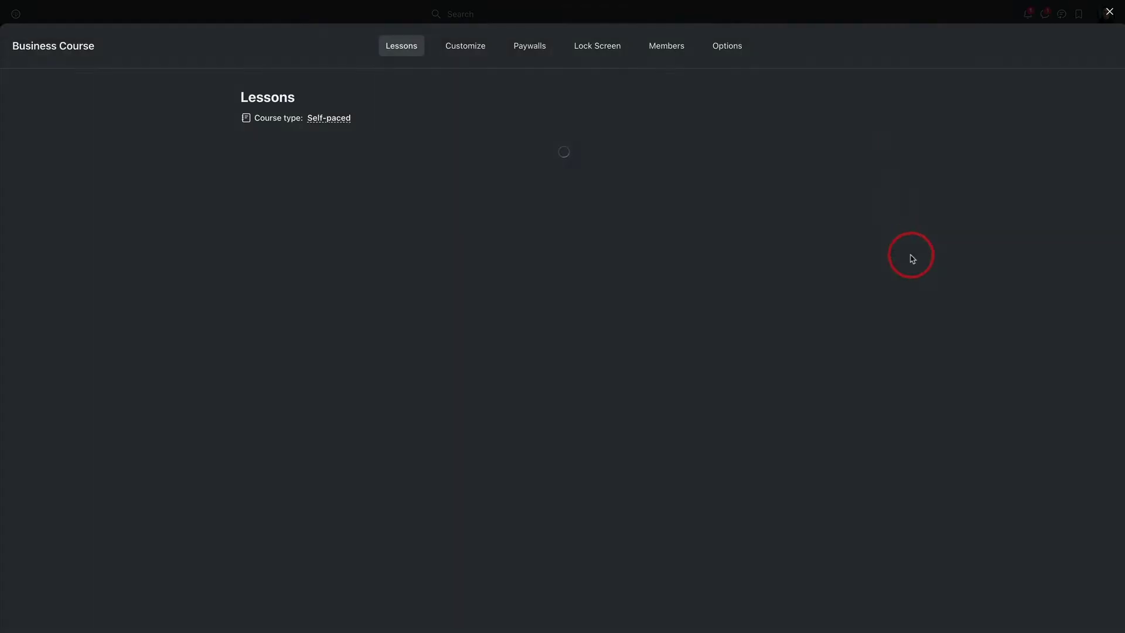
pyautogui.scroll(-5, 628, 115)
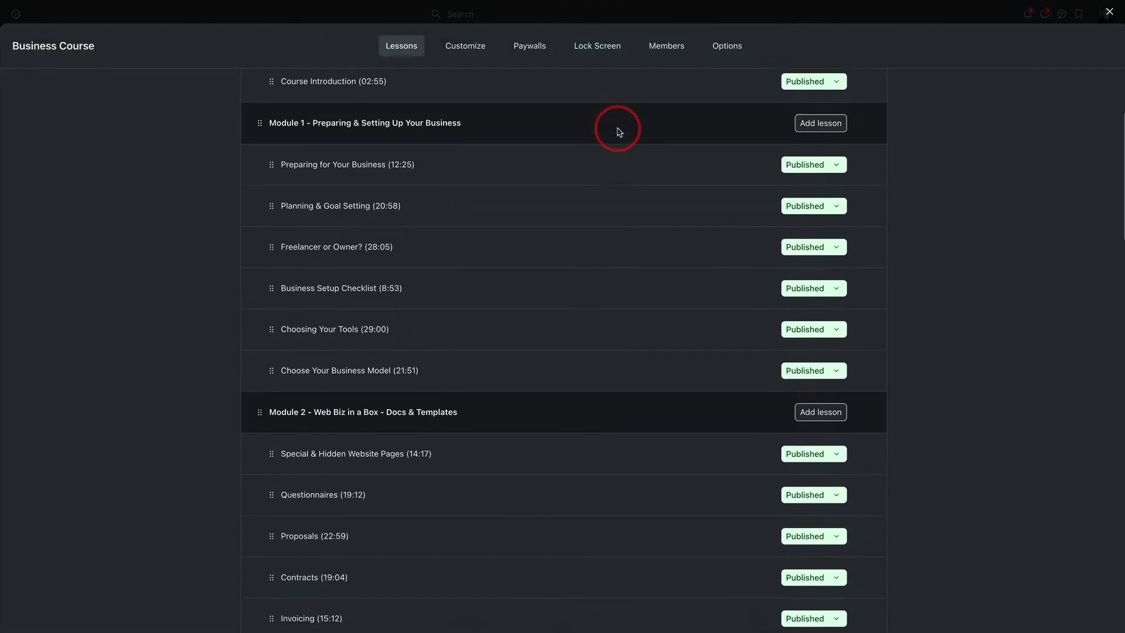
pyautogui.scroll(5, 572, 213)
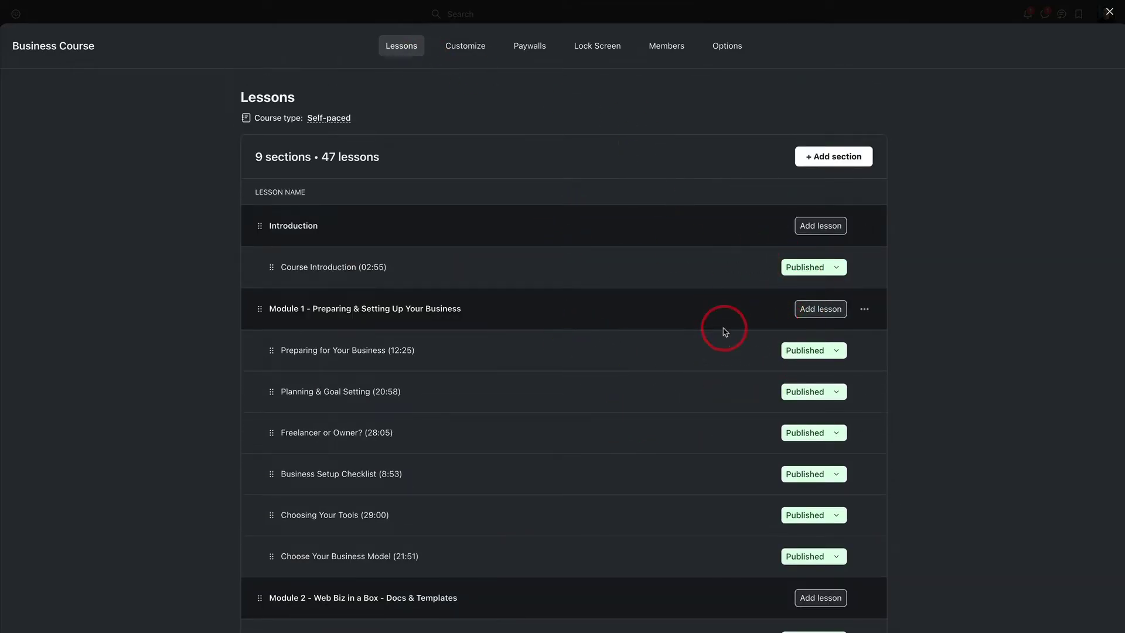
pyautogui.click(746, 351)
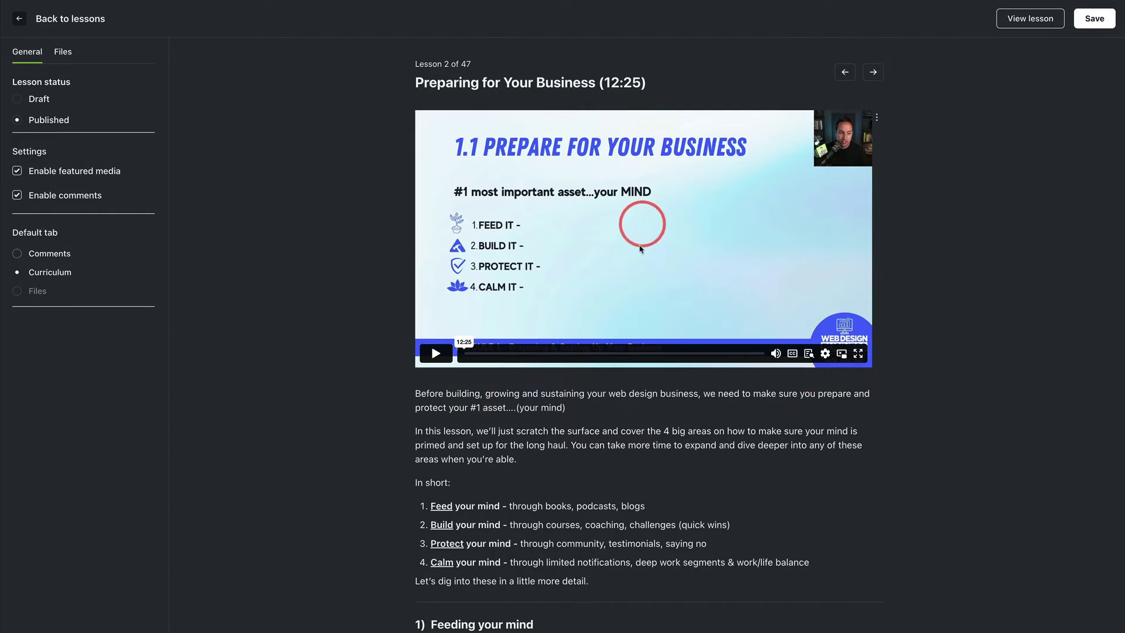
pyautogui.scroll(-1, 595, 481)
pyautogui.scroll(-10, 536, 244)
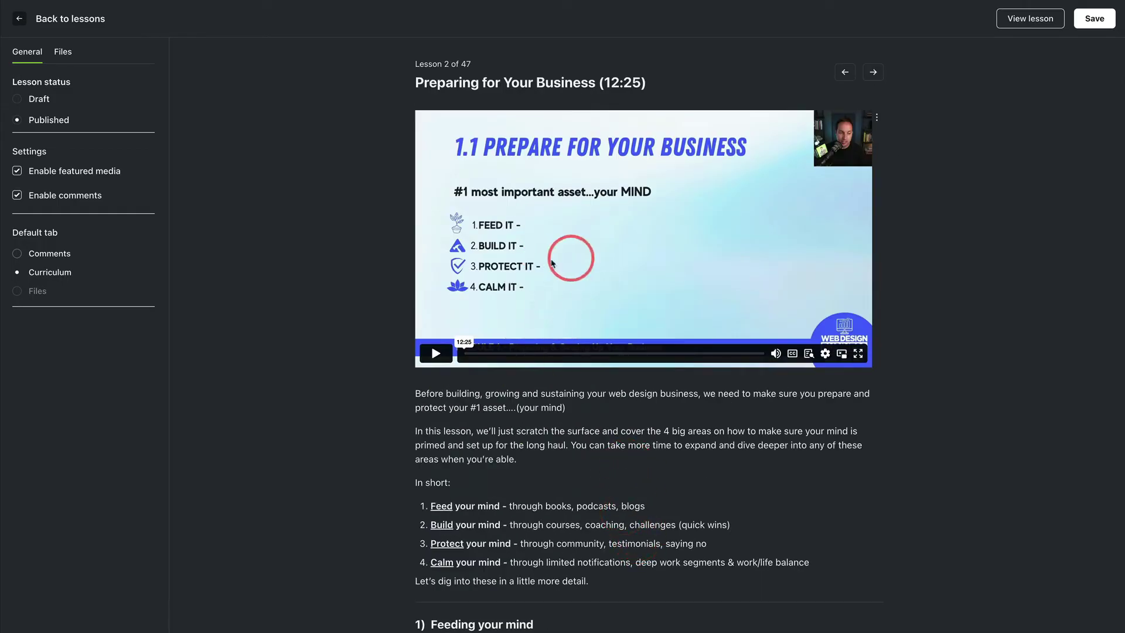
pyautogui.click(61, 51)
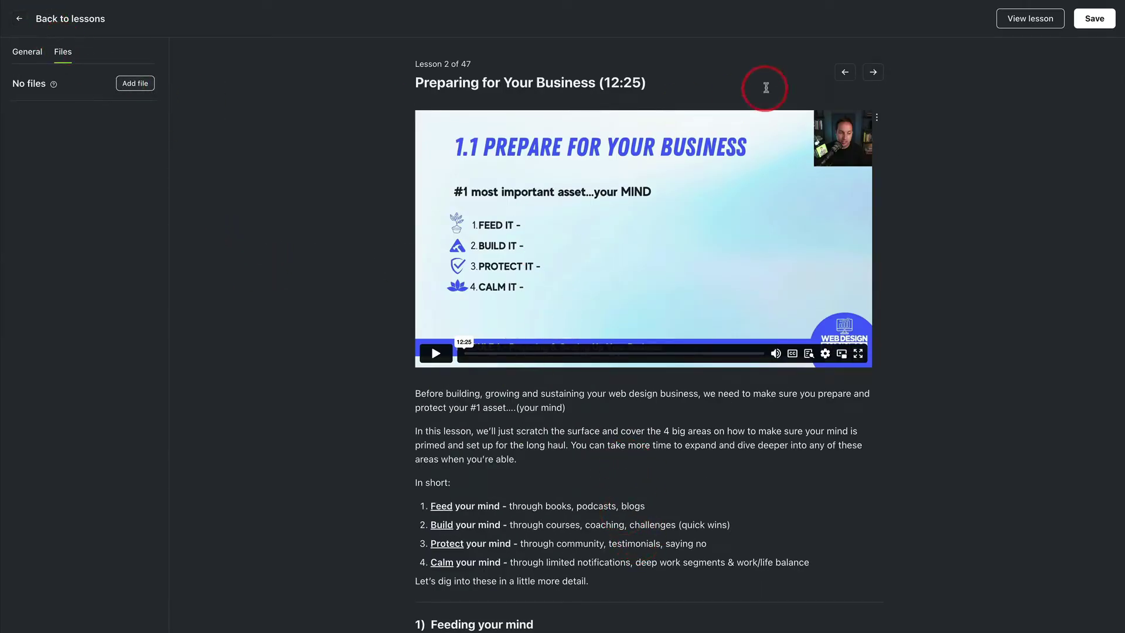
# Step: Preview the lesson as an enrolled member and scroll through it
pyautogui.click(1009, 26)
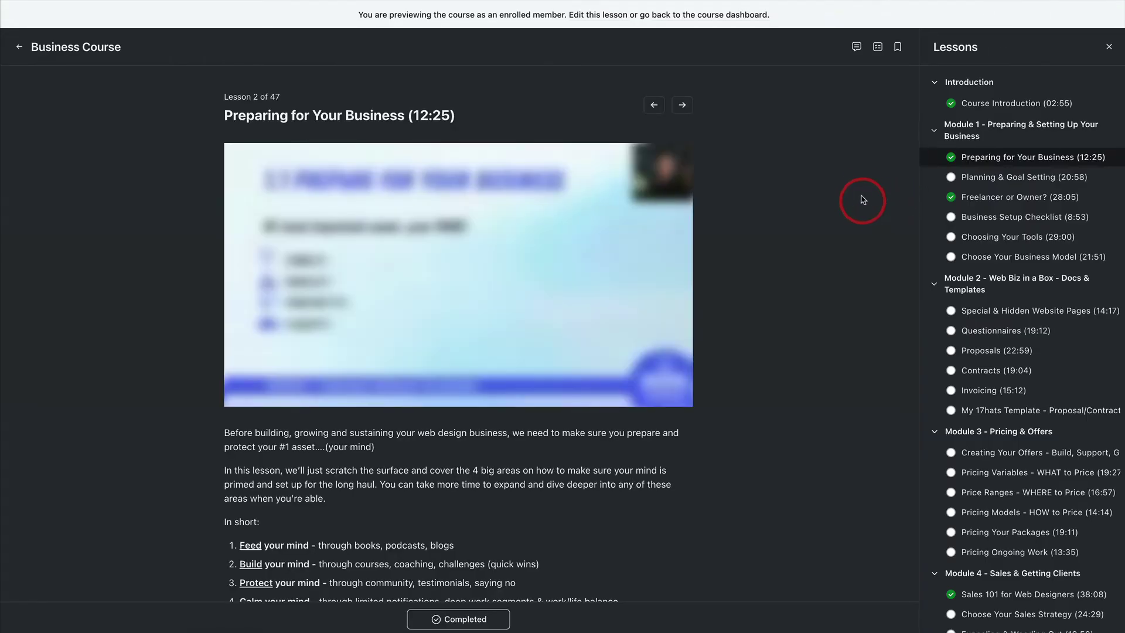
pyautogui.scroll(-4, 842, 187)
pyautogui.scroll(4, 815, 164)
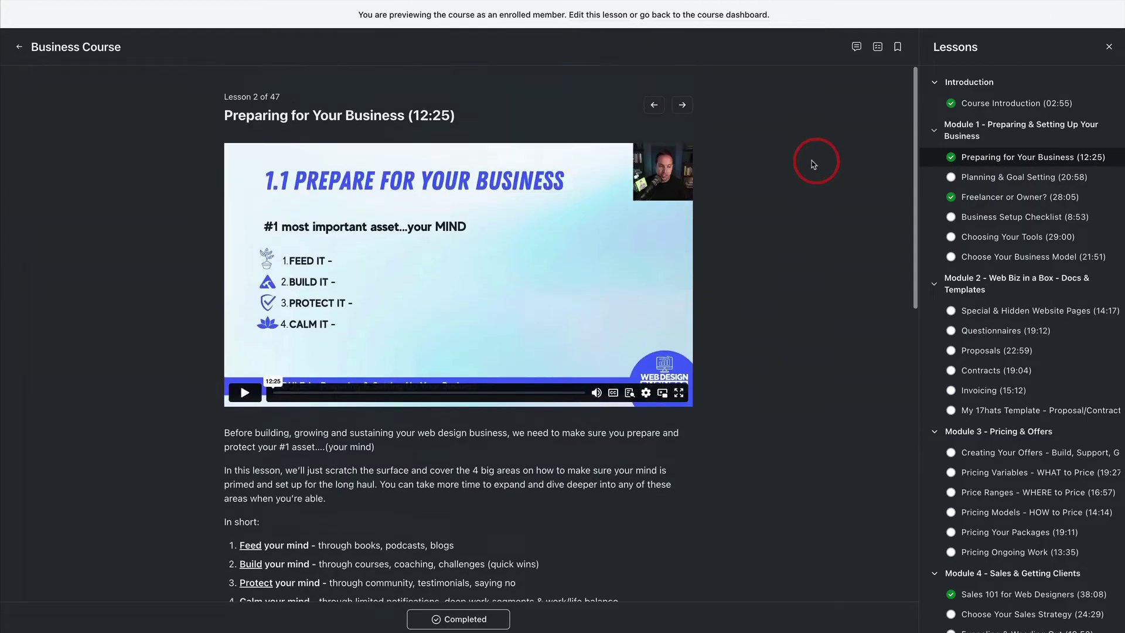
pyautogui.scroll(-2, 557, 252)
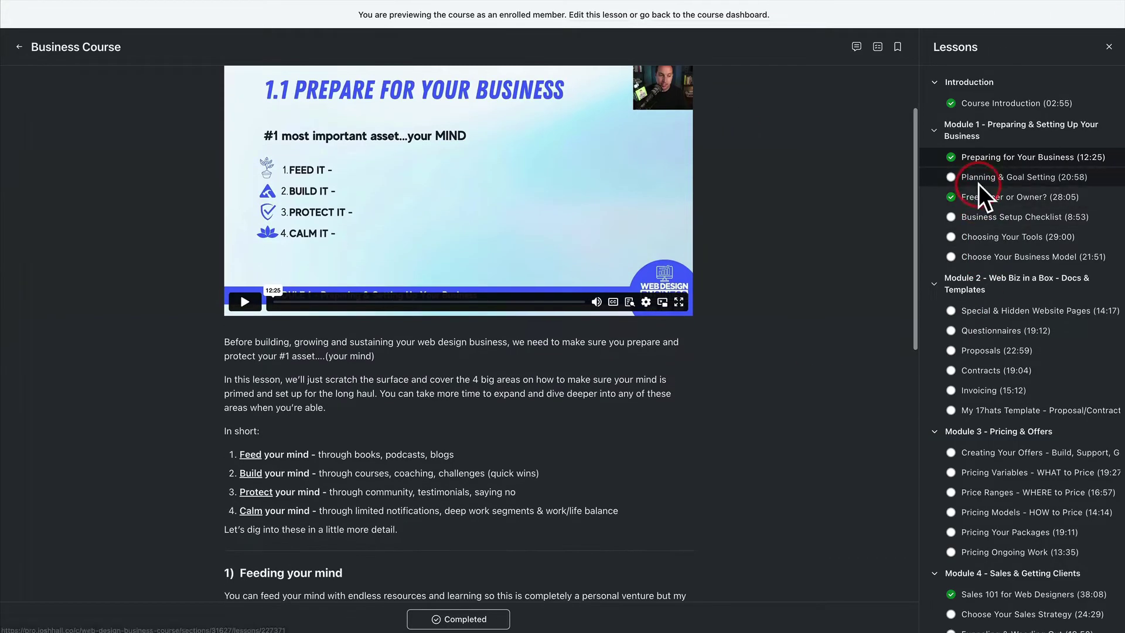
pyautogui.scroll(-3, 999, 451)
pyautogui.scroll(-4, 1002, 410)
pyautogui.scroll(8, 979, 422)
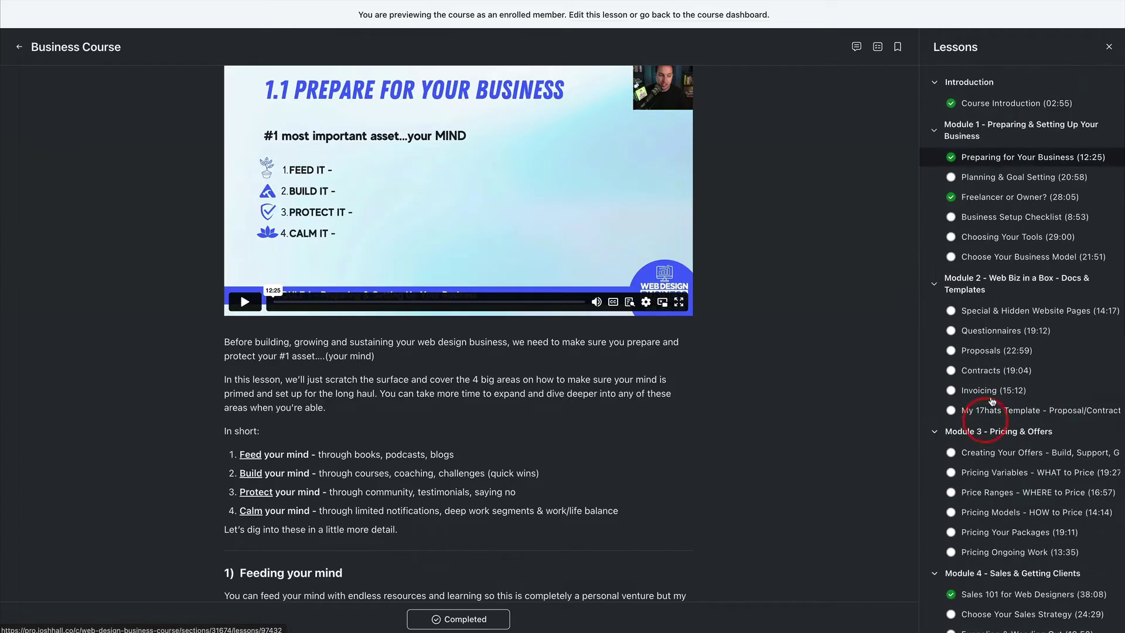
pyautogui.scroll(2, 820, 250)
# Step: Check the lesson's comments and lesson list, then return to the Business Course dashboard
pyautogui.click(857, 47)
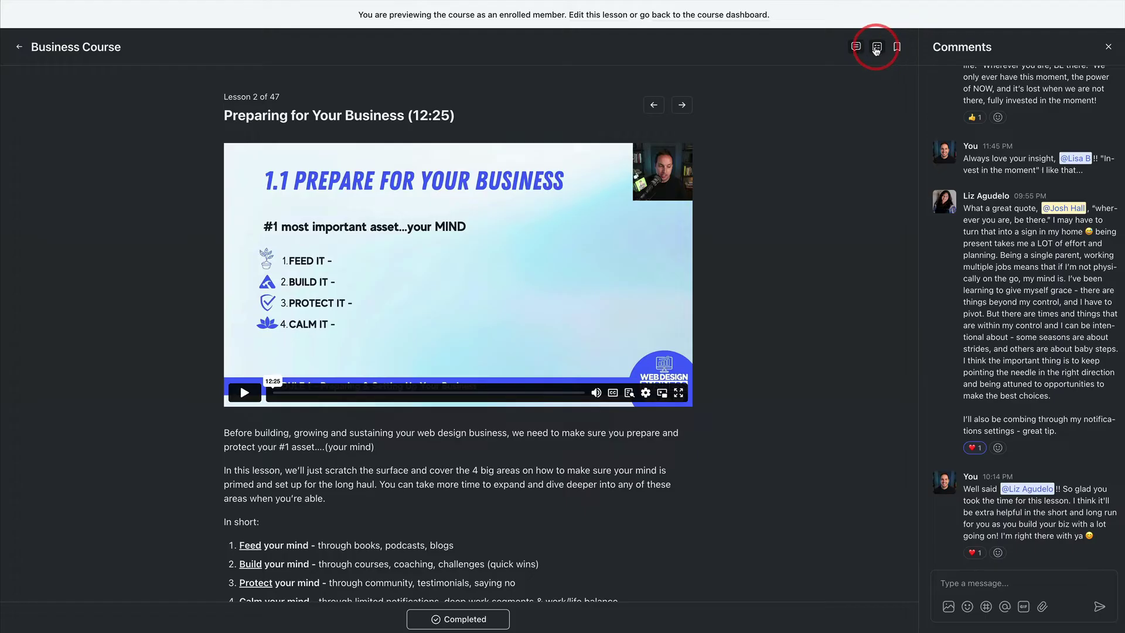
pyautogui.click(877, 49)
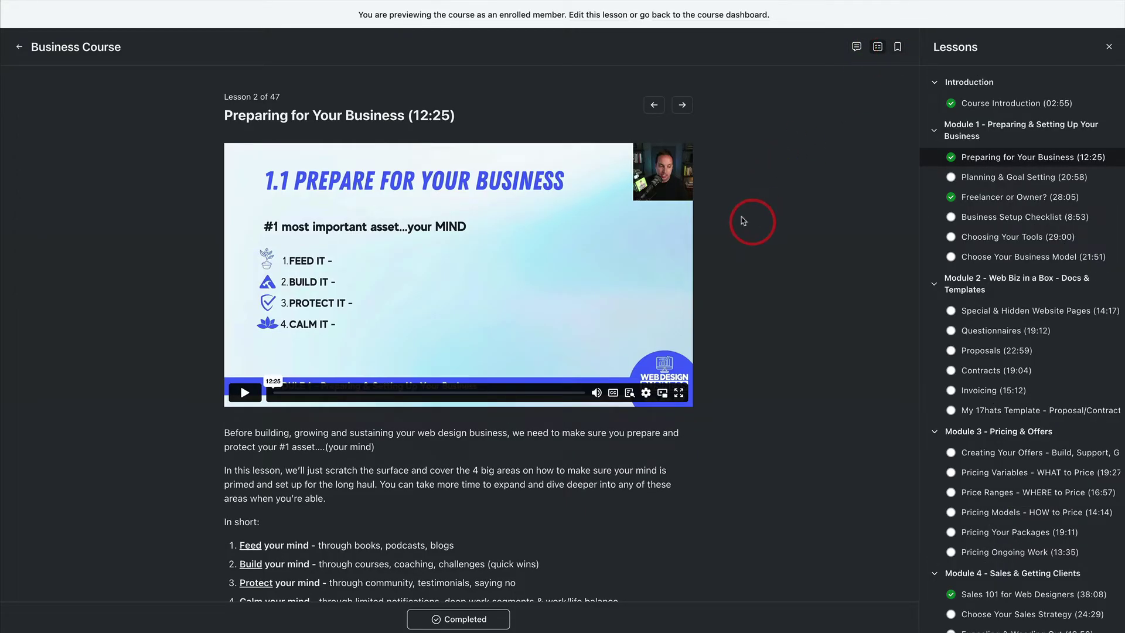
pyautogui.click(20, 48)
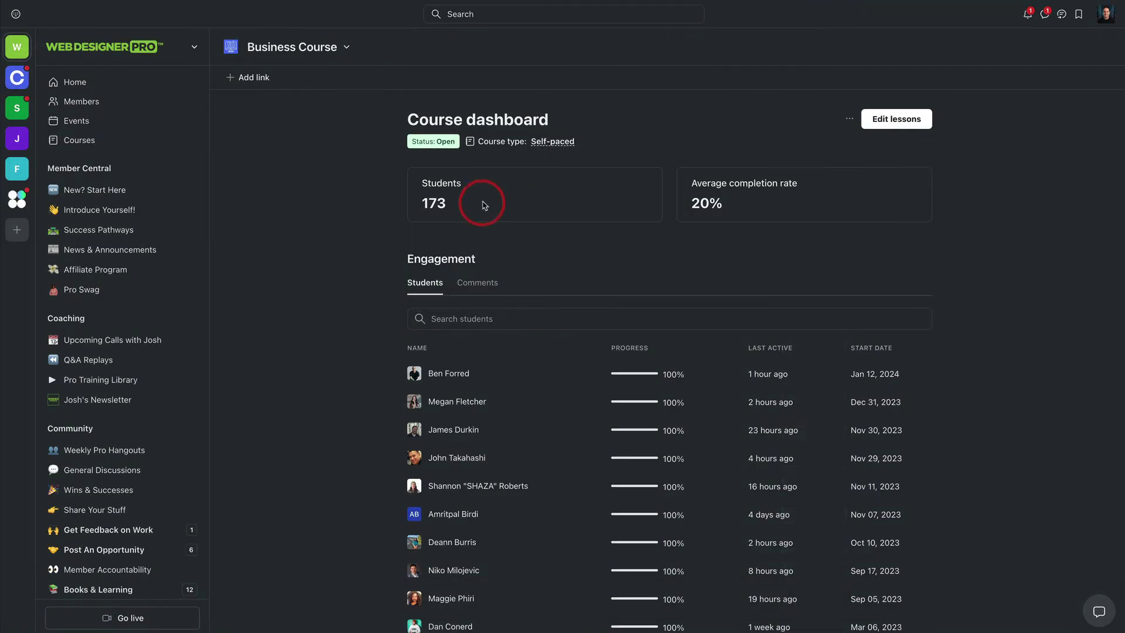
# Step: Return to the all-courses grid and scroll through the sidebar sections
pyautogui.click(102, 138)
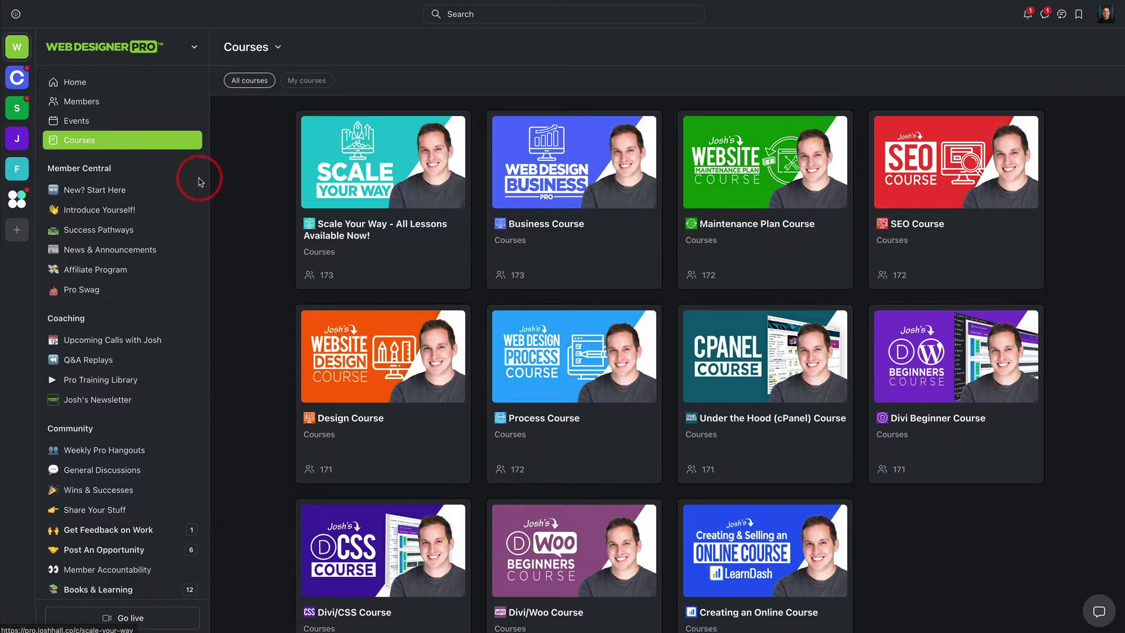
pyautogui.scroll(-2, 165, 200)
pyautogui.scroll(-1, 165, 200)
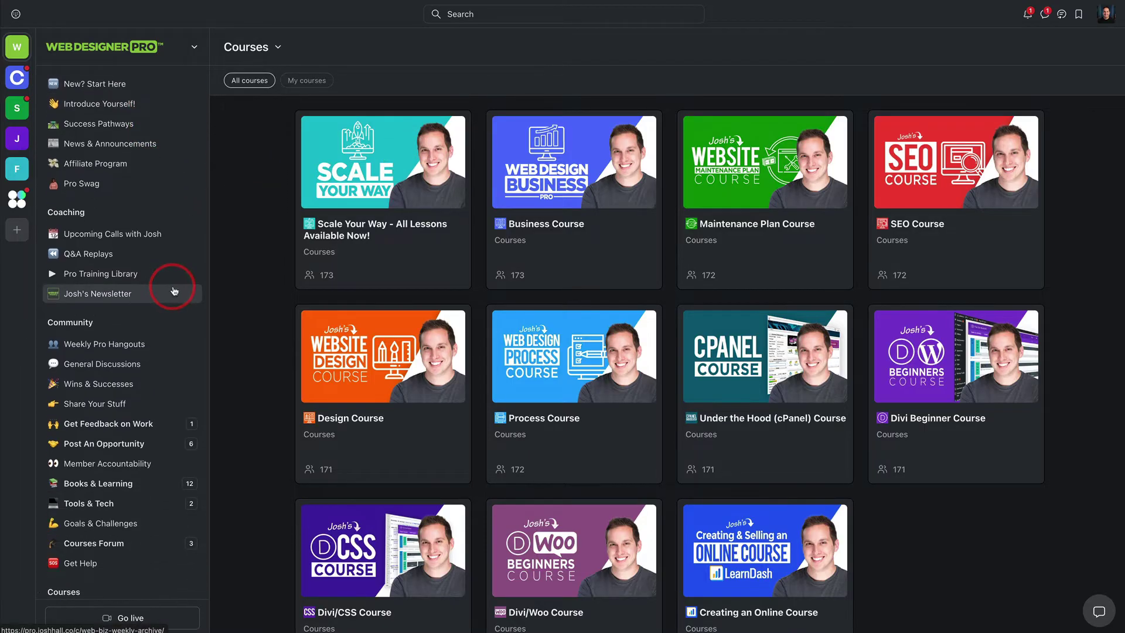
pyautogui.scroll(-3, 131, 227)
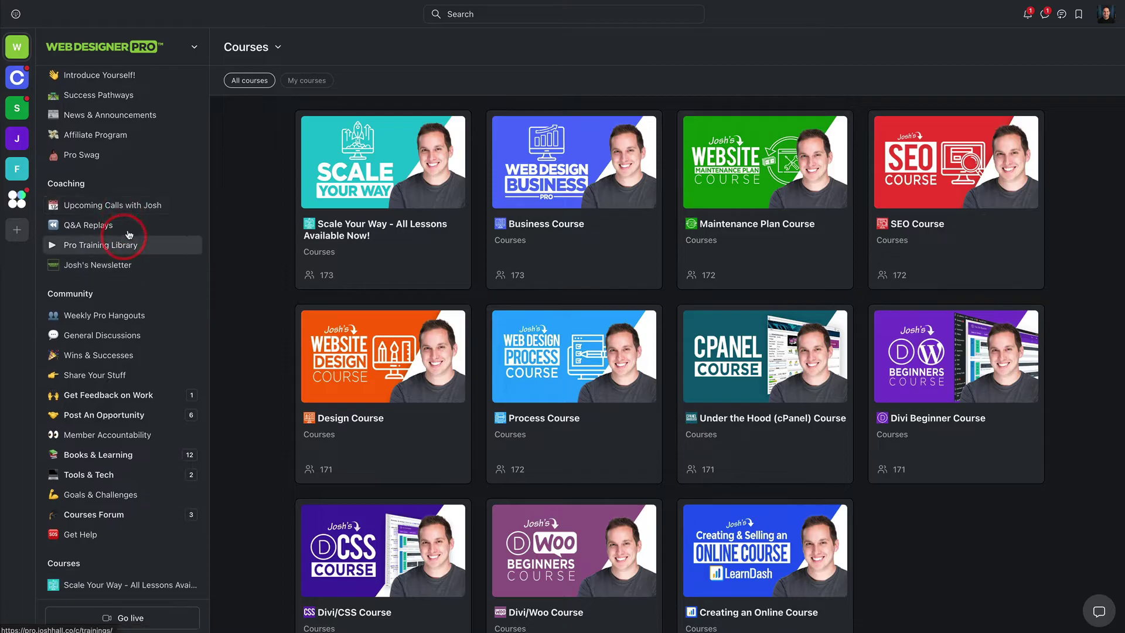
pyautogui.scroll(-3, 146, 369)
pyautogui.scroll(10, 129, 225)
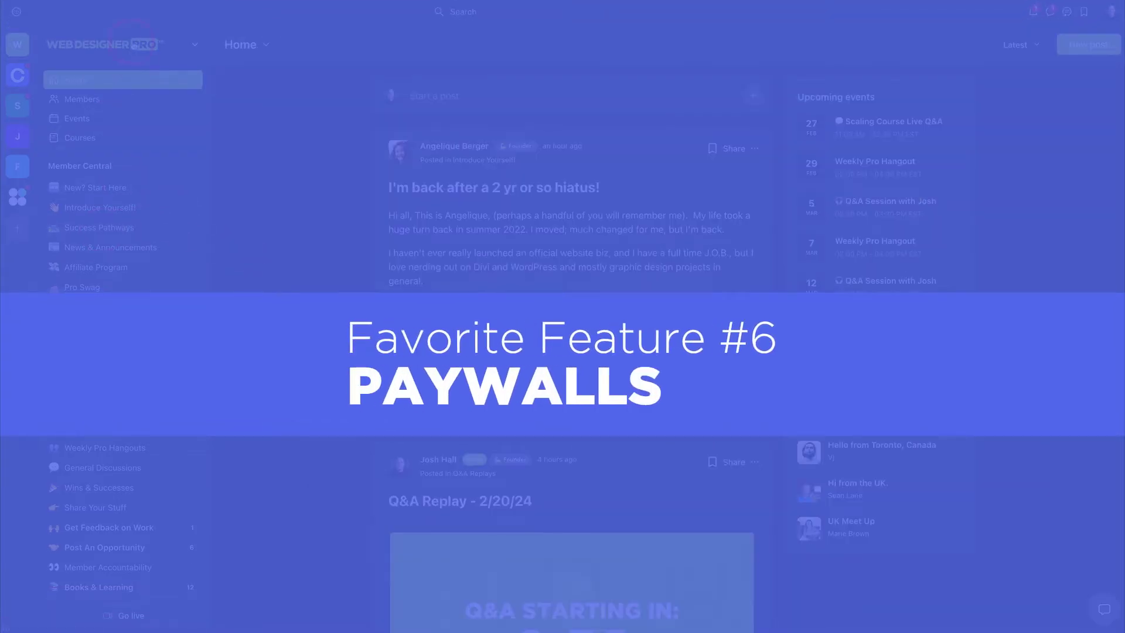
# Step: Open Paywalls from the admin menu and review the Full Access paywall's access and pricing
pyautogui.click(134, 43)
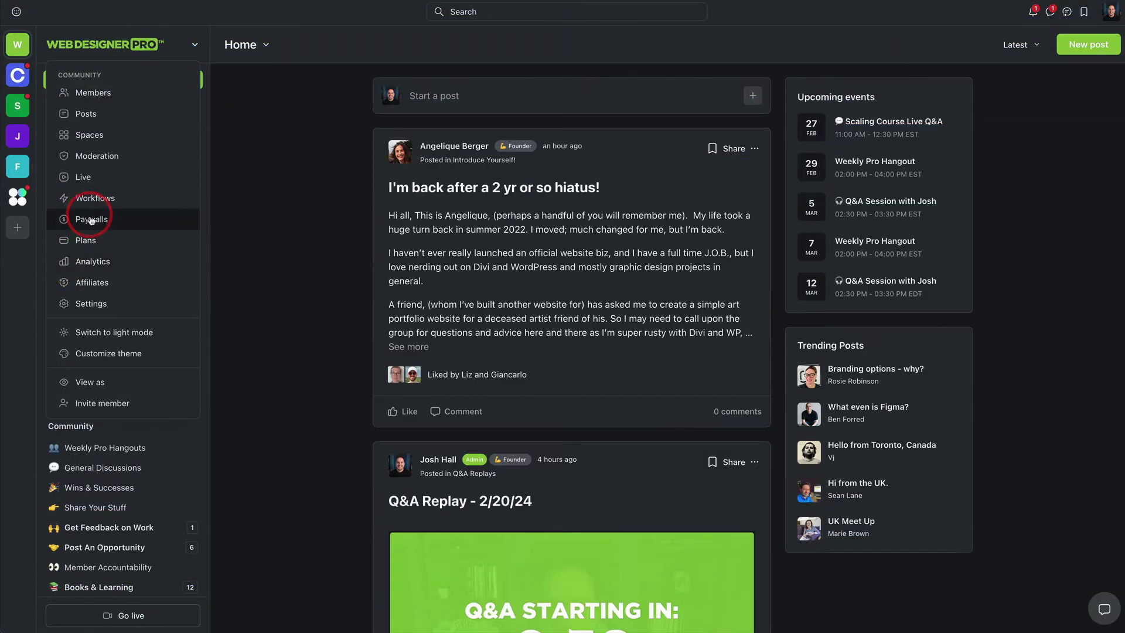
pyautogui.click(113, 216)
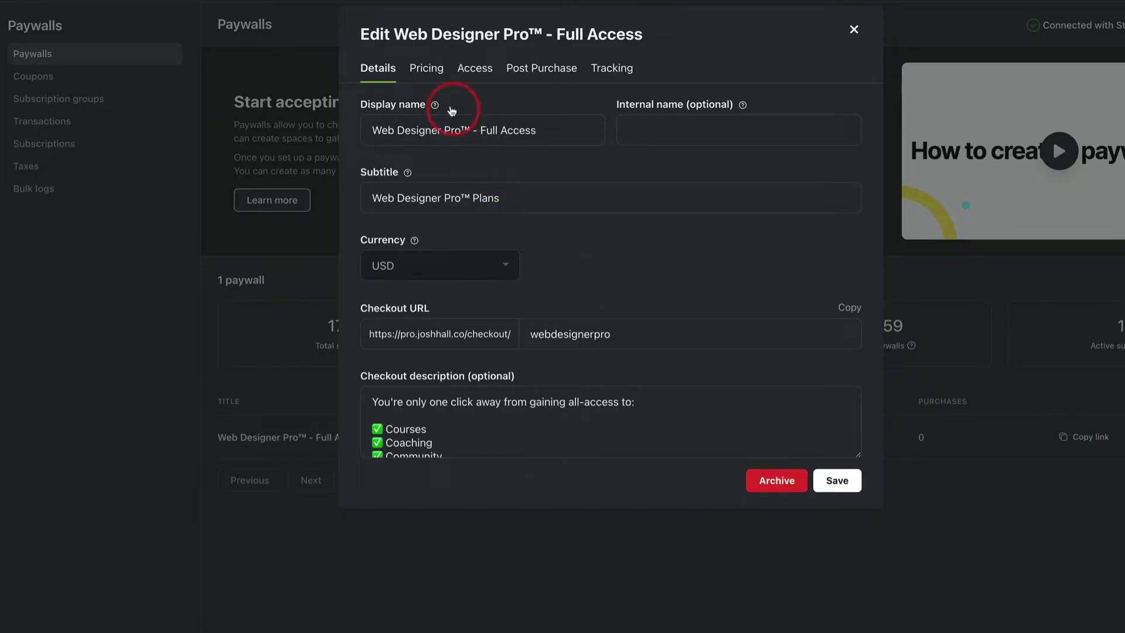
pyautogui.click(476, 69)
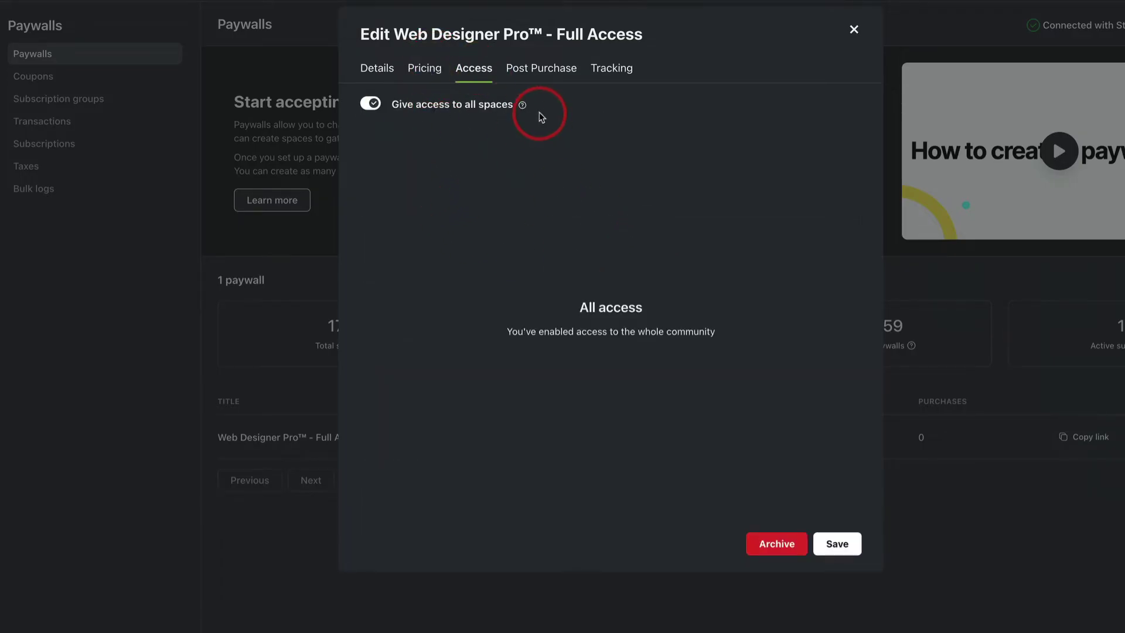
pyautogui.click(425, 71)
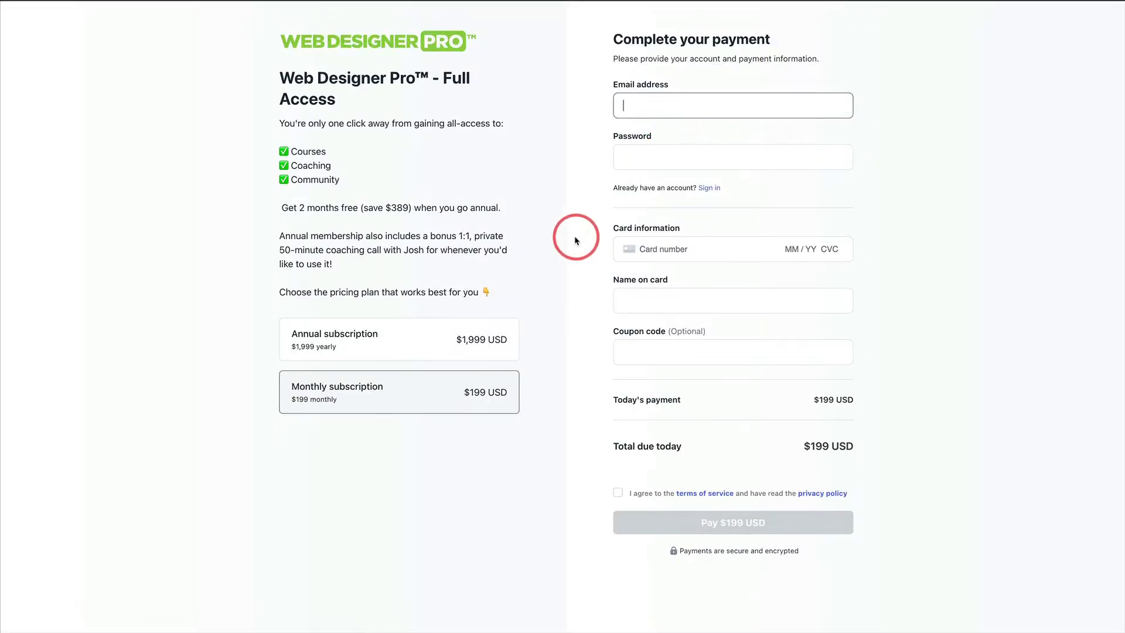
# Step: Select the annual $1,999 subscription plan on the checkout page
pyautogui.click(444, 346)
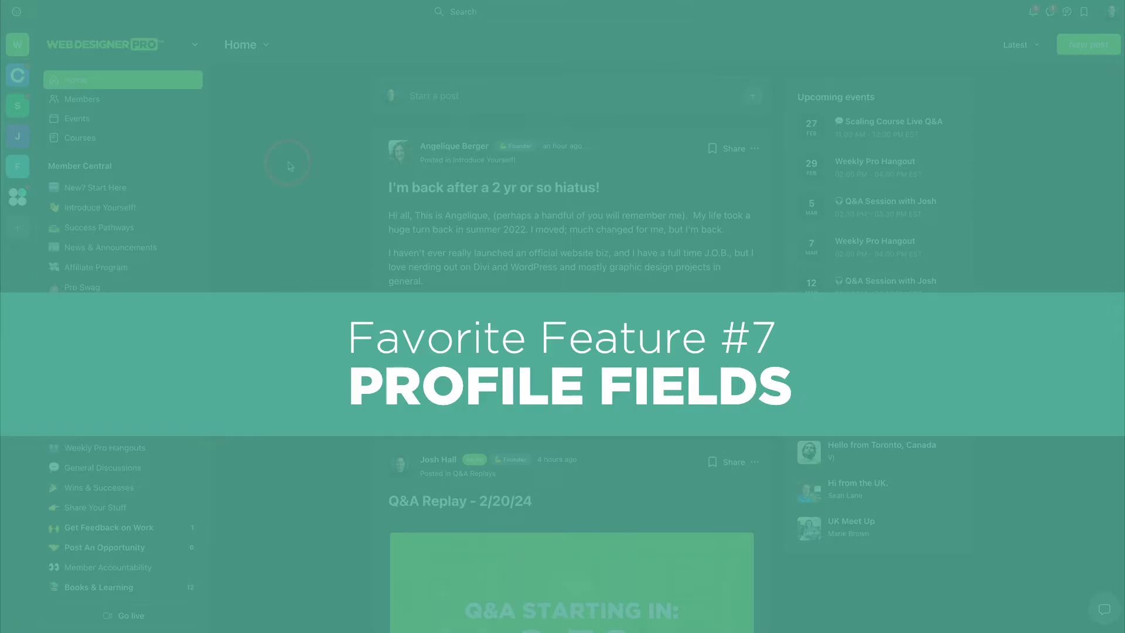
# Step: Open Profile fields from the logo menu to list the 12 active fields
pyautogui.click(150, 47)
pyautogui.click(101, 93)
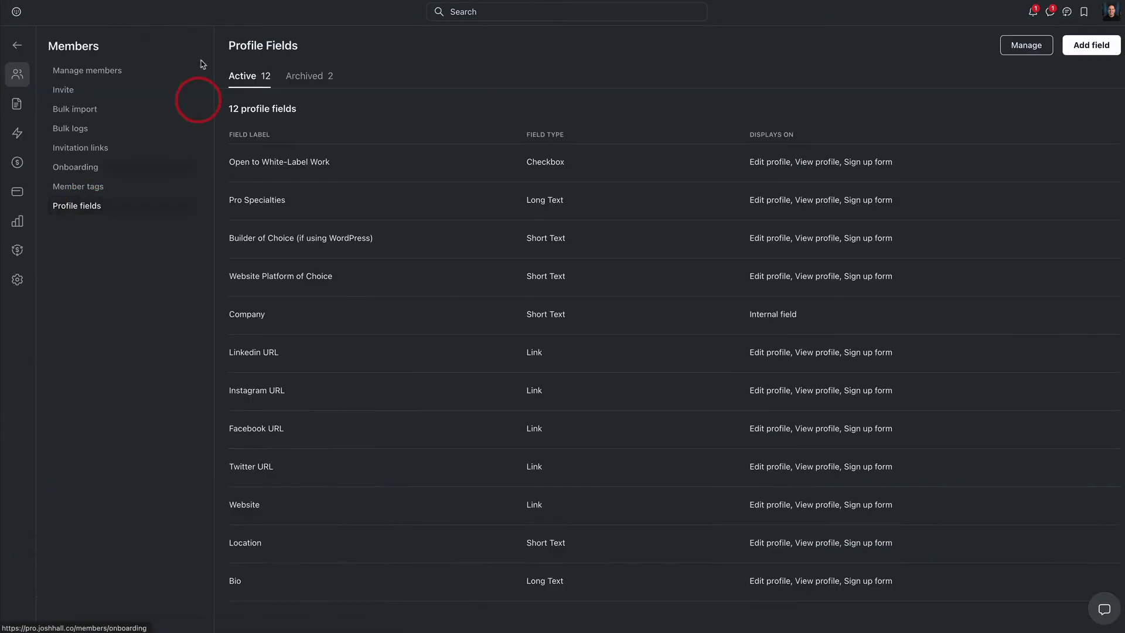
pyautogui.click(133, 206)
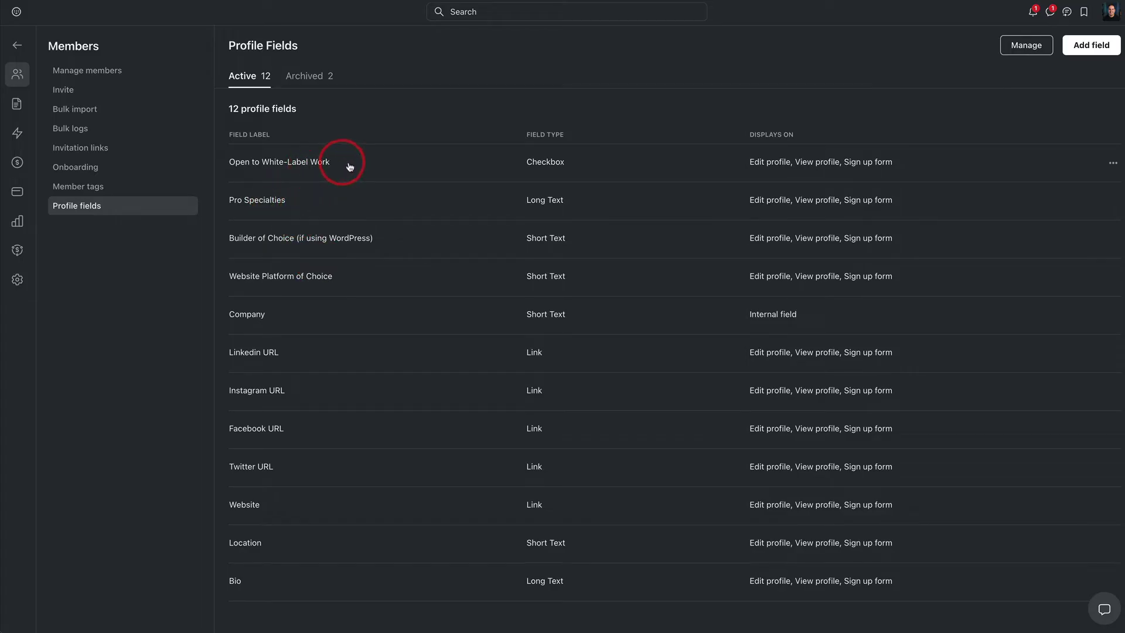
# Step: Open a member's Profile panel and scroll through how those fields appear
pyautogui.click(1112, 15)
pyautogui.scroll(-4, 990, 234)
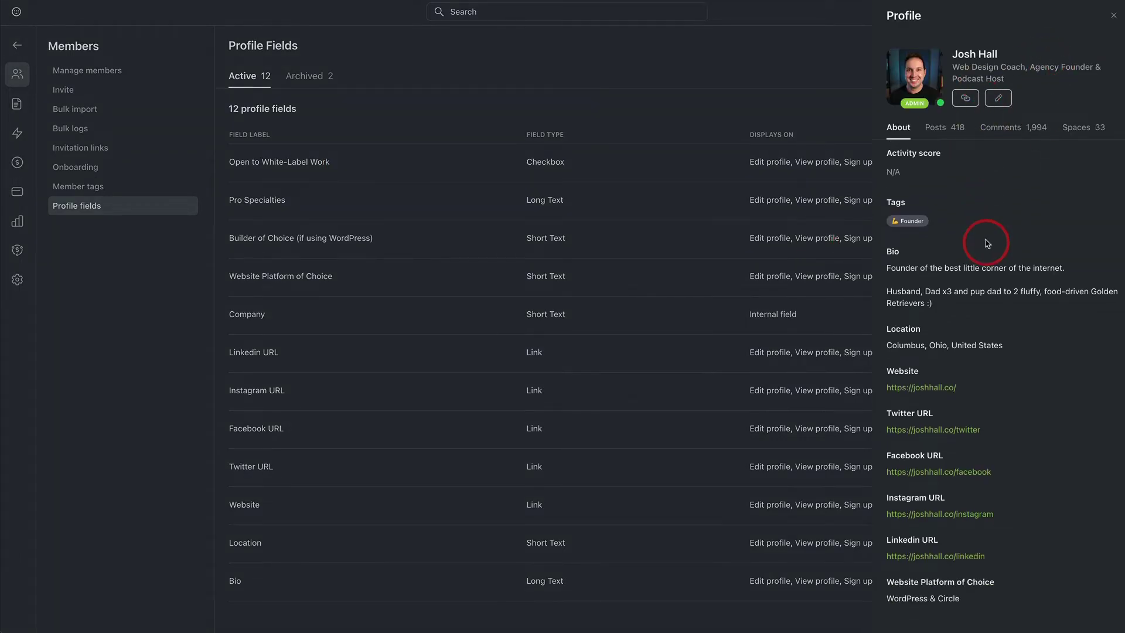
pyautogui.scroll(4, 1000, 211)
pyautogui.scroll(-4, 1007, 197)
pyautogui.scroll(-1, 997, 339)
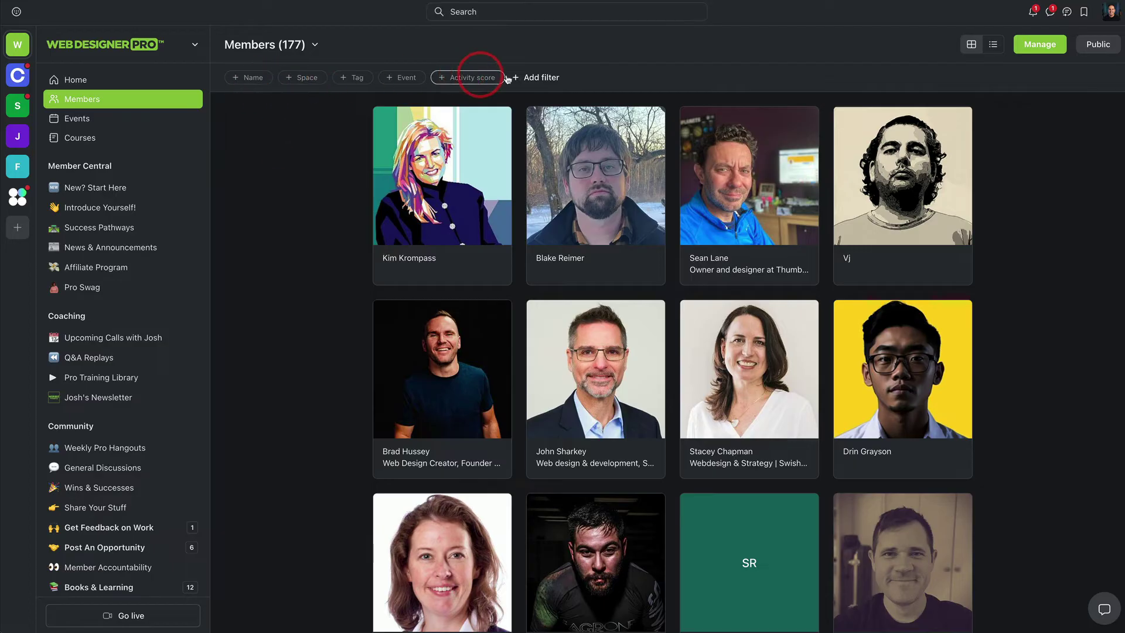
# Step: Filter Members to Website Platform of Choice is 'wordpress' and scroll the matching profiles
pyautogui.click(530, 78)
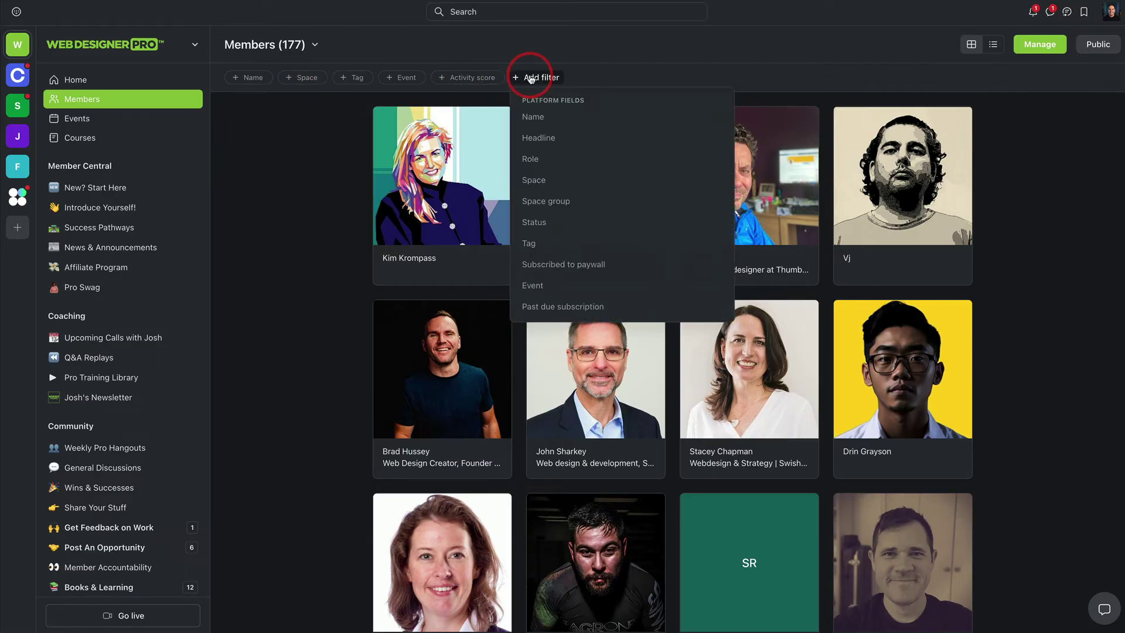
pyautogui.click(553, 221)
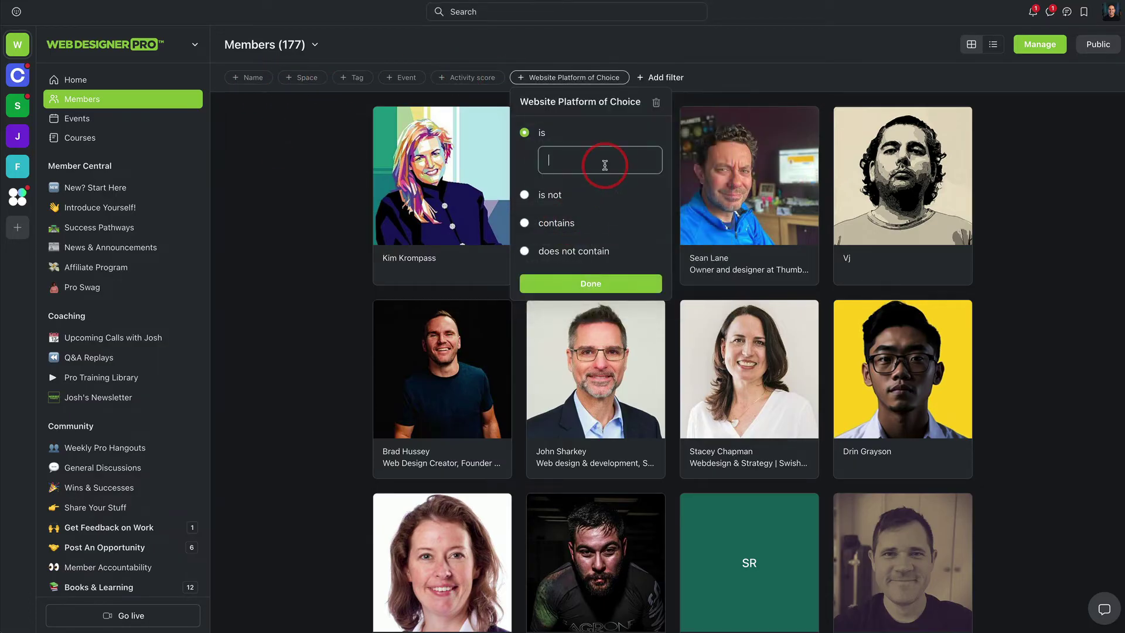
pyautogui.write('wordpress')
pyautogui.press('Return')
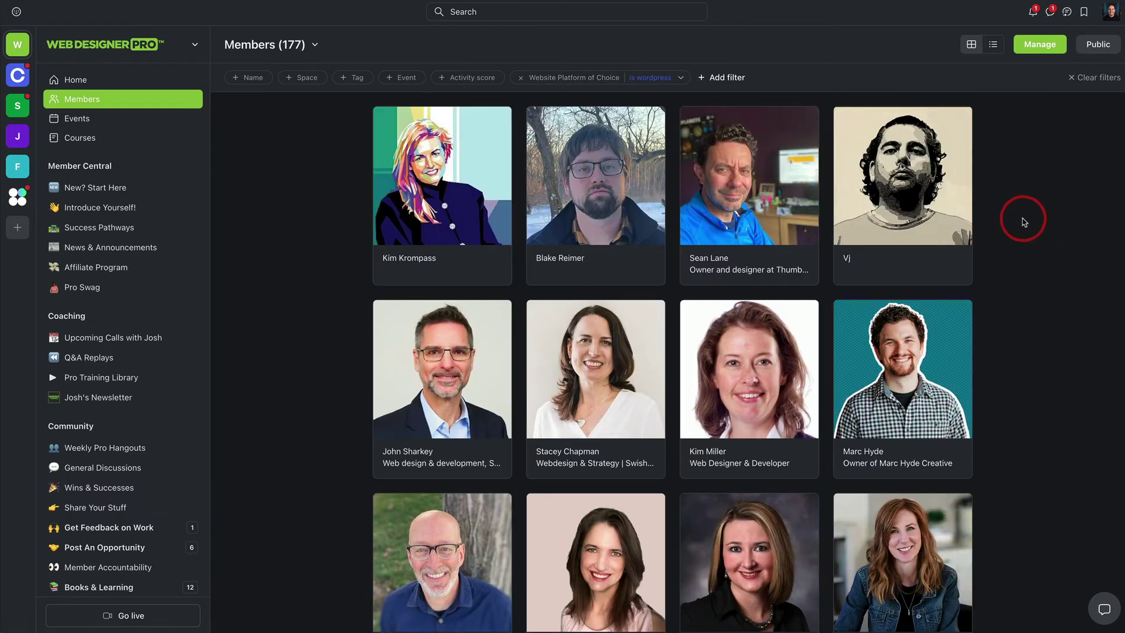
pyautogui.scroll(-10, 1023, 220)
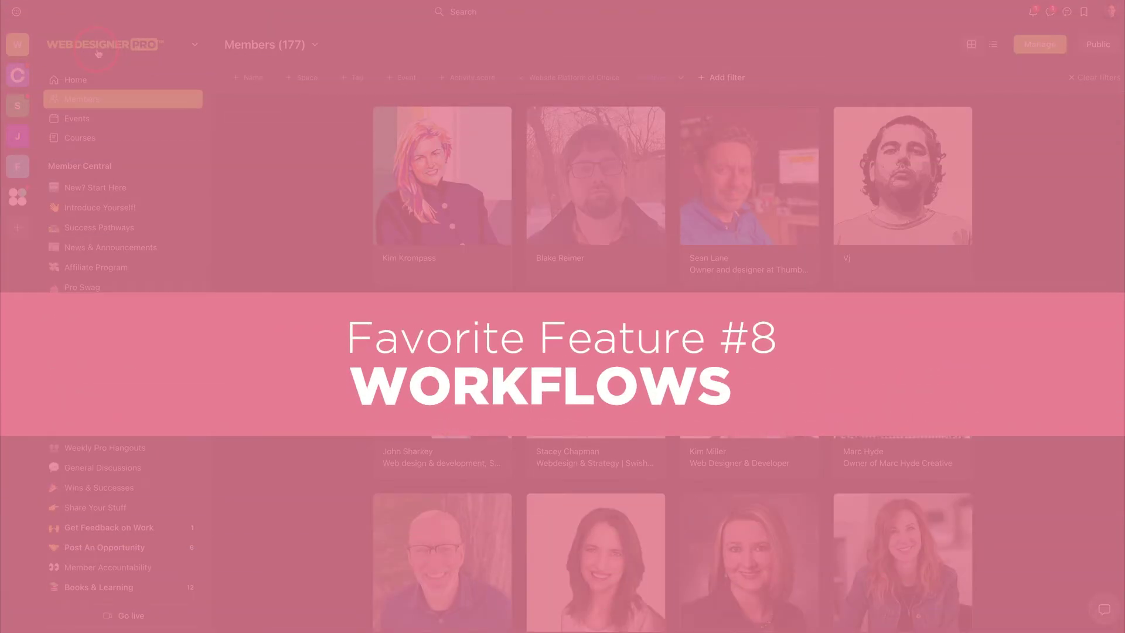
# Step: Go to Workflows from the logo menu and start a new workflow
pyautogui.click(110, 50)
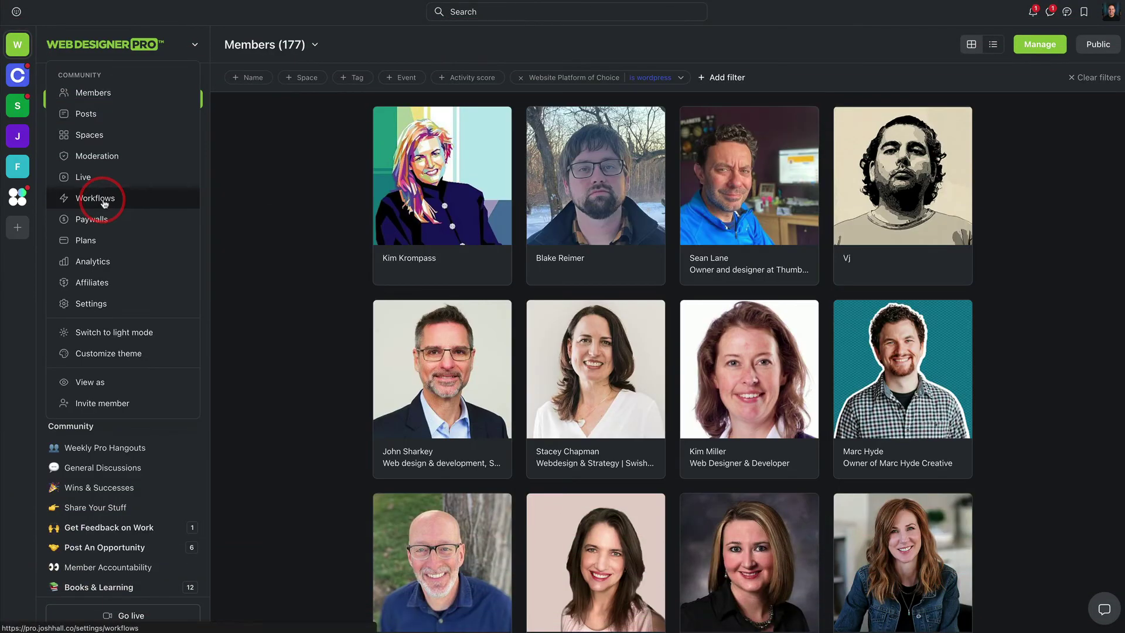
pyautogui.click(100, 201)
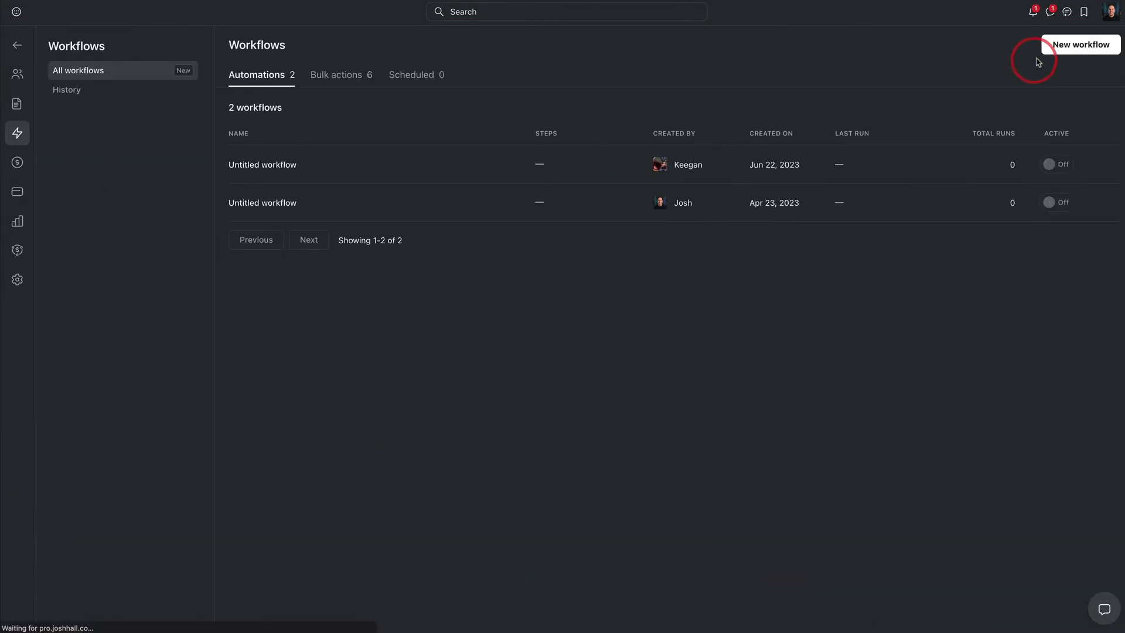
pyautogui.click(1103, 45)
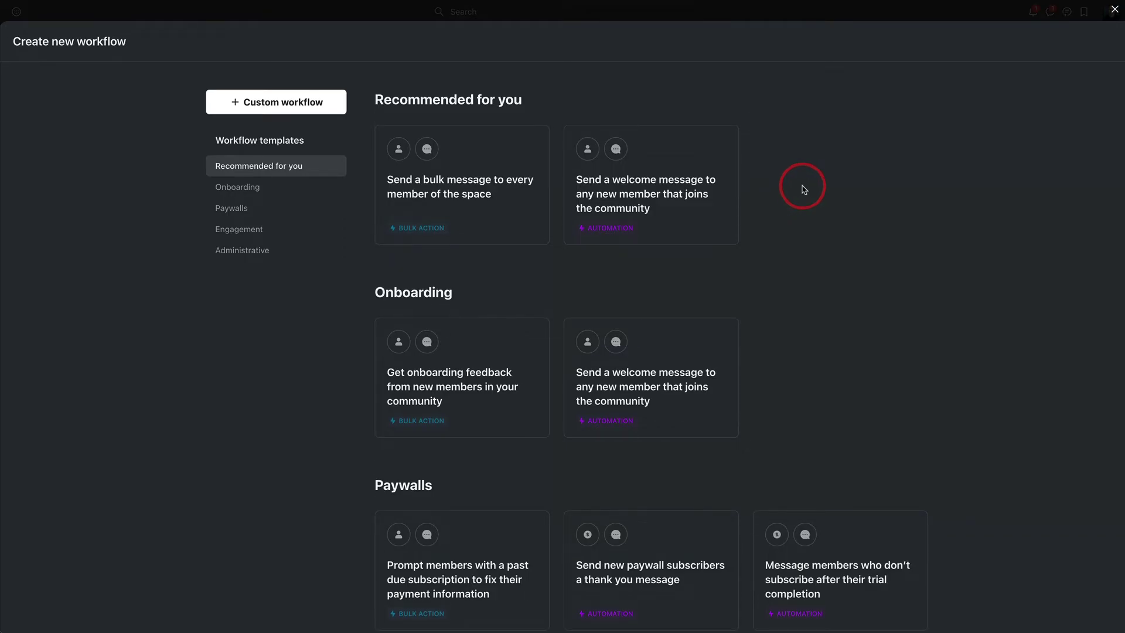
# Step: Browse the recommended, onboarding, paywall, engagement and administrative workflow templates
pyautogui.scroll(-5, 804, 189)
pyautogui.scroll(4, 811, 186)
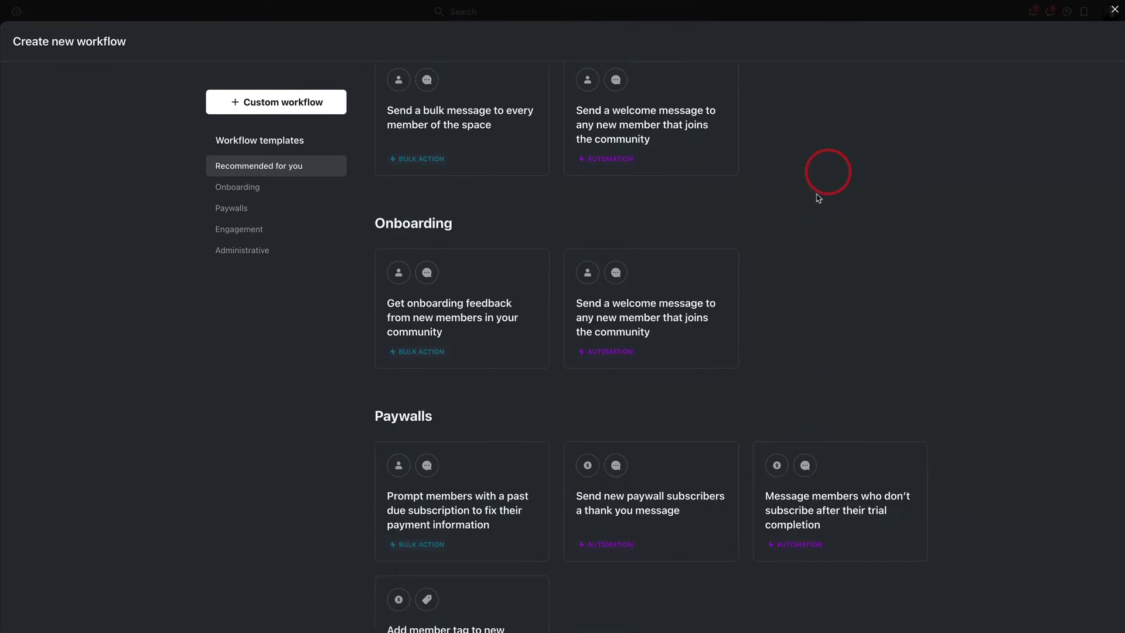
pyautogui.scroll(2, 464, 314)
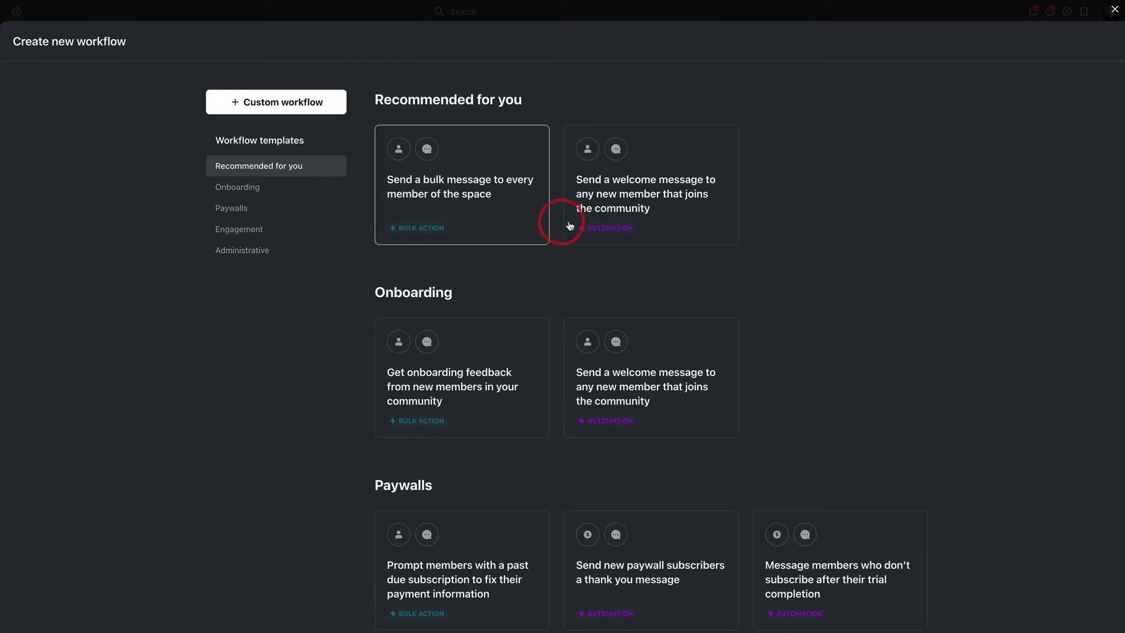
pyautogui.scroll(-6, 571, 227)
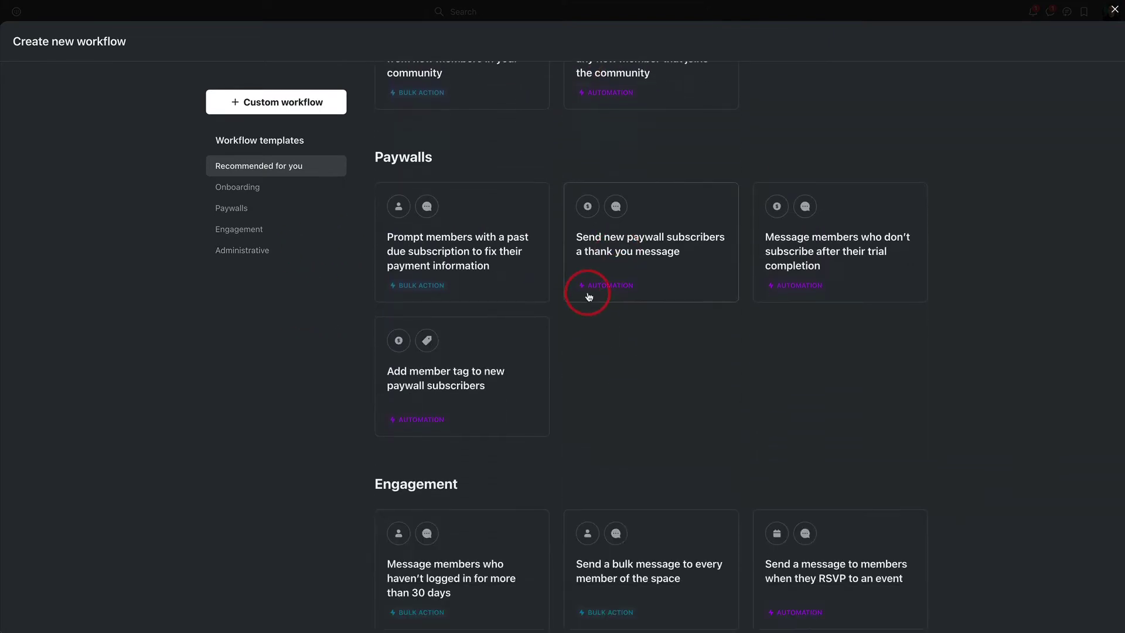
pyautogui.scroll(-8, 589, 296)
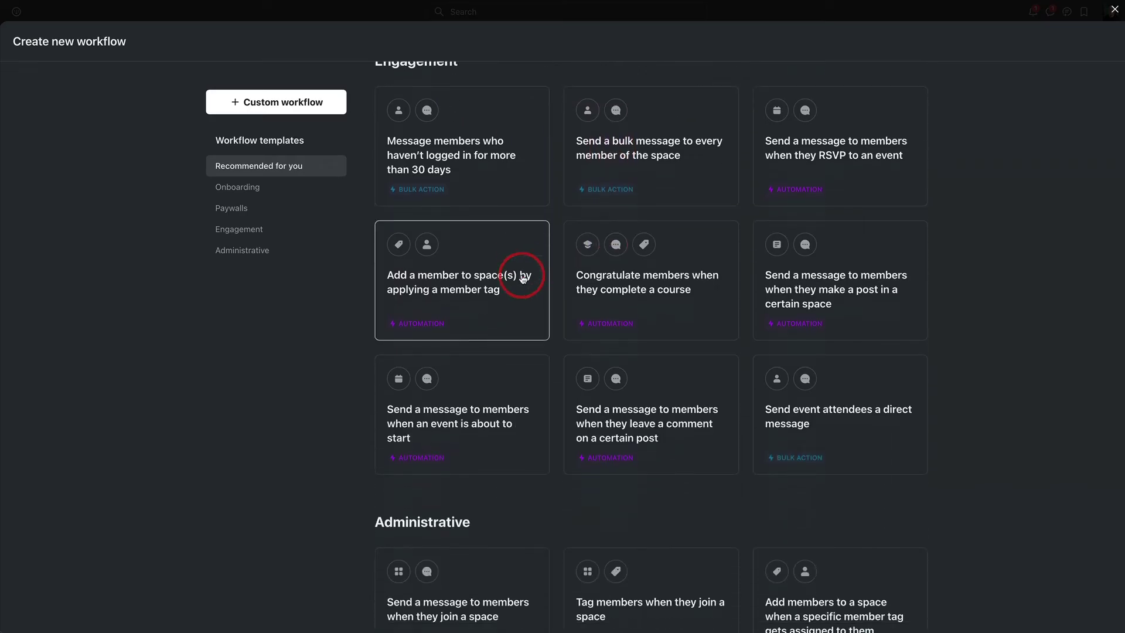
pyautogui.scroll(3, 521, 273)
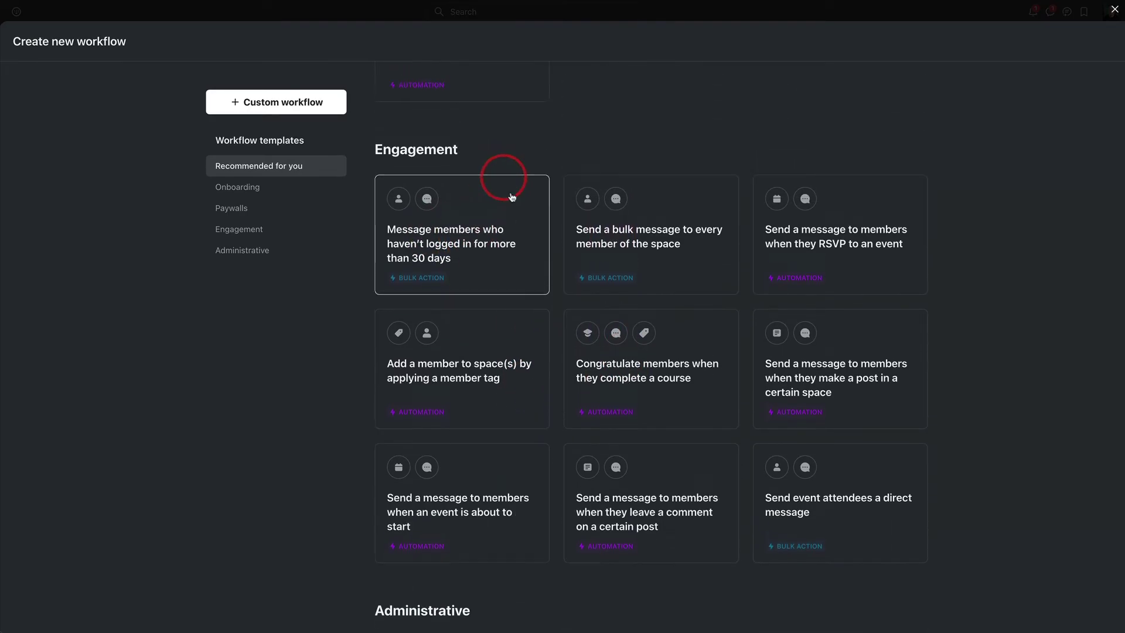
pyautogui.scroll(1, 496, 287)
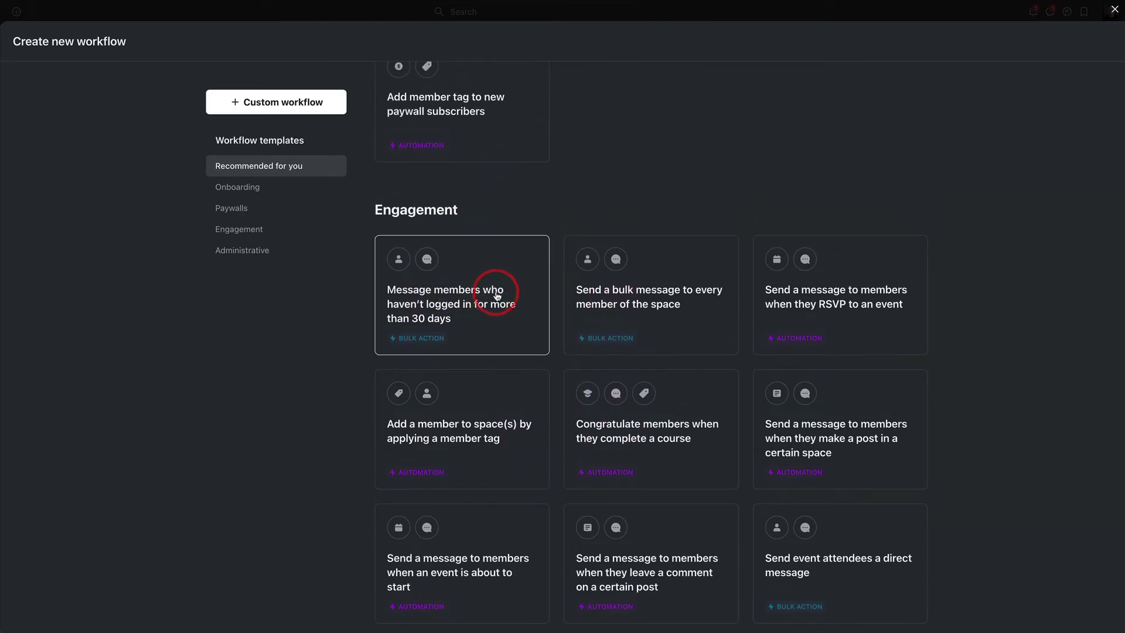
pyautogui.scroll(10, 487, 300)
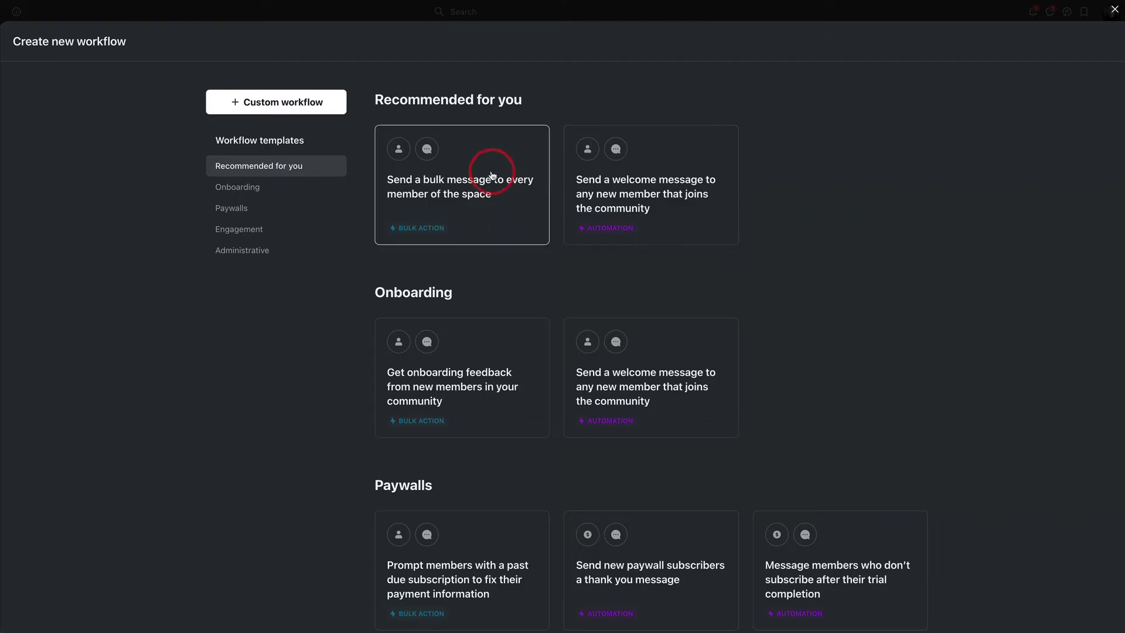
# Step: Create a workflow from the bulk-message template, reviewing its direct message and 171-member audience
pyautogui.click(472, 184)
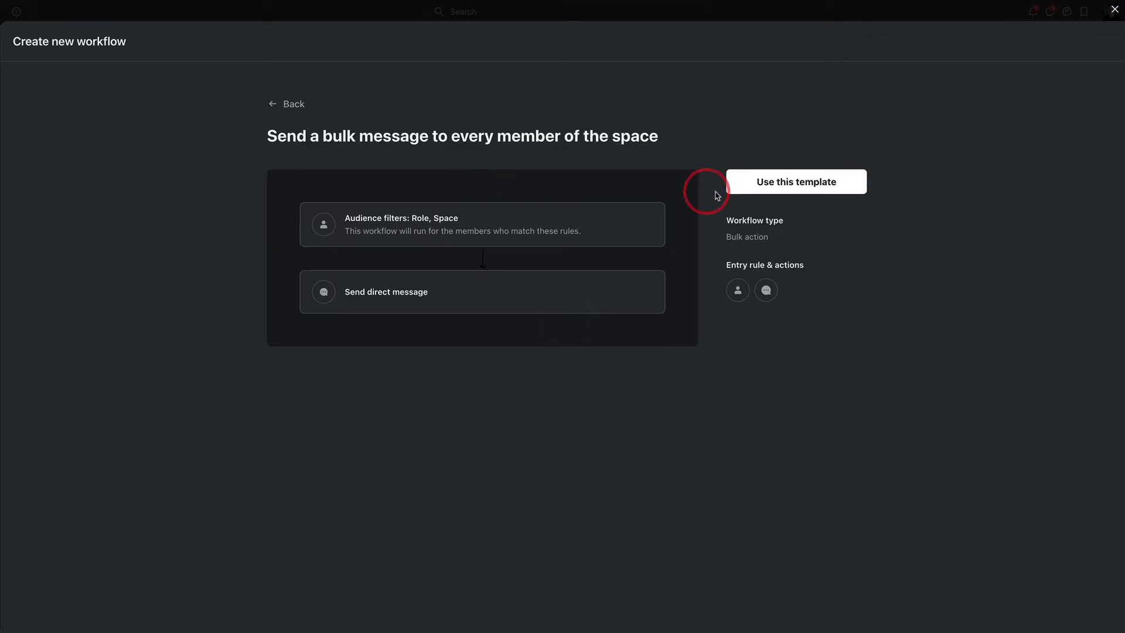
pyautogui.click(783, 184)
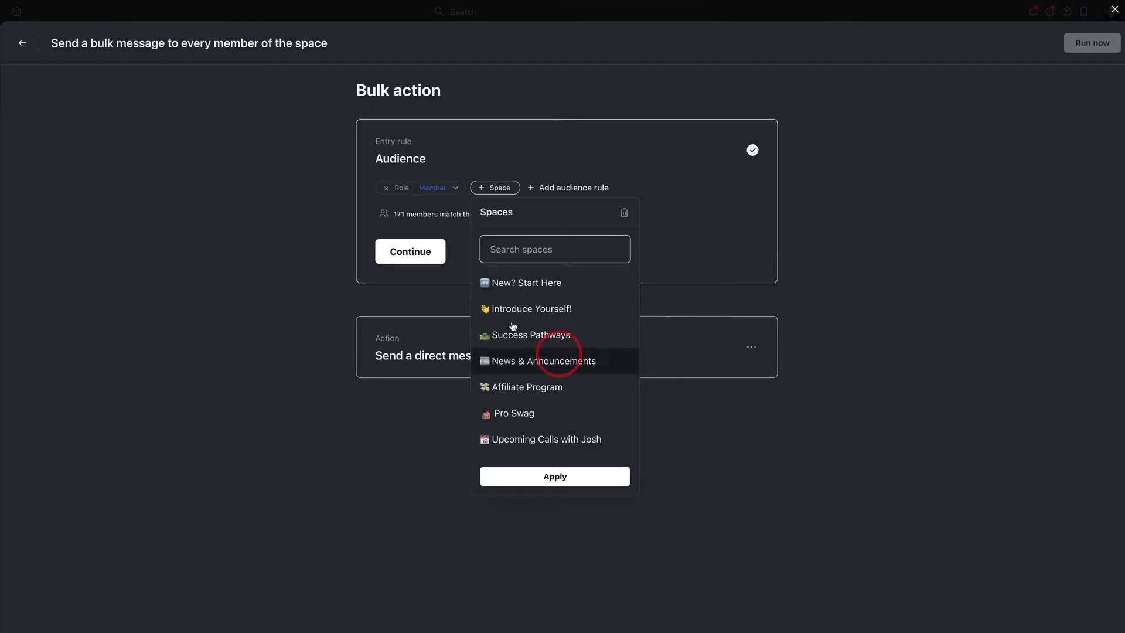
pyautogui.click(264, 201)
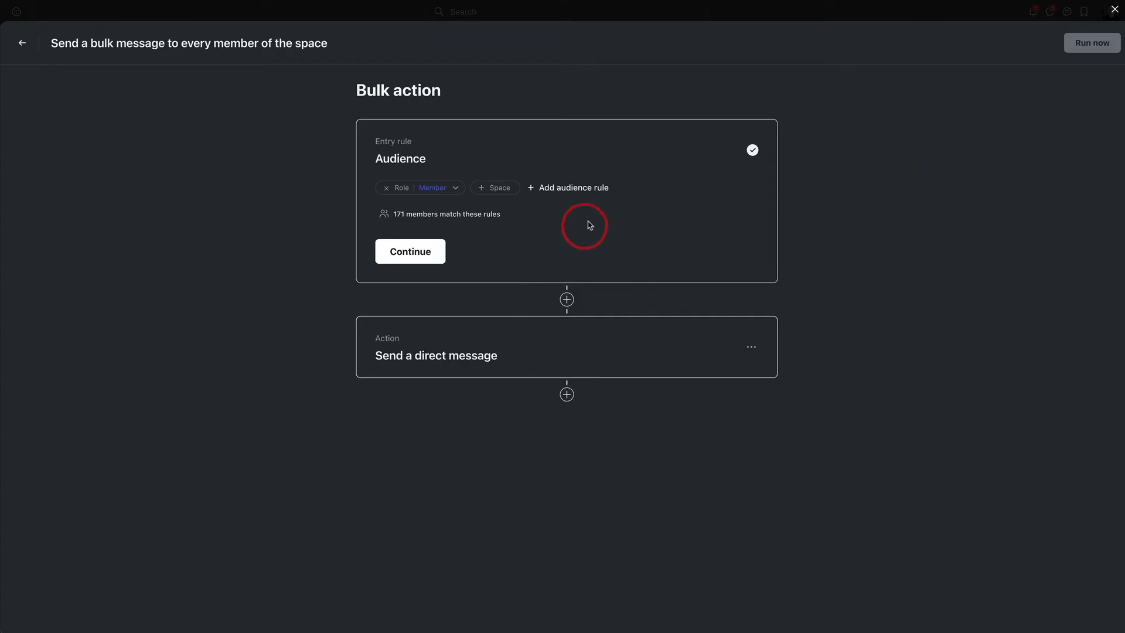
pyautogui.click(620, 339)
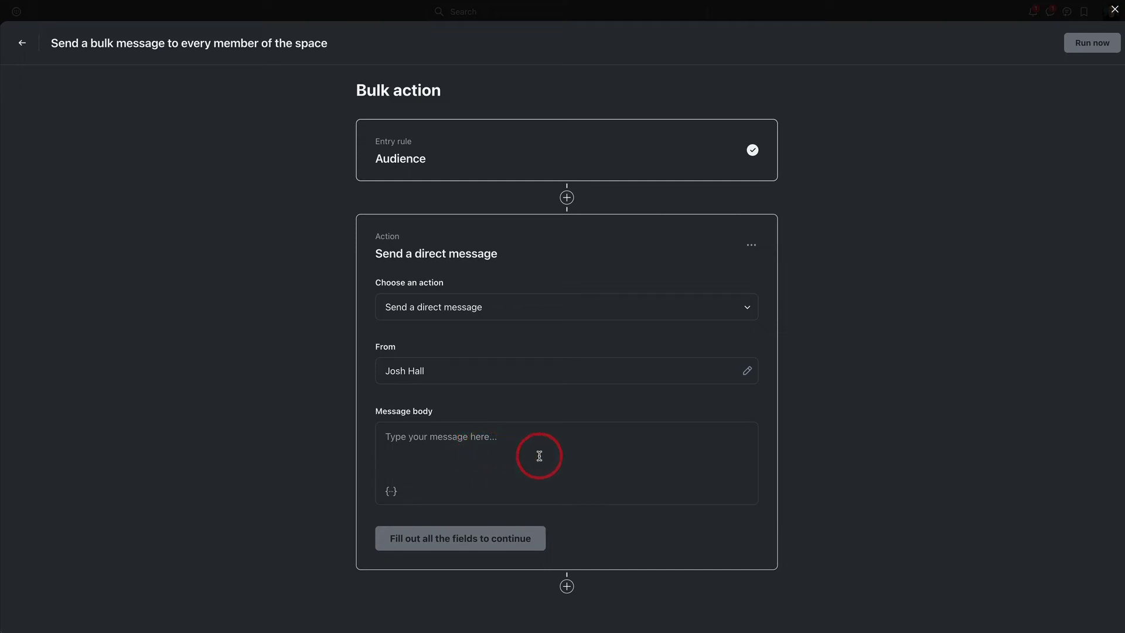
pyautogui.click(540, 156)
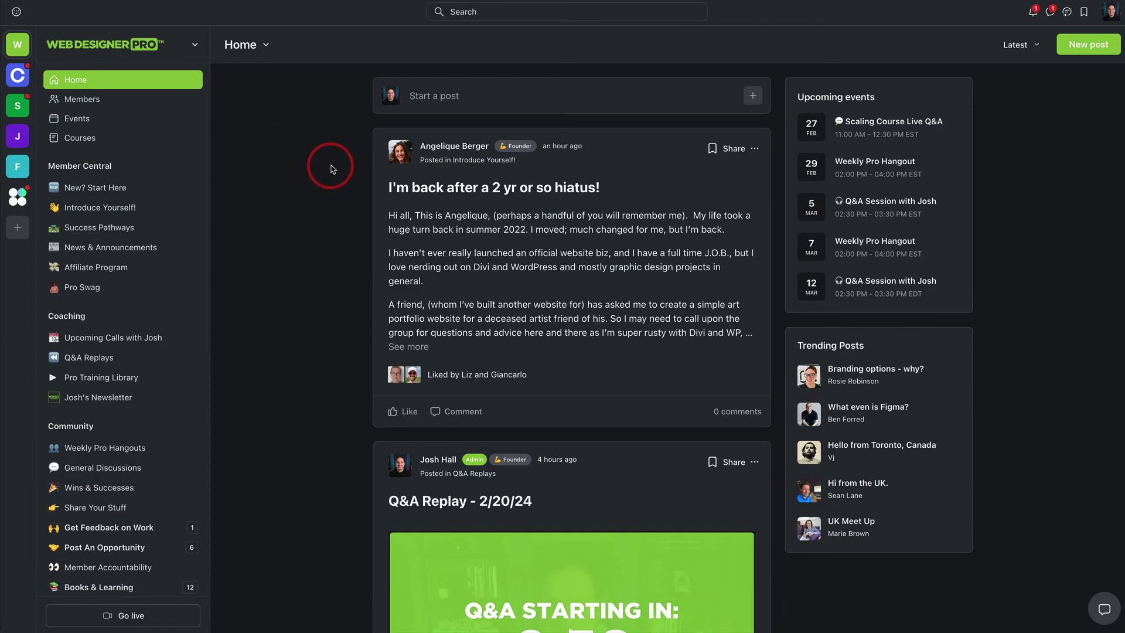
pyautogui.press('super+2')
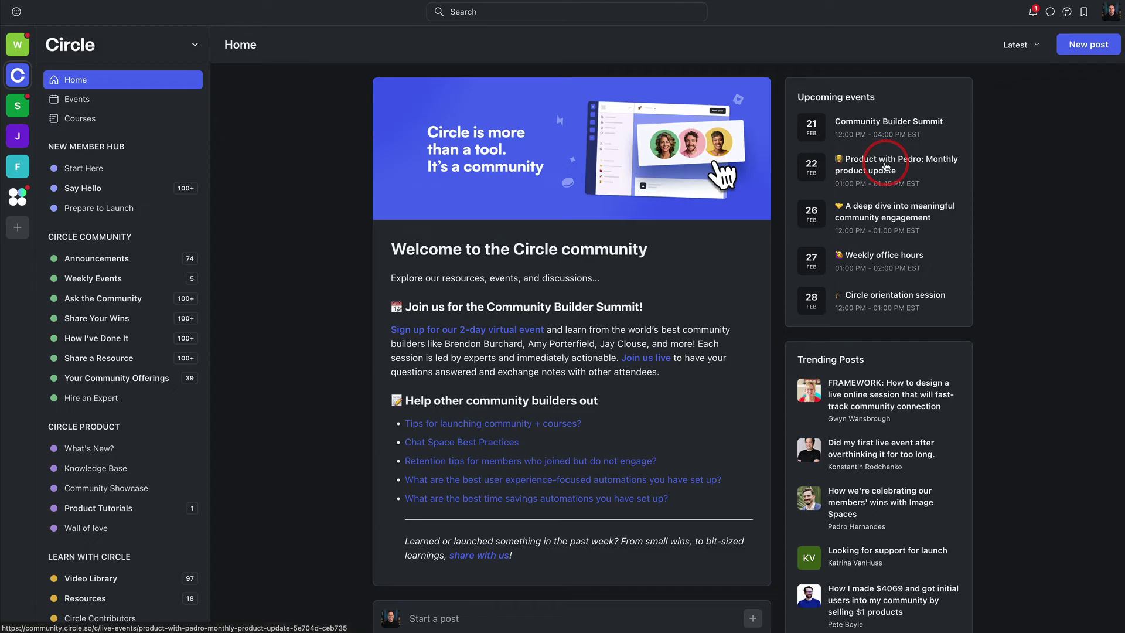
pyautogui.scroll(-3, 862, 153)
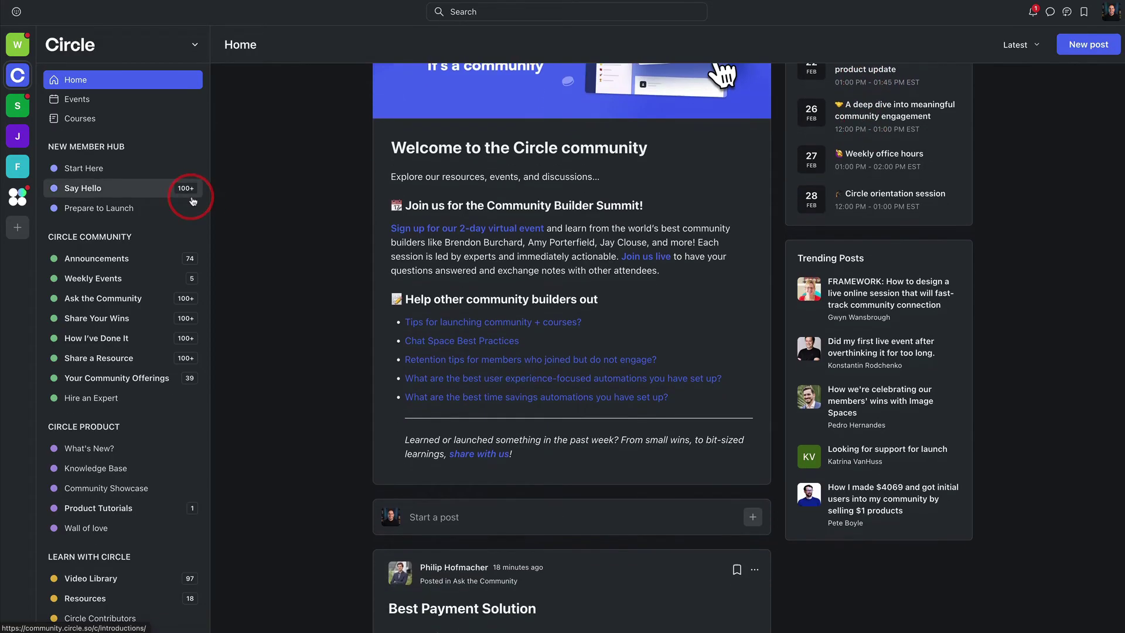
pyautogui.scroll(-3, 156, 184)
pyautogui.scroll(1, 163, 194)
pyautogui.scroll(3, 161, 198)
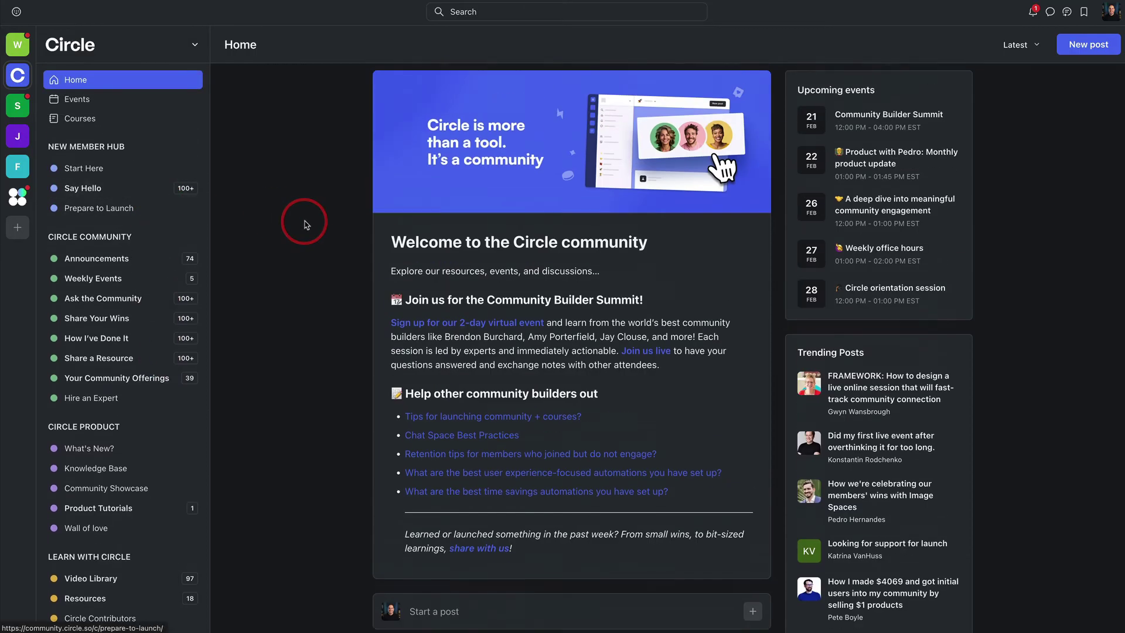
pyautogui.scroll(3, 302, 258)
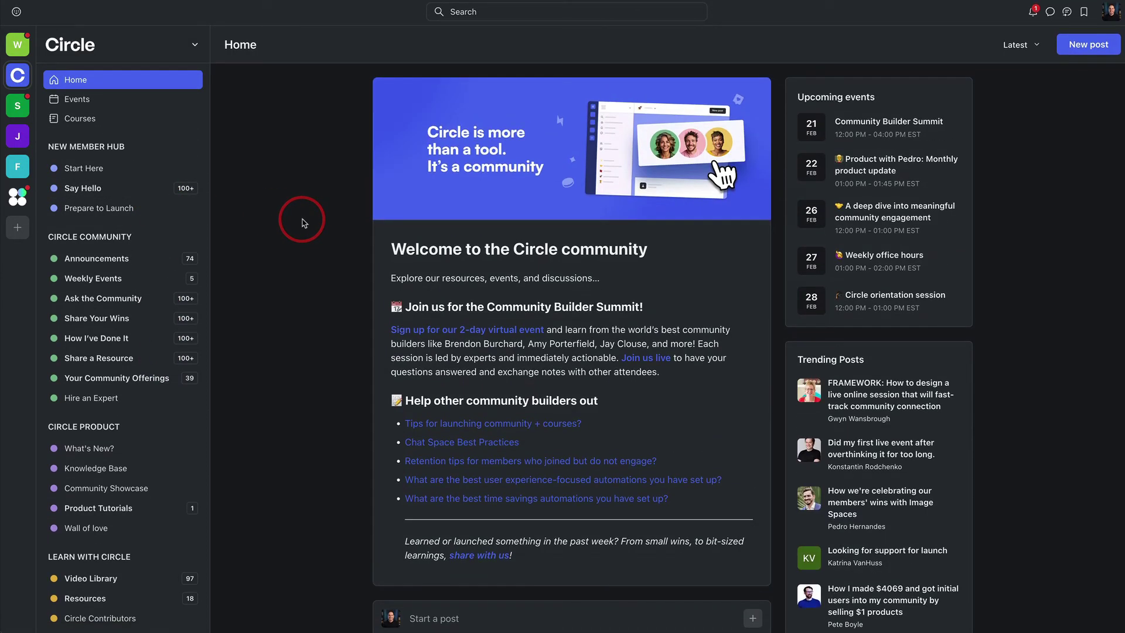
pyautogui.scroll(-5, 278, 202)
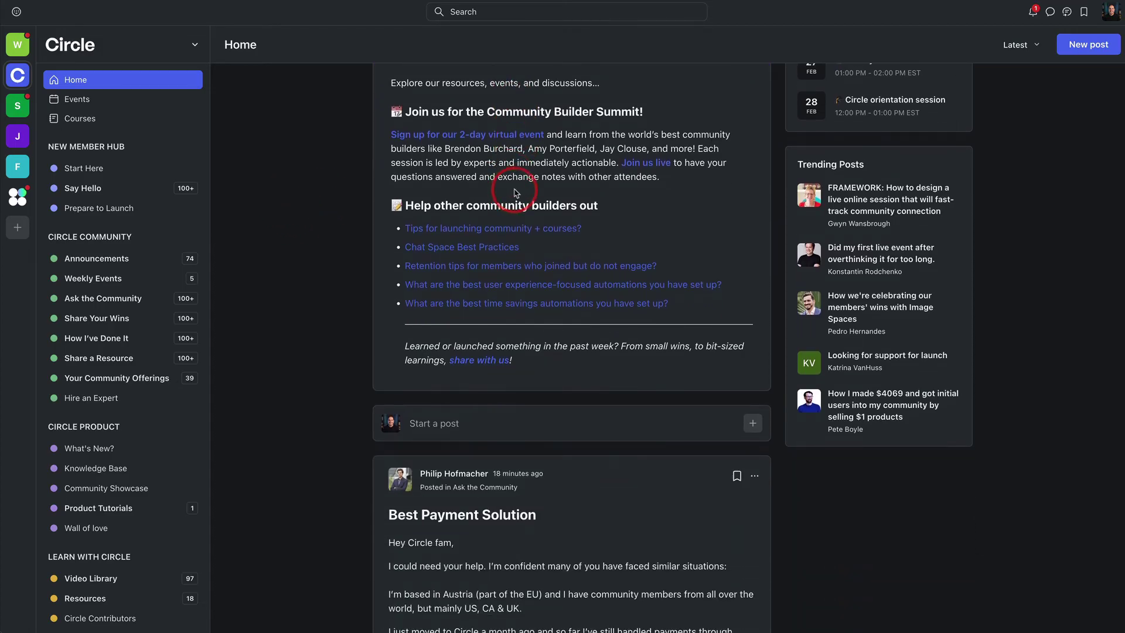
pyautogui.scroll(5, 328, 170)
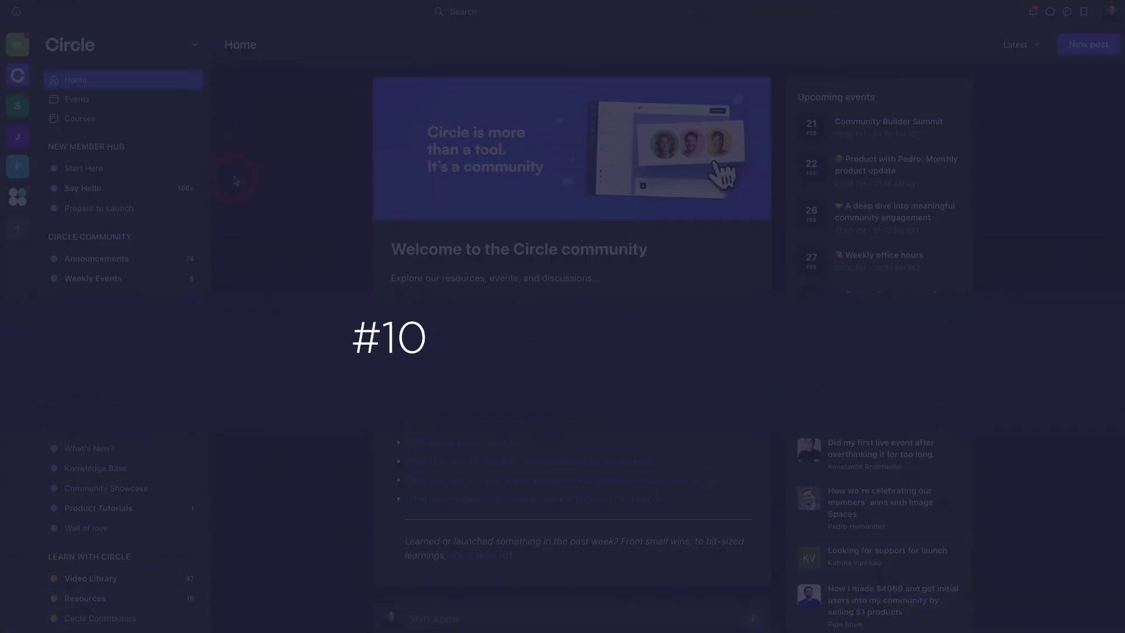
# Step: Open the What's New? space under CIRCLE PRODUCT in the sidebar
pyautogui.scroll(-5, 164, 182)
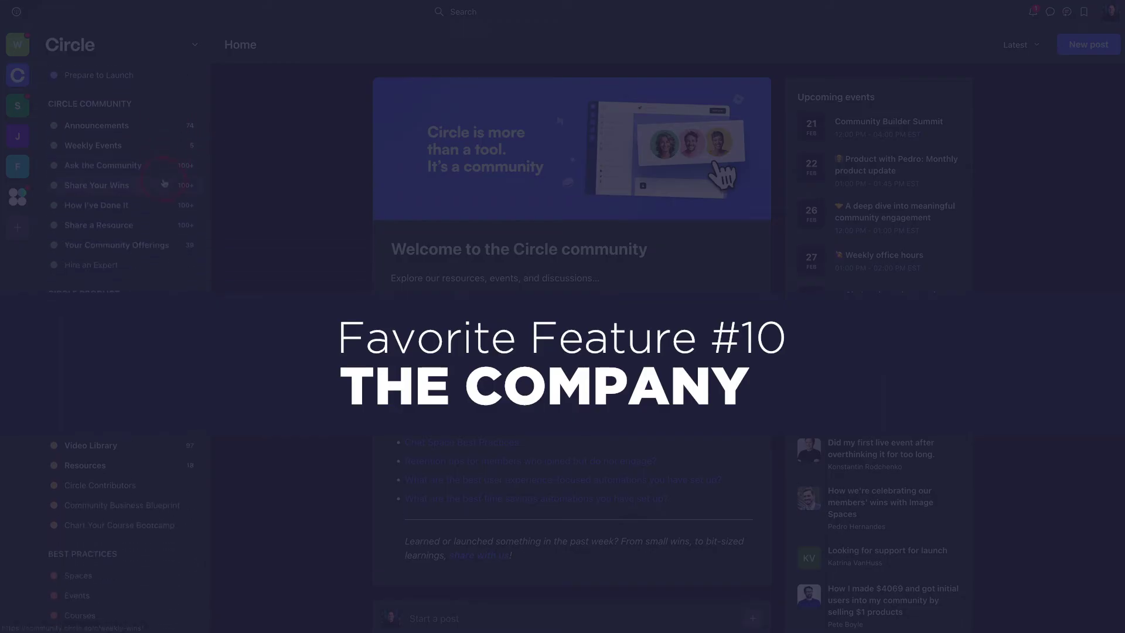
pyautogui.scroll(-1, 163, 183)
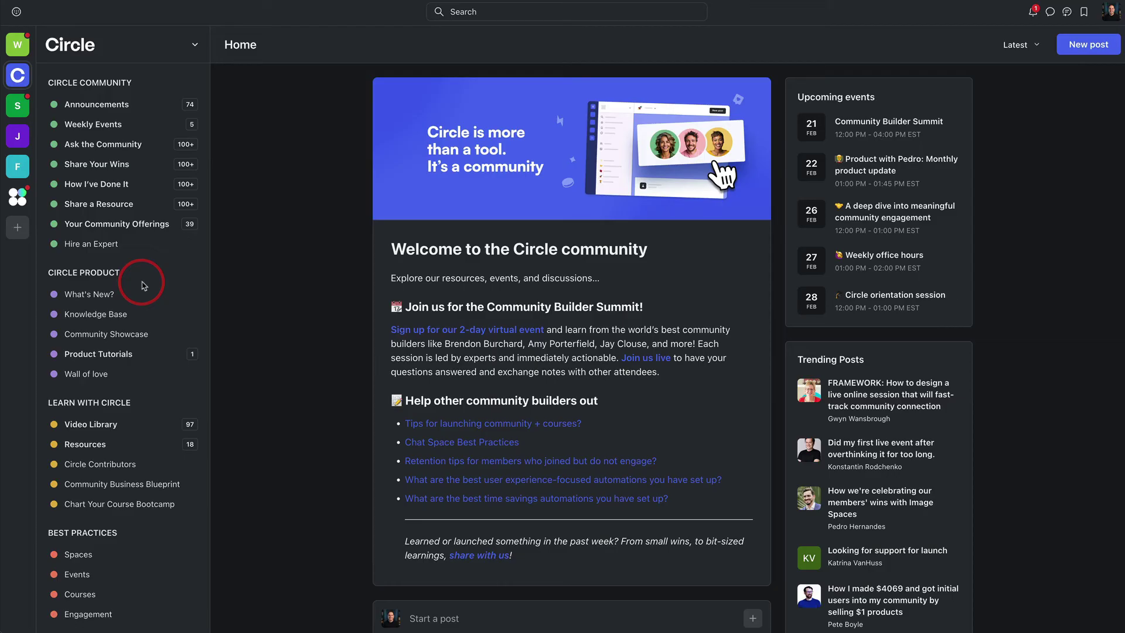
pyautogui.moveTo(151, 286)
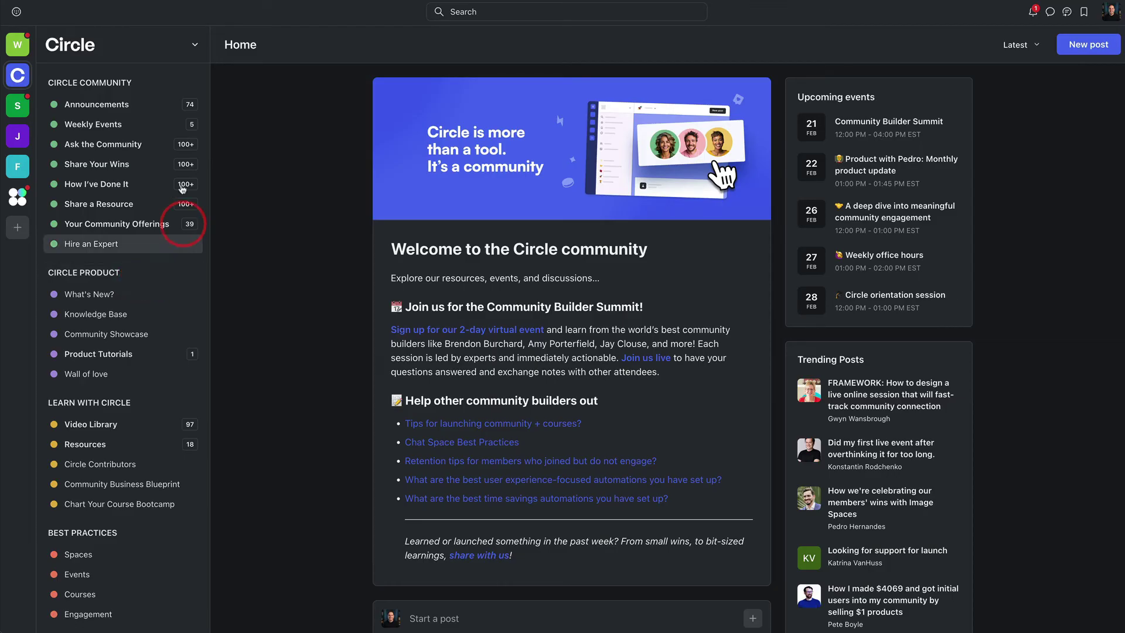
pyautogui.click(96, 293)
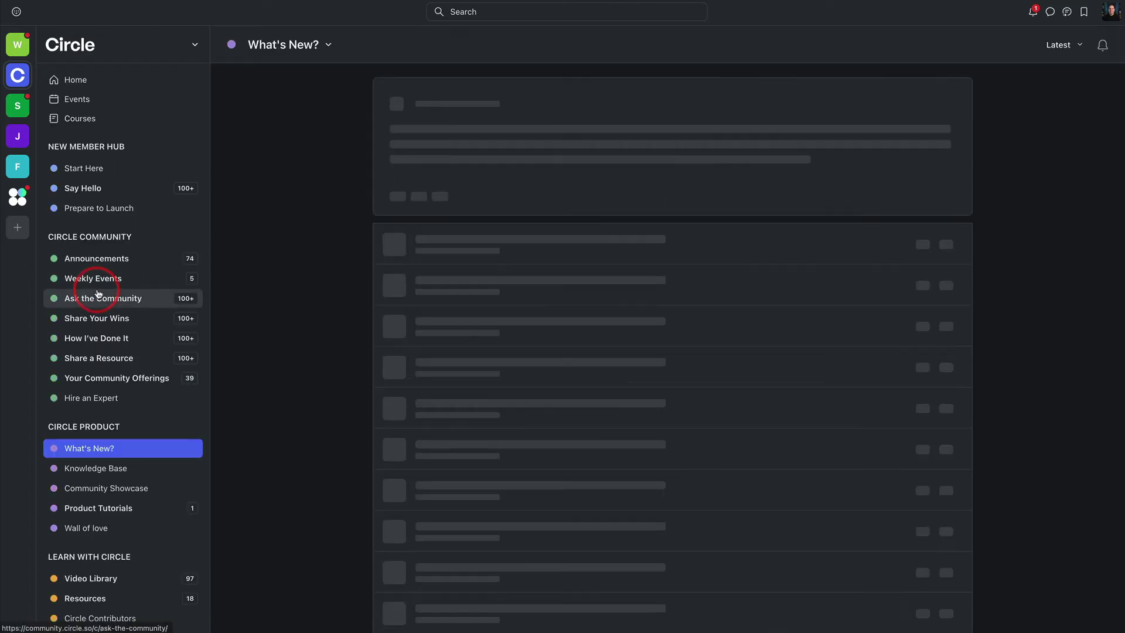
# Step: Scroll through the monthly product update posts
pyautogui.scroll(-1, 117, 228)
pyautogui.scroll(-5, 792, 240)
pyautogui.scroll(-2, 810, 225)
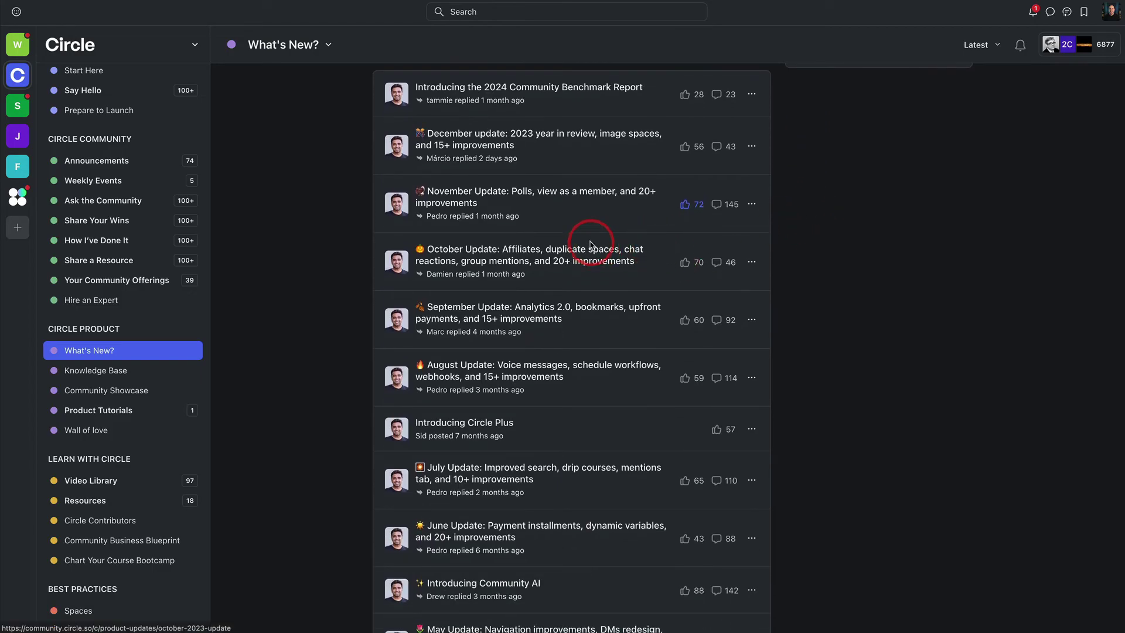
pyautogui.scroll(1, 589, 241)
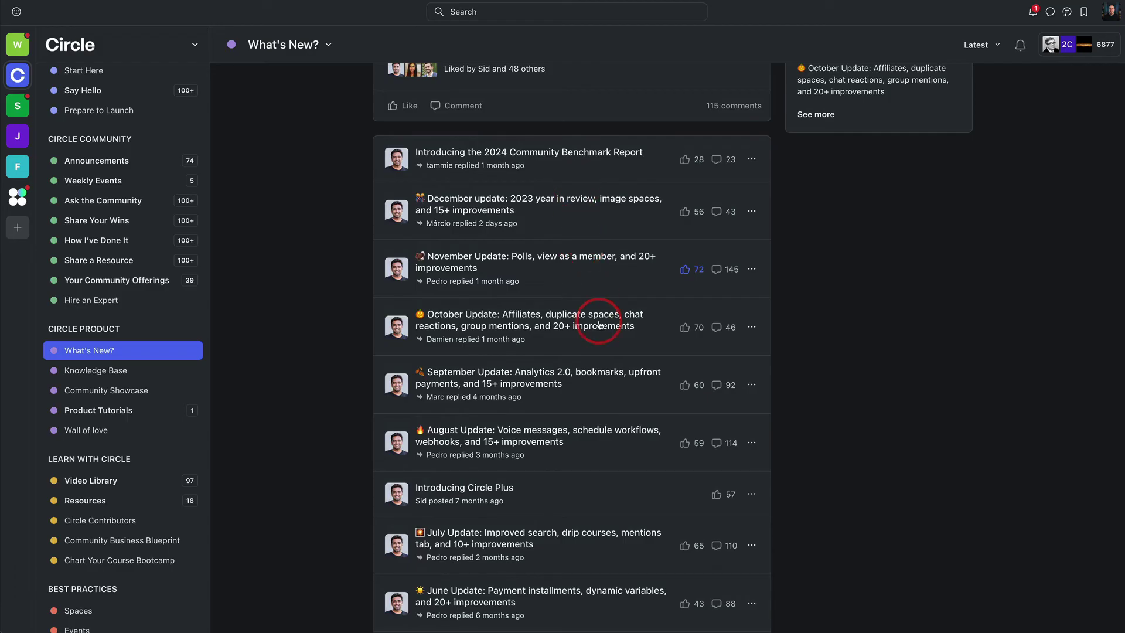
pyautogui.scroll(-3, 599, 325)
pyautogui.scroll(8, 674, 351)
pyautogui.scroll(-4, 603, 317)
pyautogui.scroll(-13, 607, 319)
pyautogui.scroll(14, 607, 318)
pyautogui.scroll(4, 607, 318)
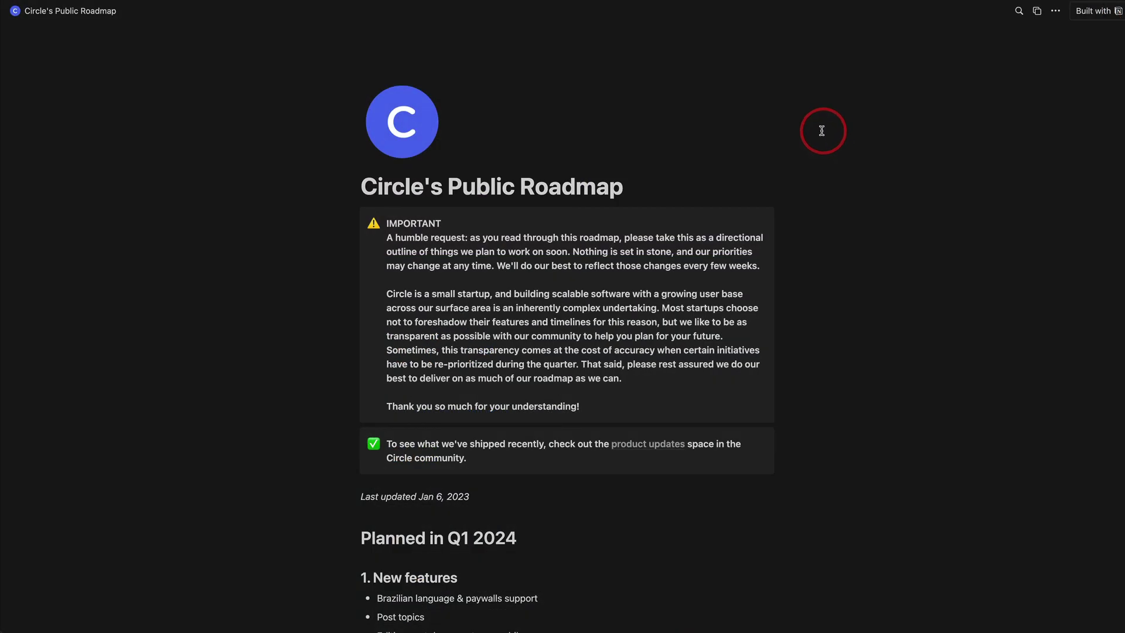
# Step: Scroll the Notion Public Roadmap through Planned in Q1 2024 and Shipped in Q4 2023
pyautogui.scroll(-5, 822, 131)
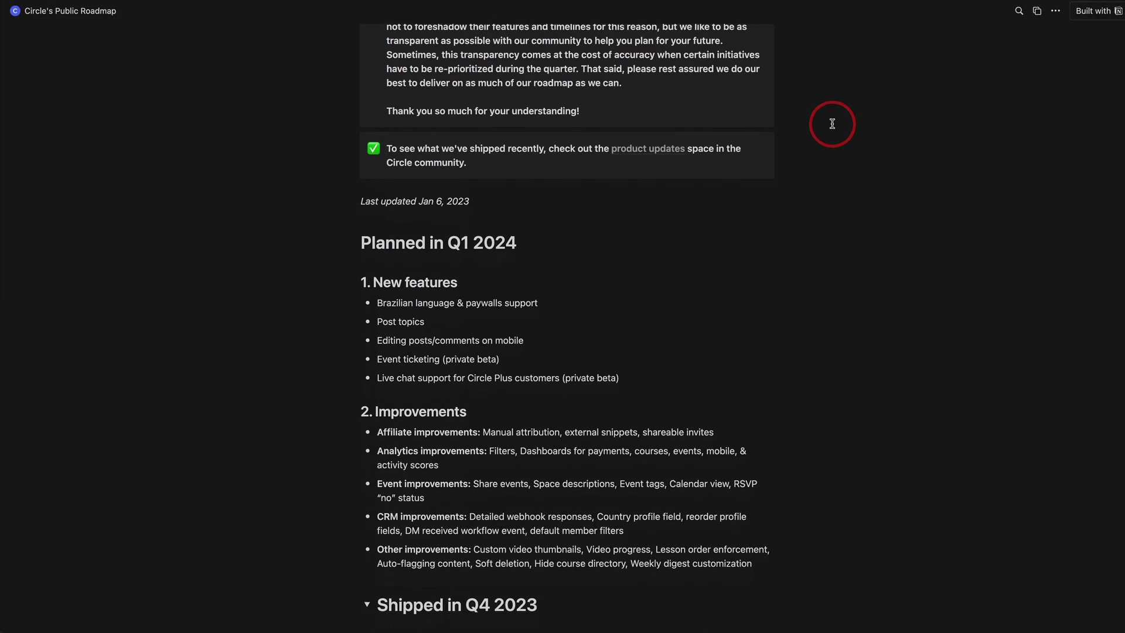
pyautogui.scroll(-2, 834, 123)
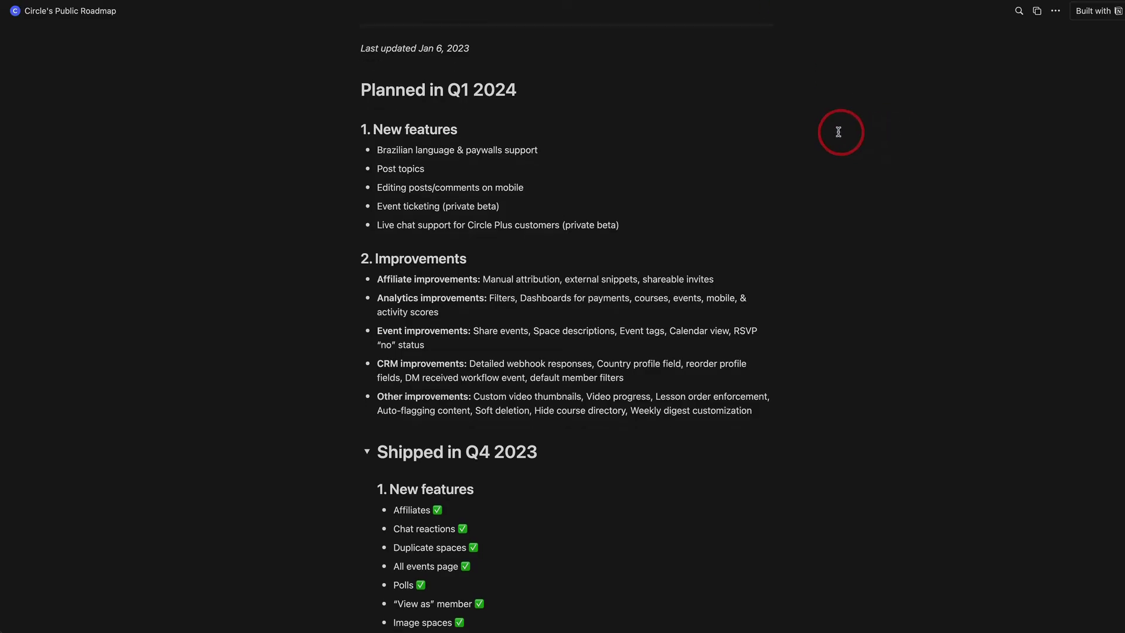
pyautogui.scroll(-1, 840, 132)
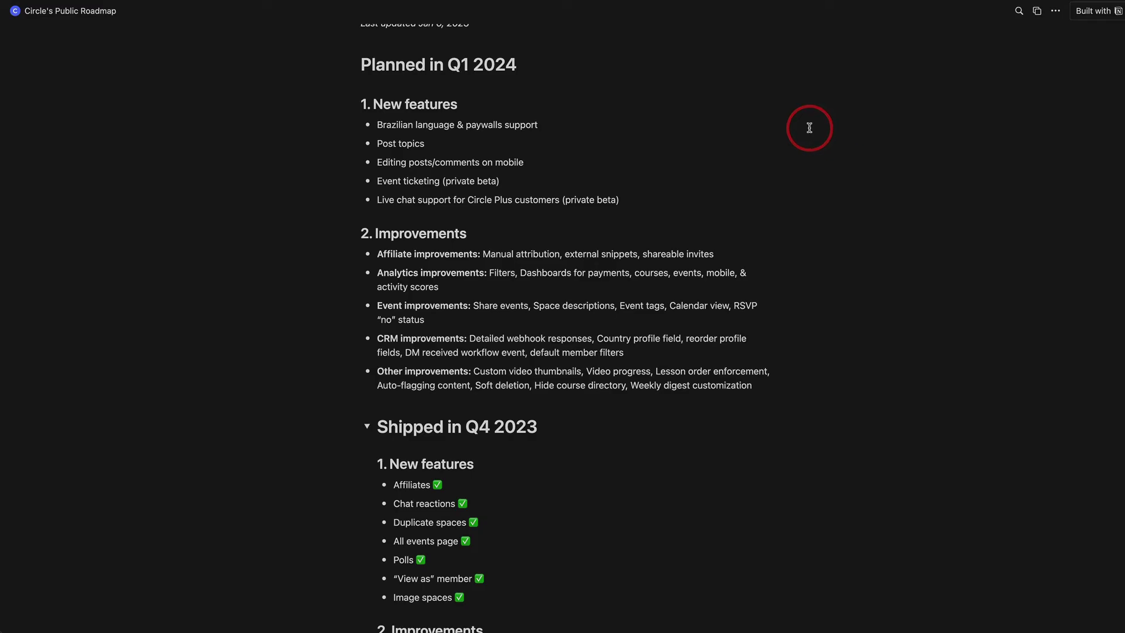
pyautogui.scroll(-4, 807, 126)
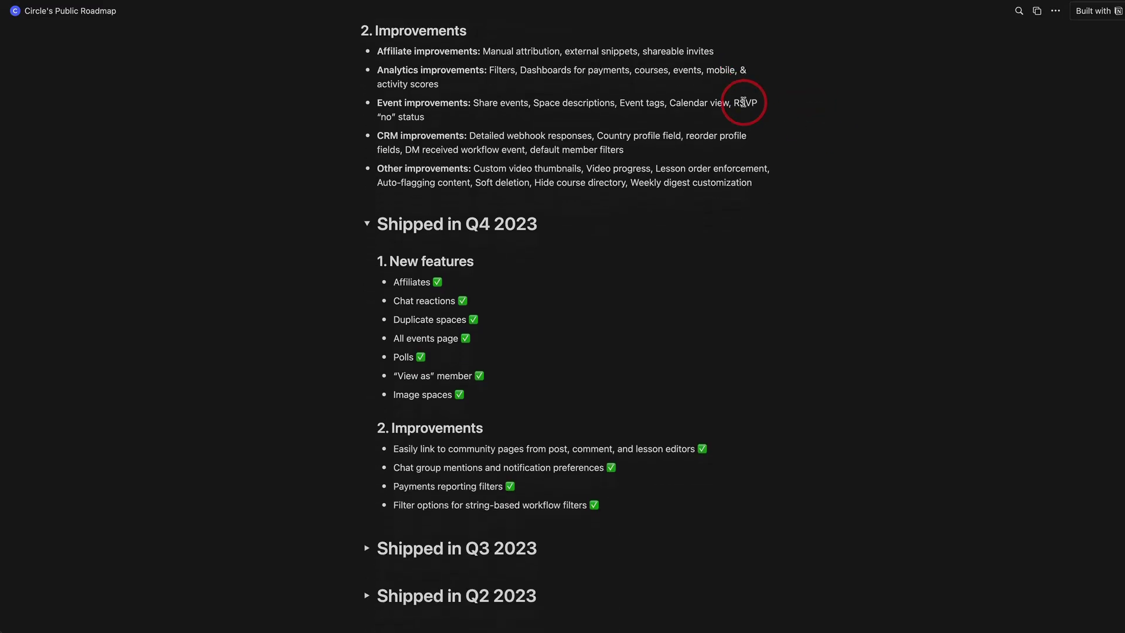
pyautogui.scroll(5, 755, 150)
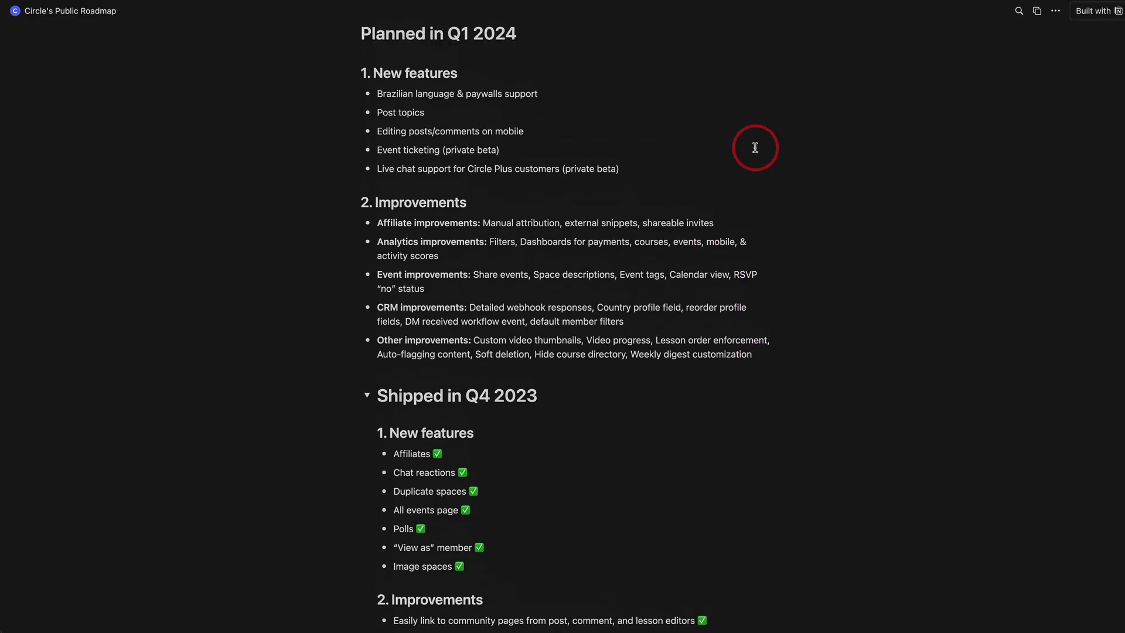
pyautogui.scroll(8, 755, 147)
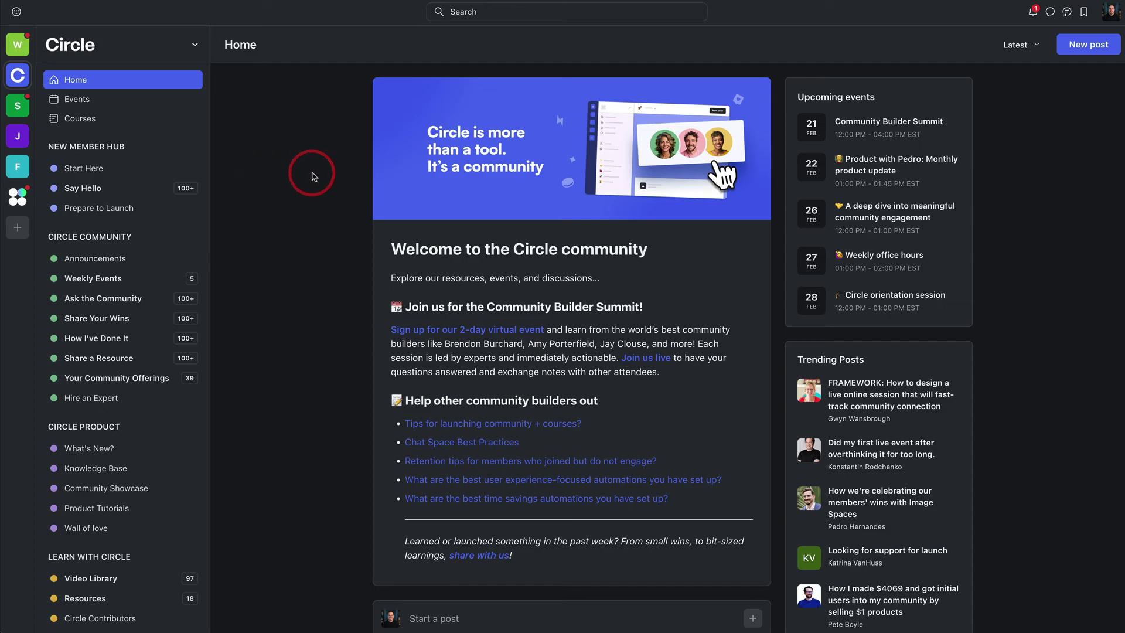
# Step: Switch to Web Designer Pro, view Settings > Embed, and select the Space widget code
pyautogui.click(28, 49)
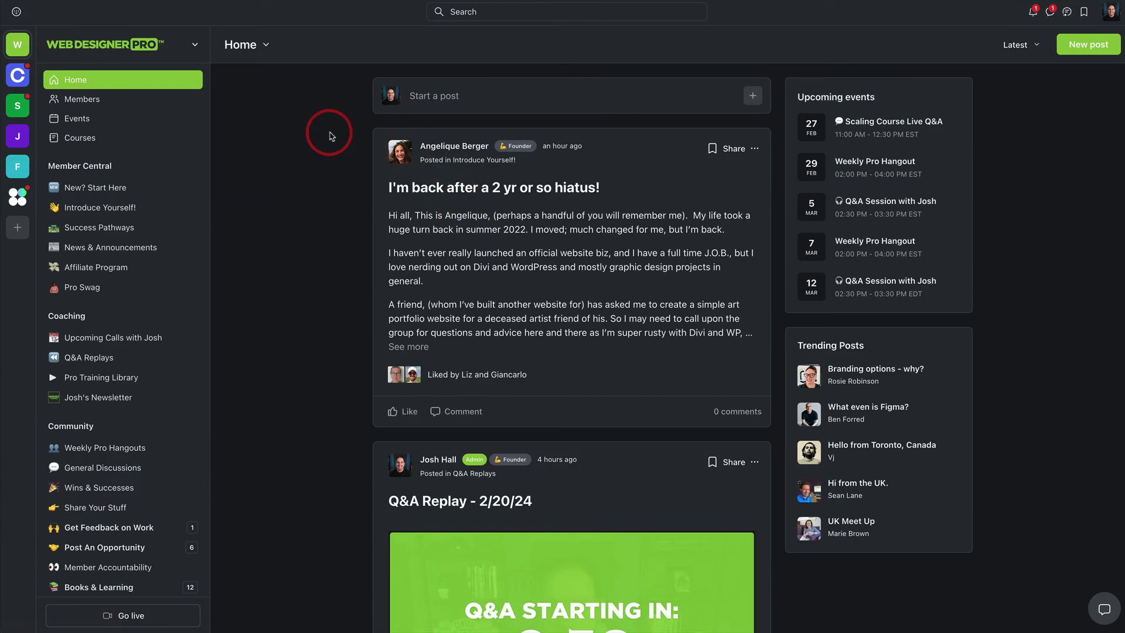
pyautogui.click(148, 45)
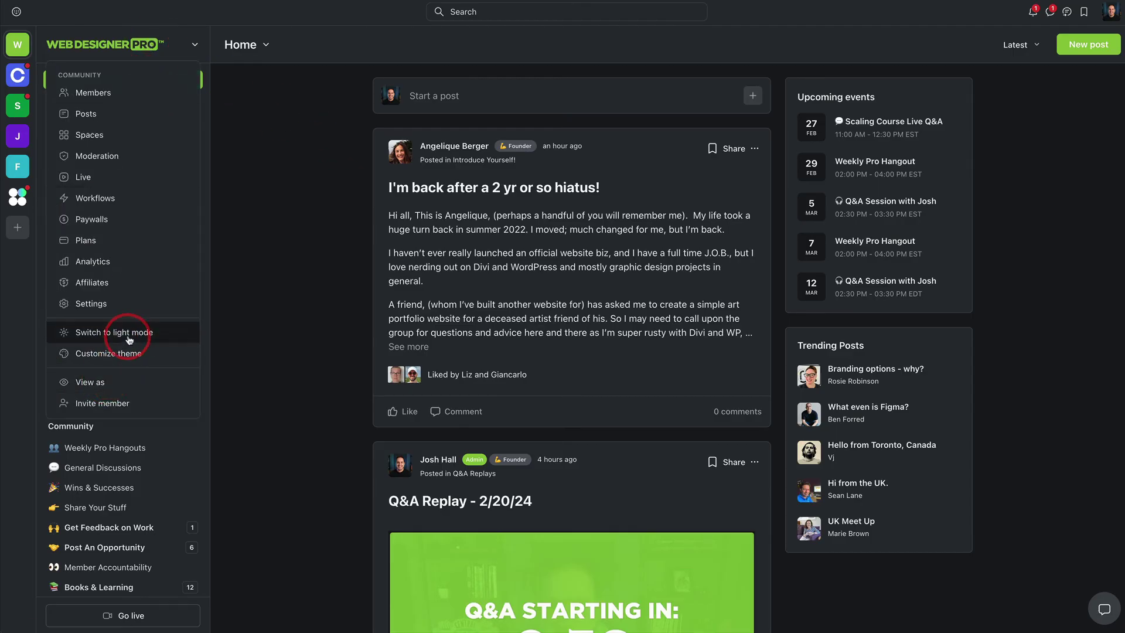
pyautogui.click(110, 303)
pyautogui.click(79, 186)
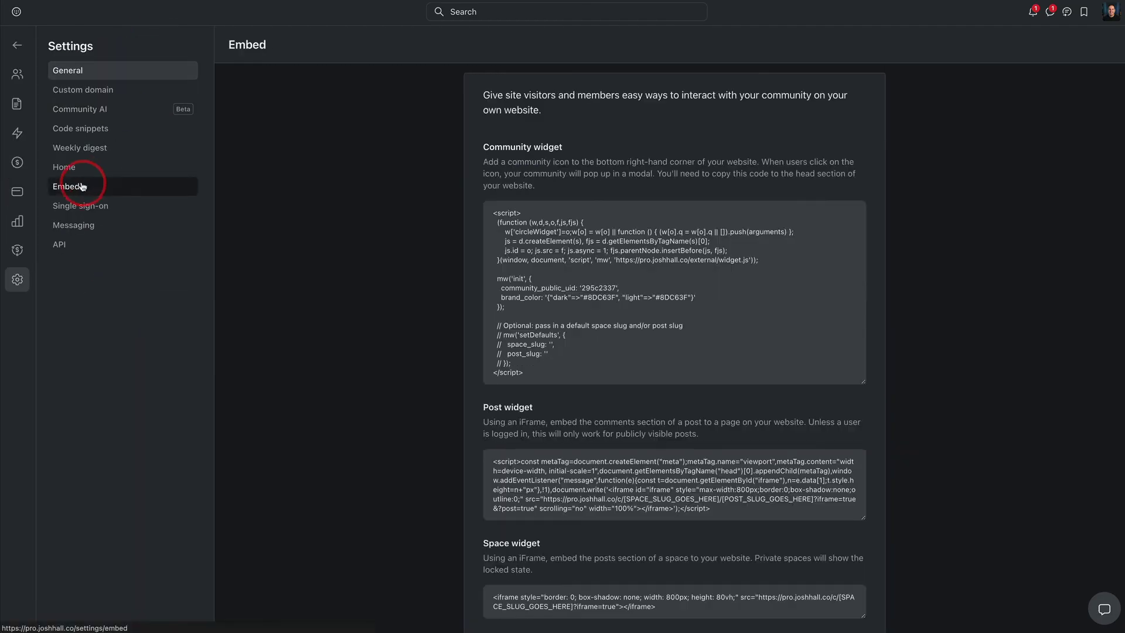
pyautogui.scroll(-1, 716, 171)
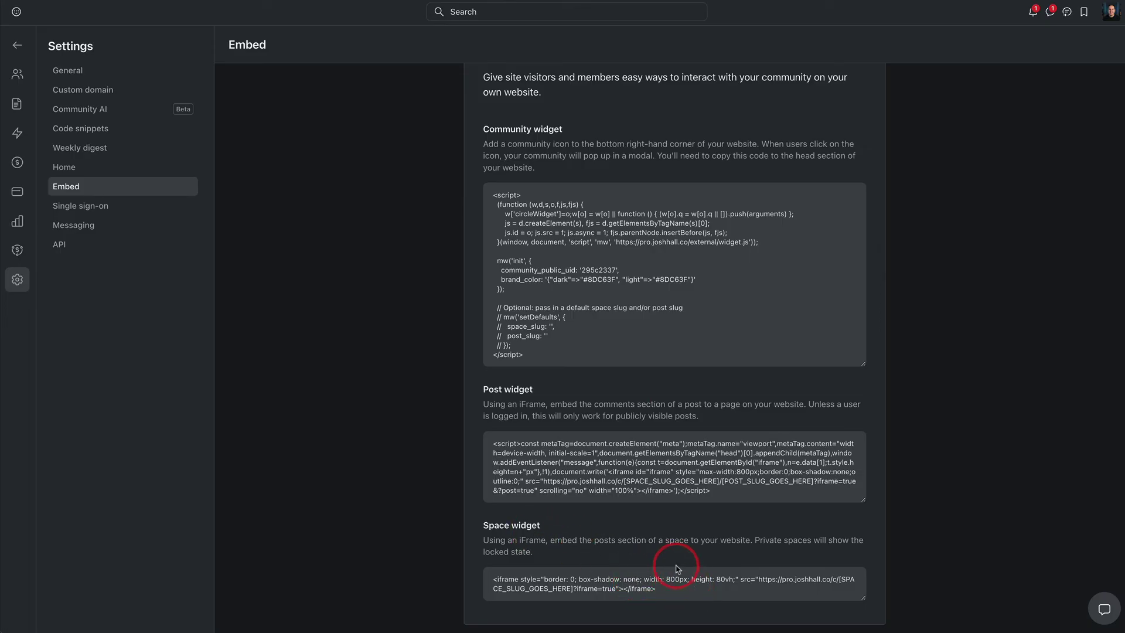
pyautogui.click(594, 599)
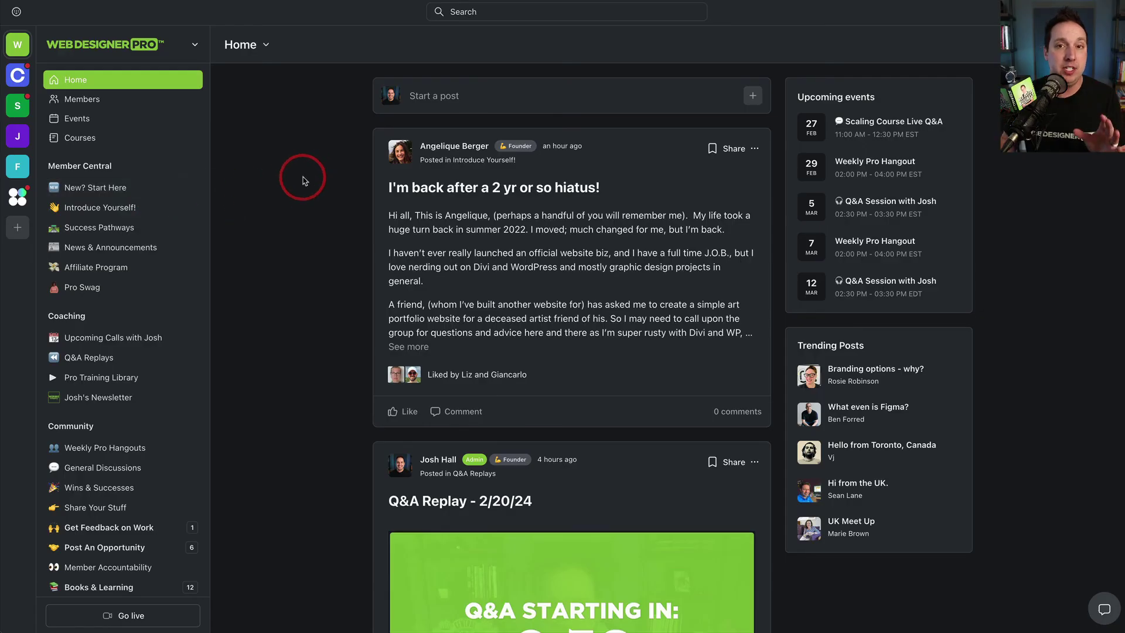
# Step: Scroll through the Web Designer Pro Home feed
pyautogui.scroll(-2, 297, 176)
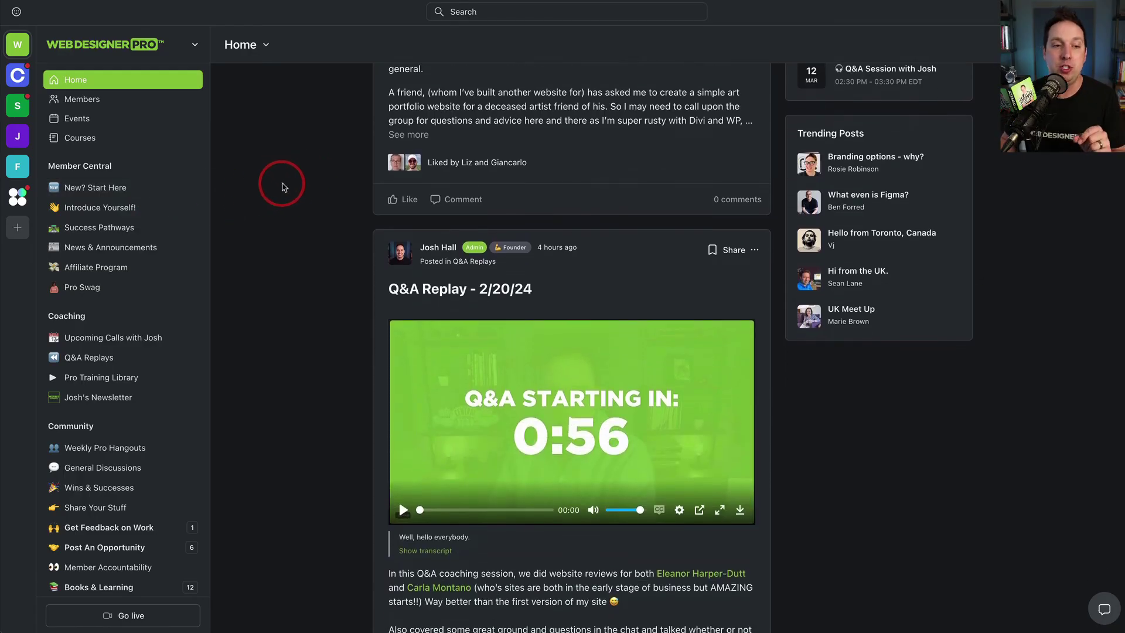
pyautogui.scroll(3, 284, 181)
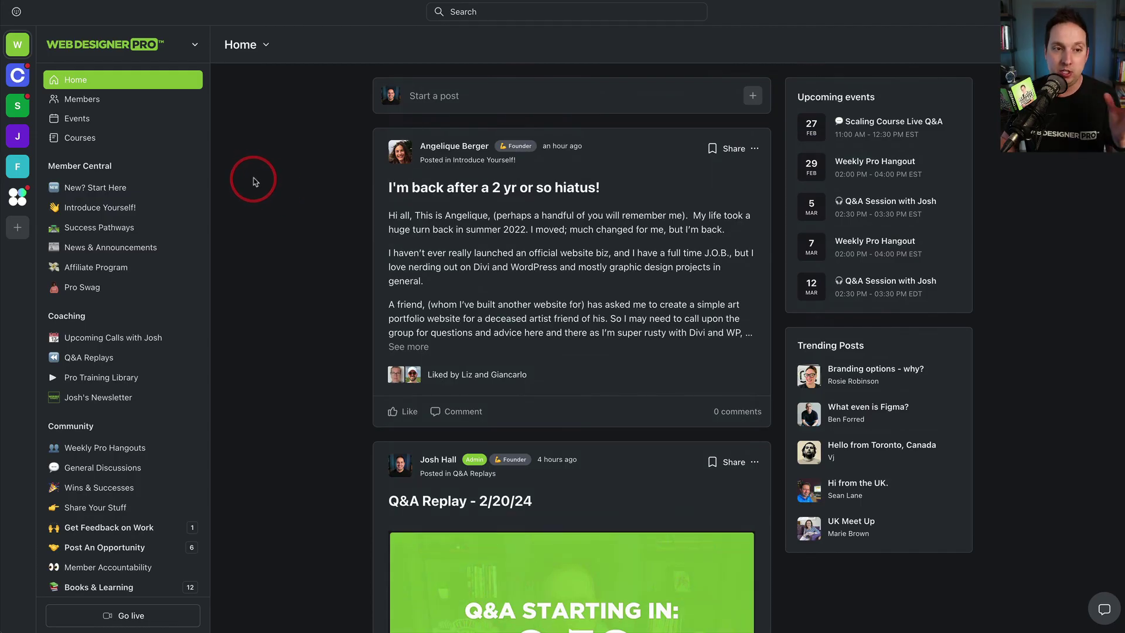